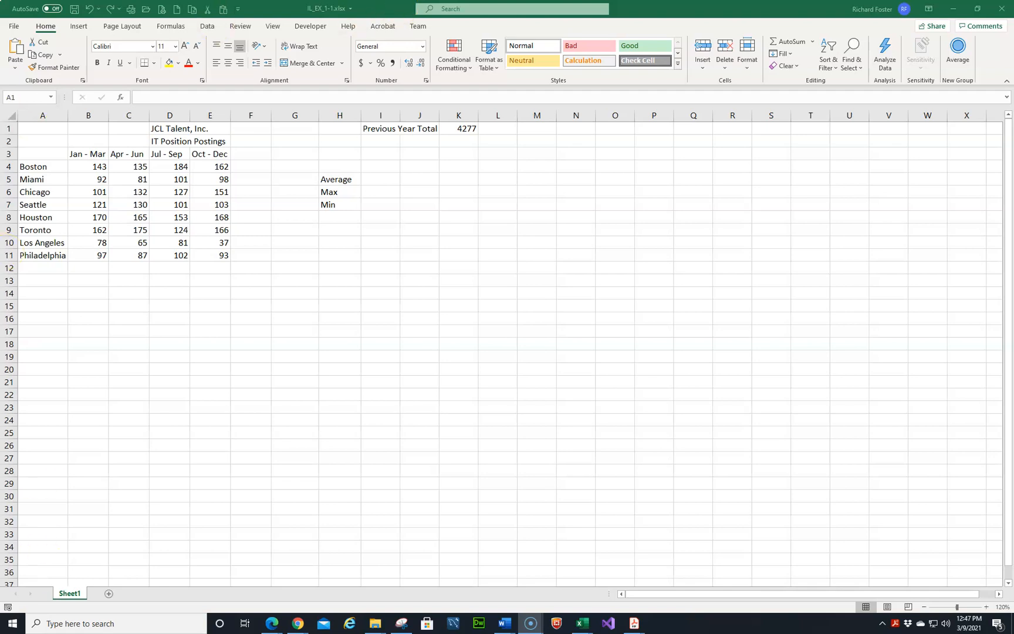
Try to save the workbook as IL_EX_1_Postings-RF.xlsx, replacing the existing file of that name.
key("F12")
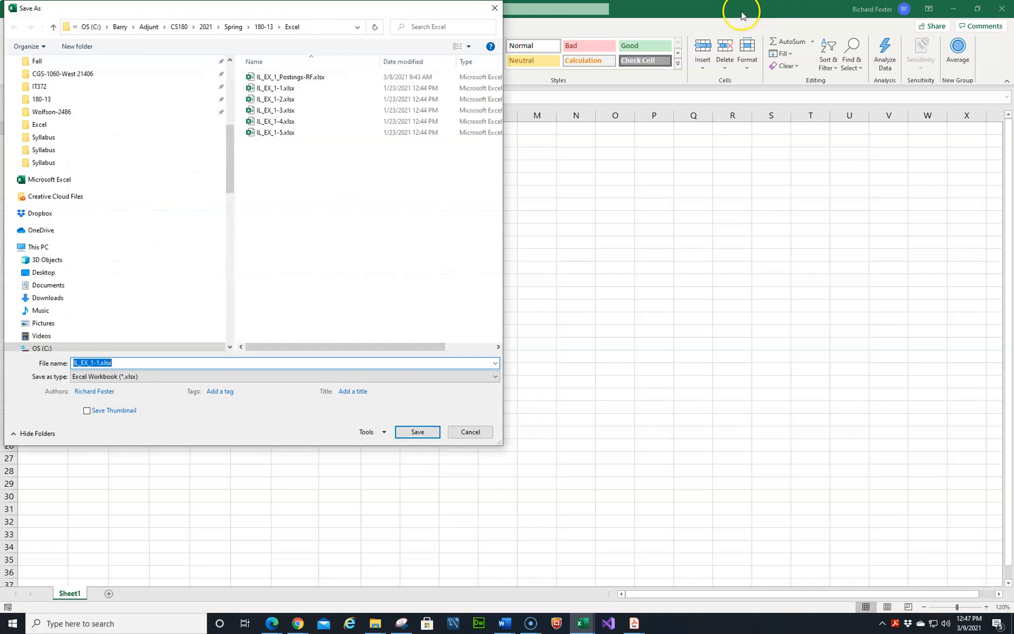
left_click(317, 80)
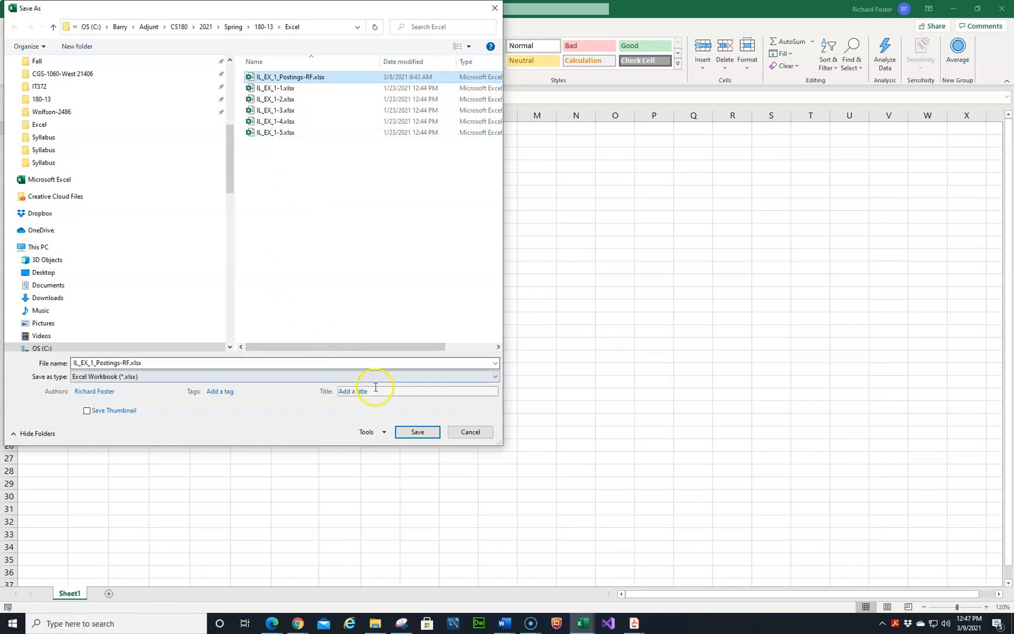
left_click(402, 430)
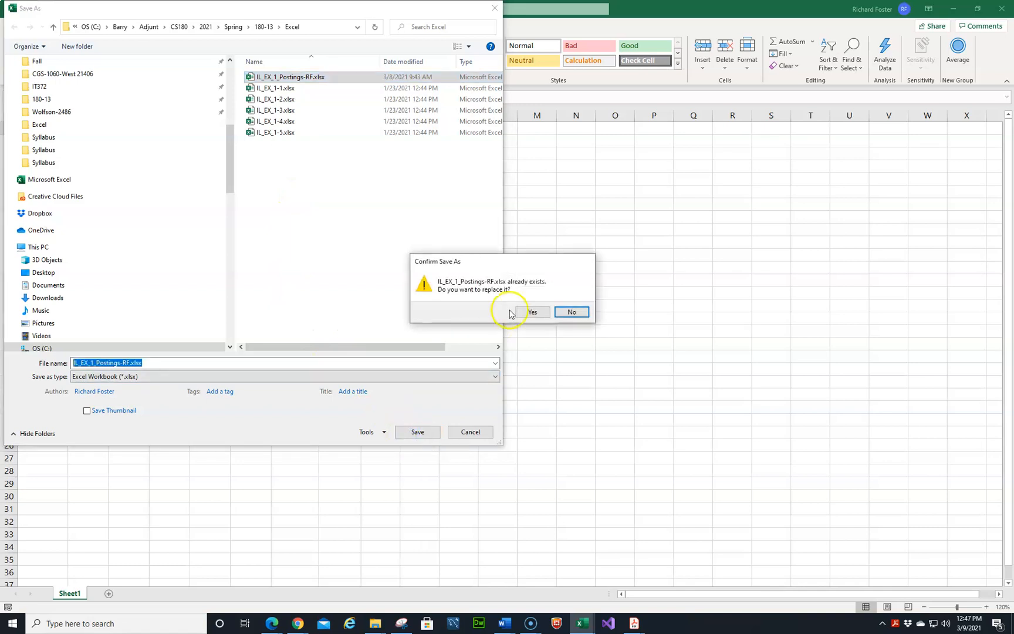
left_click(527, 311)
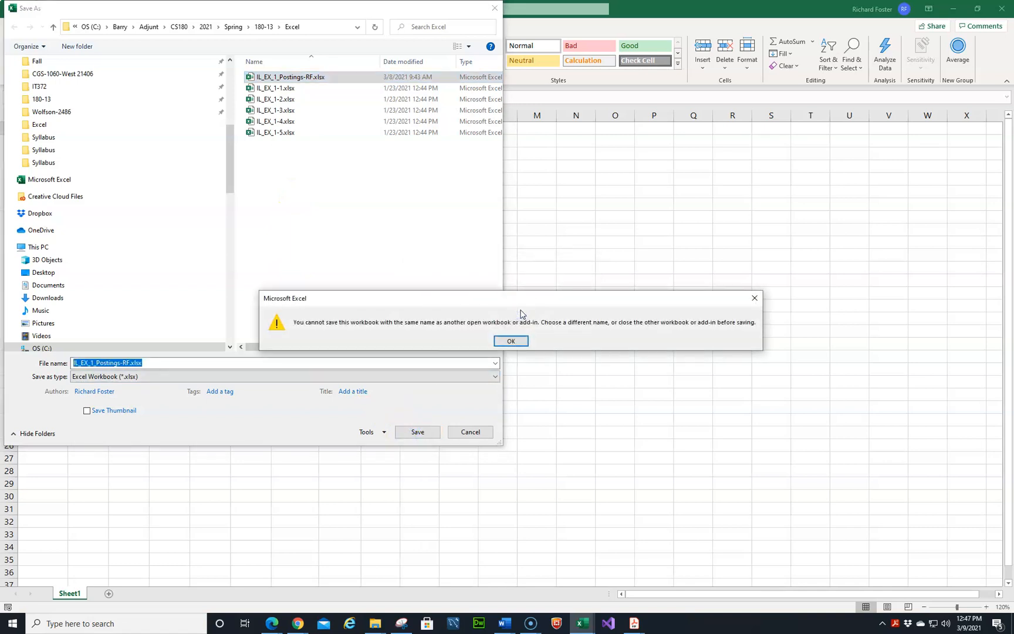
left_click(510, 340)
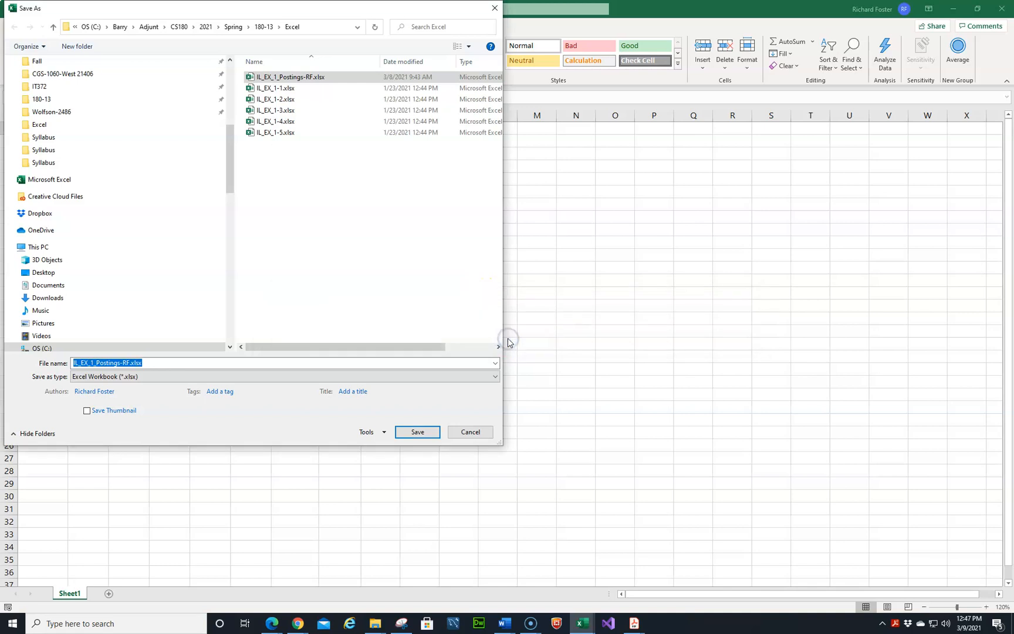
left_click(466, 432)
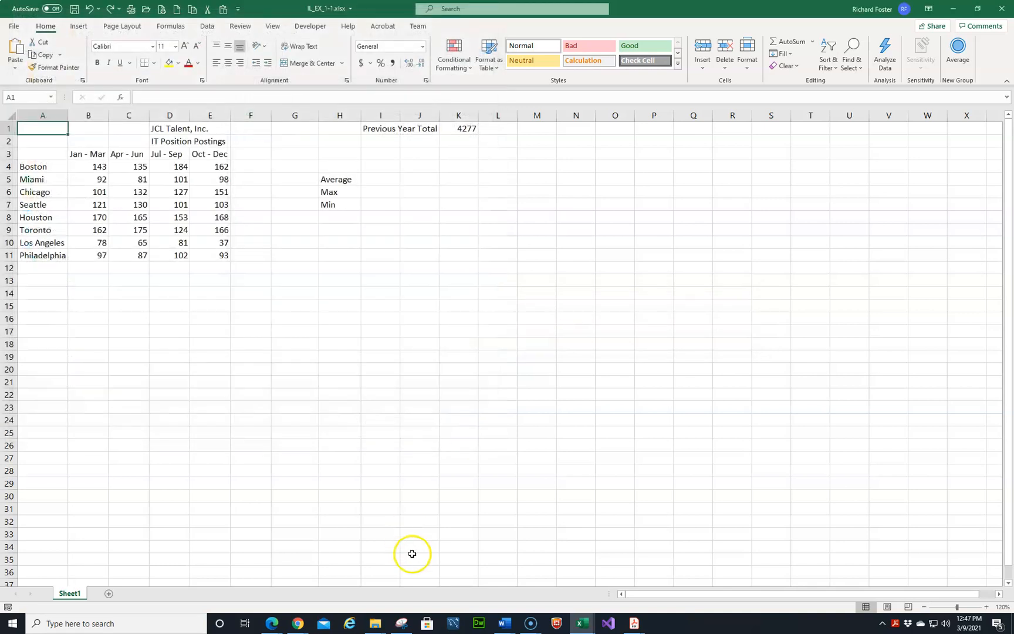
Switch to the other open workbook, IL_EX_1_Postings-RF.xlsx, and close it, saving its changes.
mouse_move(584, 626)
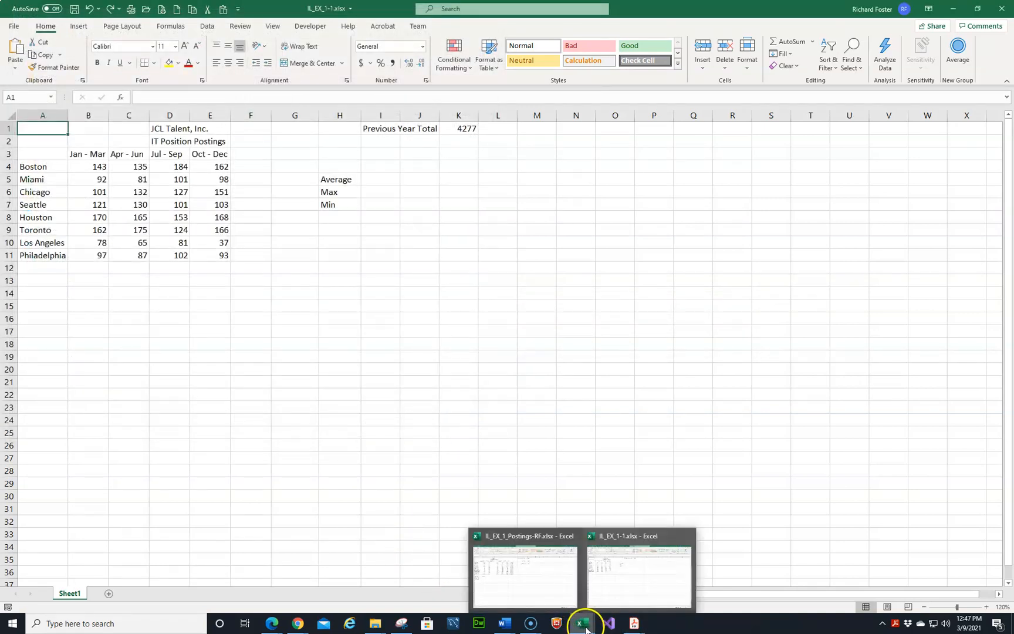
left_click(521, 575)
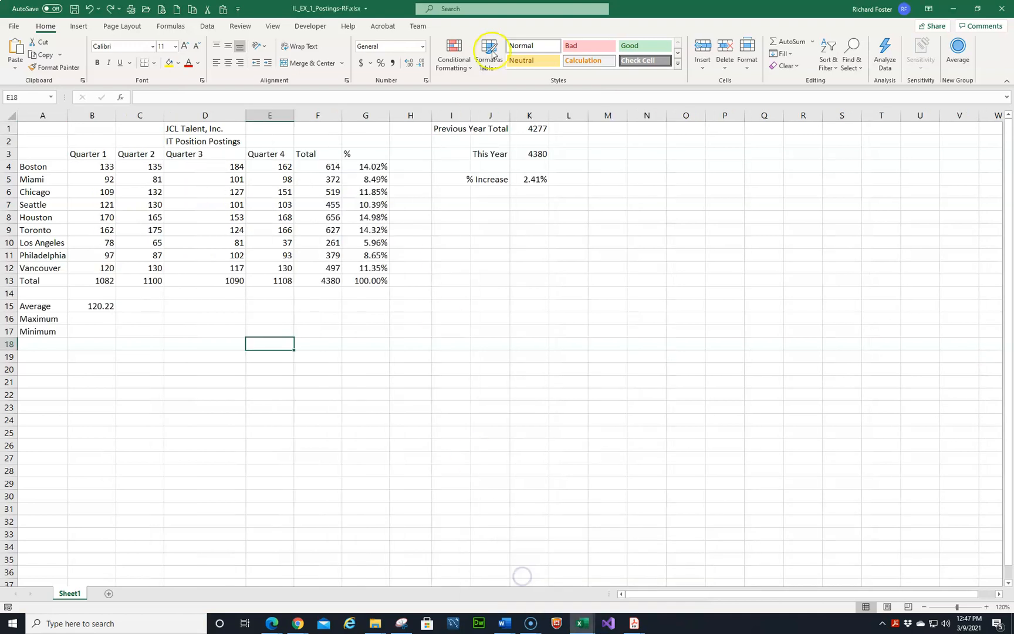
left_click(1002, 11)
left_click(474, 332)
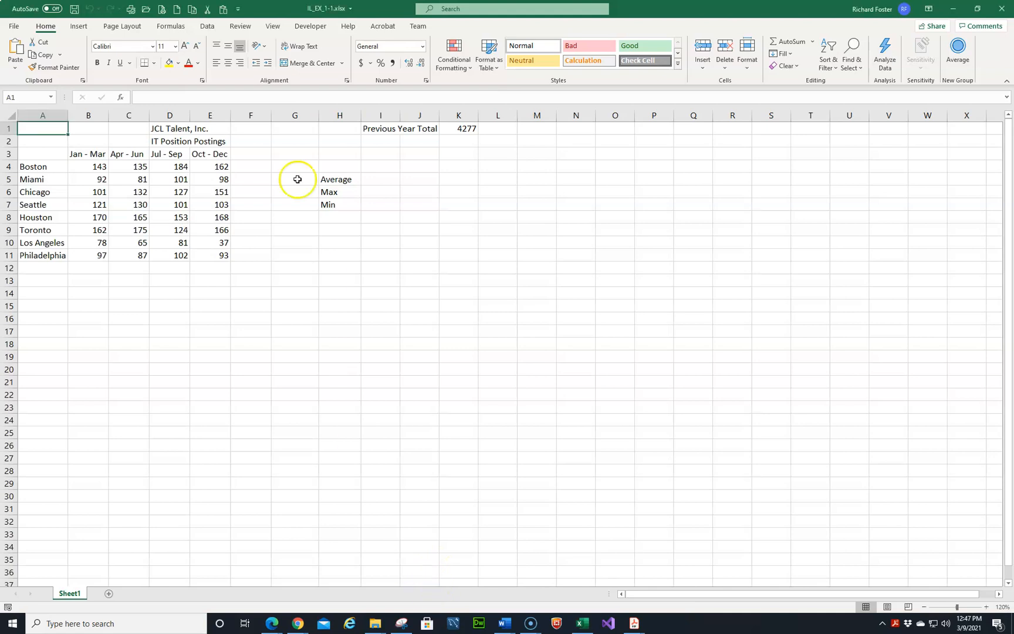
Save the IL_EX_1-1.xlsx workbook as IL_EX_1_Postings-RF.xlsx in the Excel folder, replacing the existing file.
double_click(648, 17)
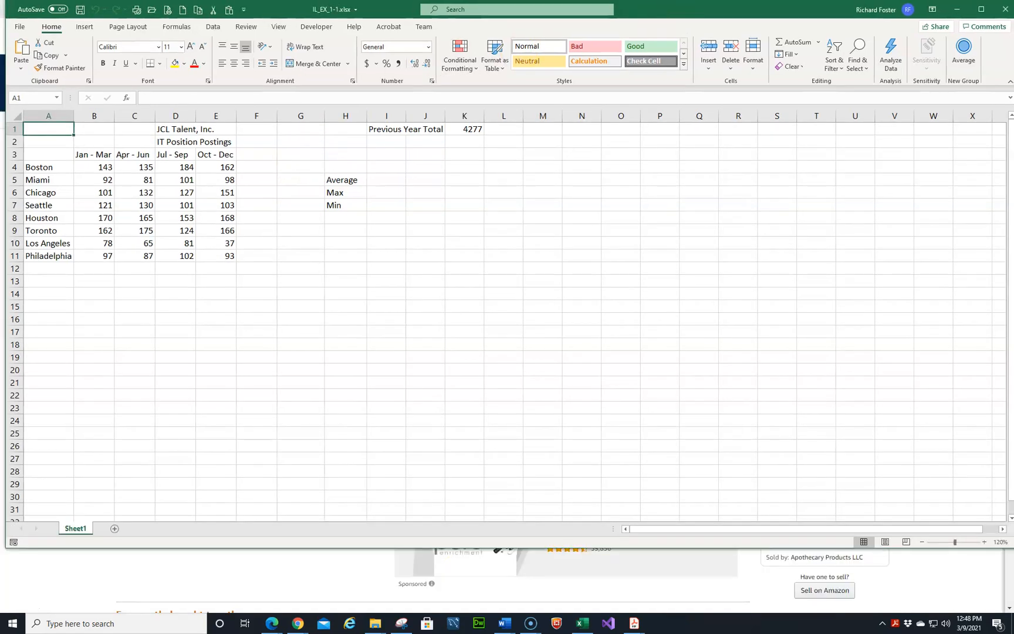
key("F12")
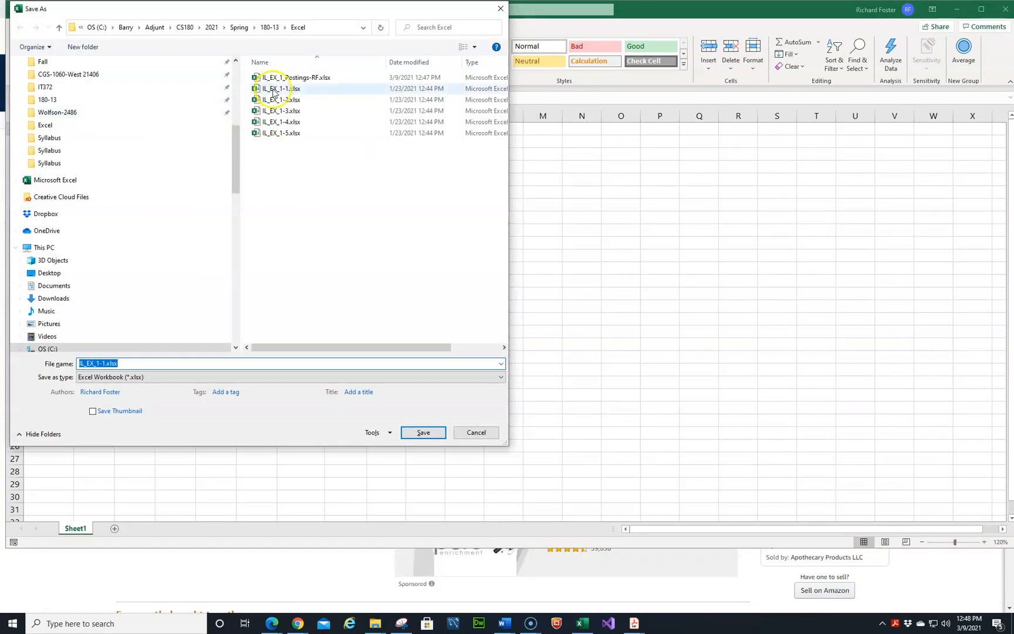
left_click(289, 79)
left_click(425, 433)
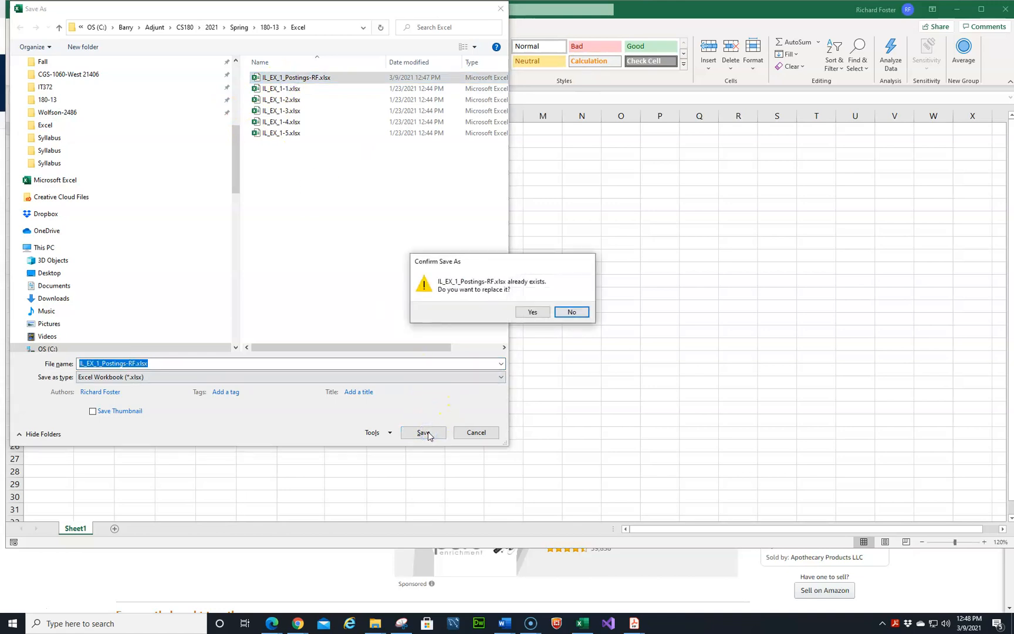
left_click(537, 311)
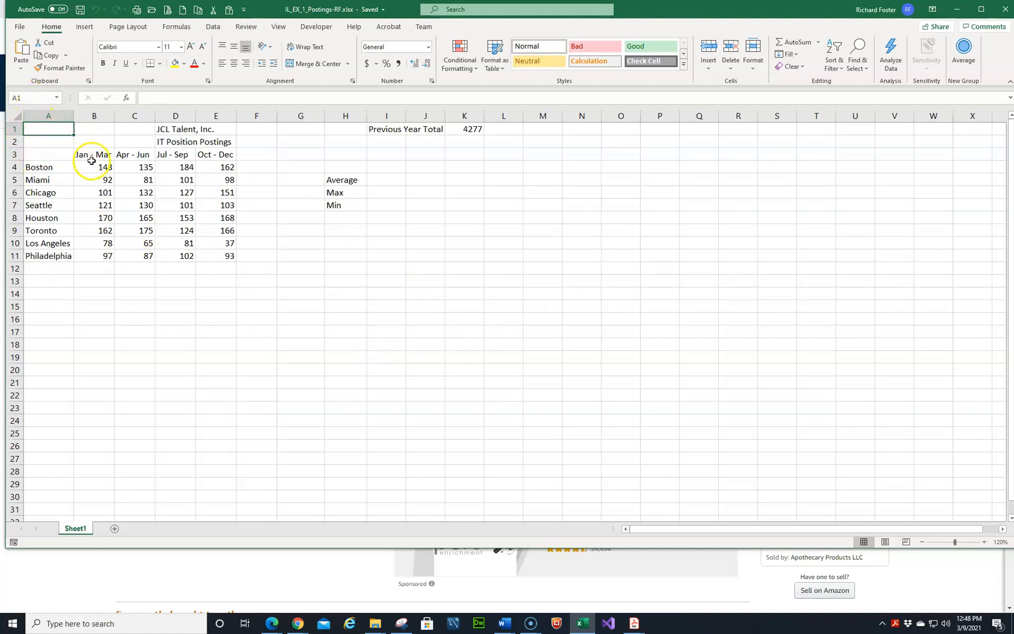
Go to cell B4 by its reference and select the Jan - Mar figures in B4:B11.
left_click(32, 97)
type("B4")
key("Return")
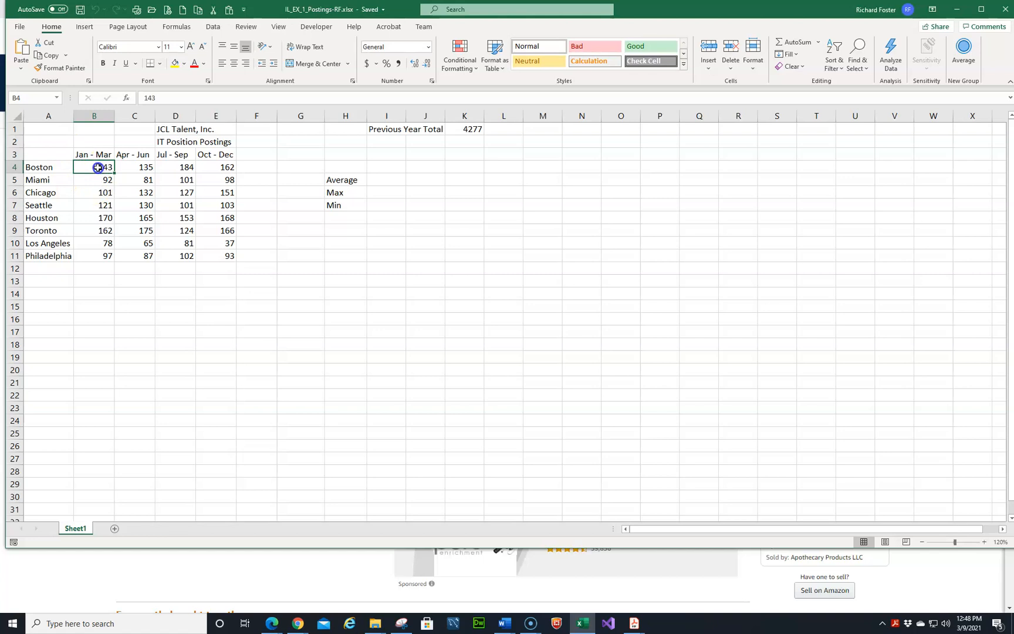
left_click_drag(97, 167, 96, 256)
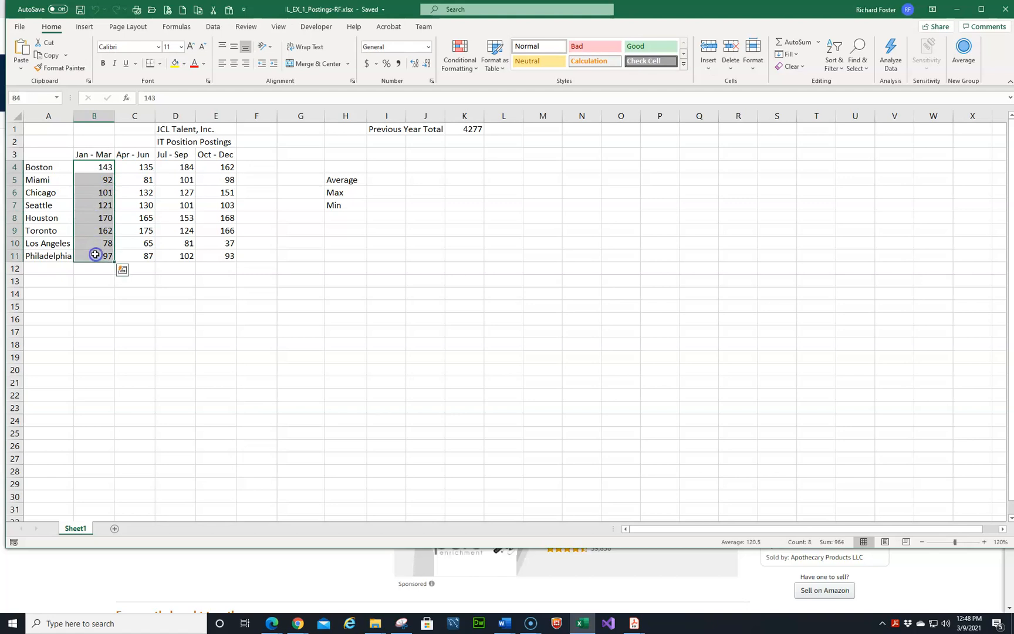
Reselect the range B4:B11 starting from B4, apply bold to its figures and remove the bold again.
left_click(96, 169)
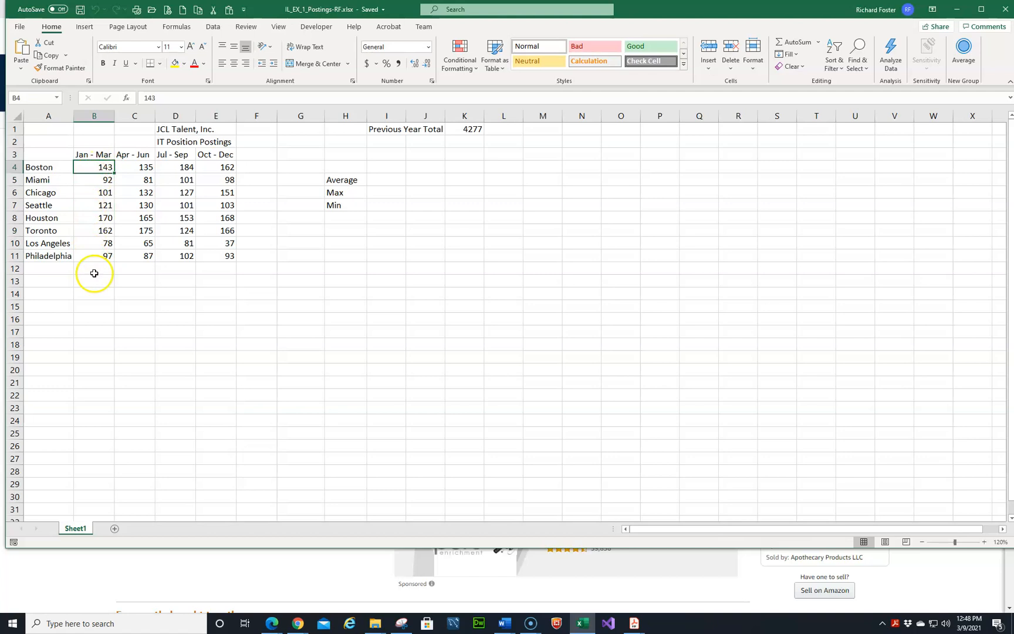
left_click(107, 255, "shift")
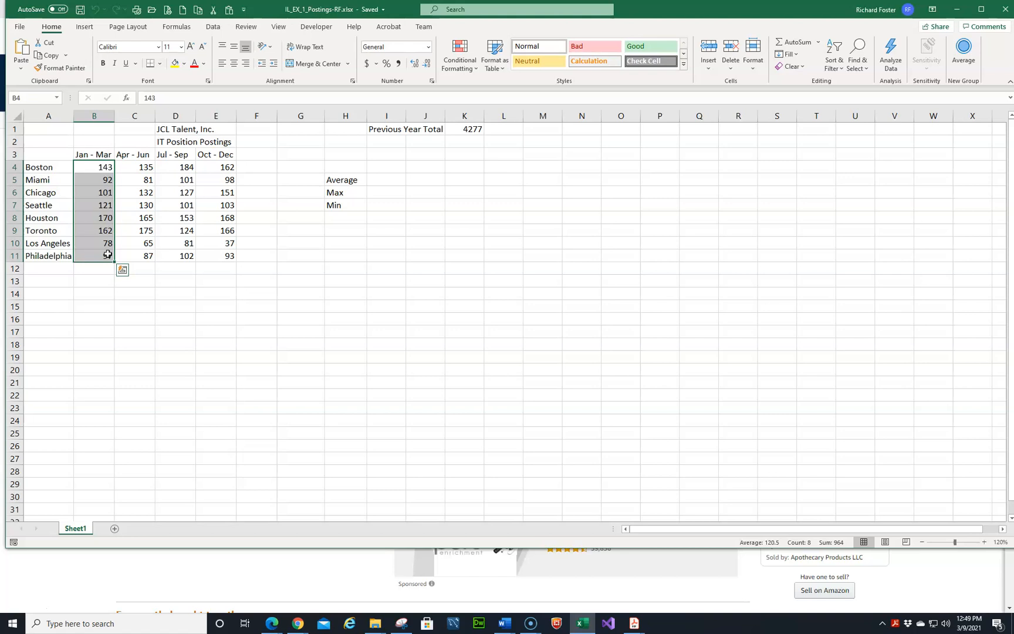
left_click(102, 64)
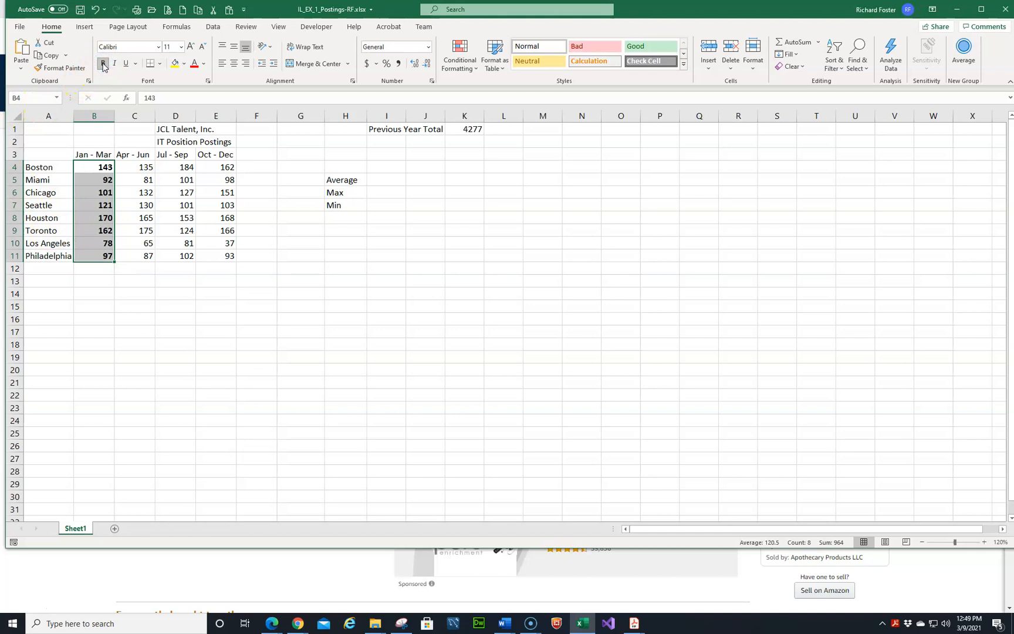
left_click(103, 66)
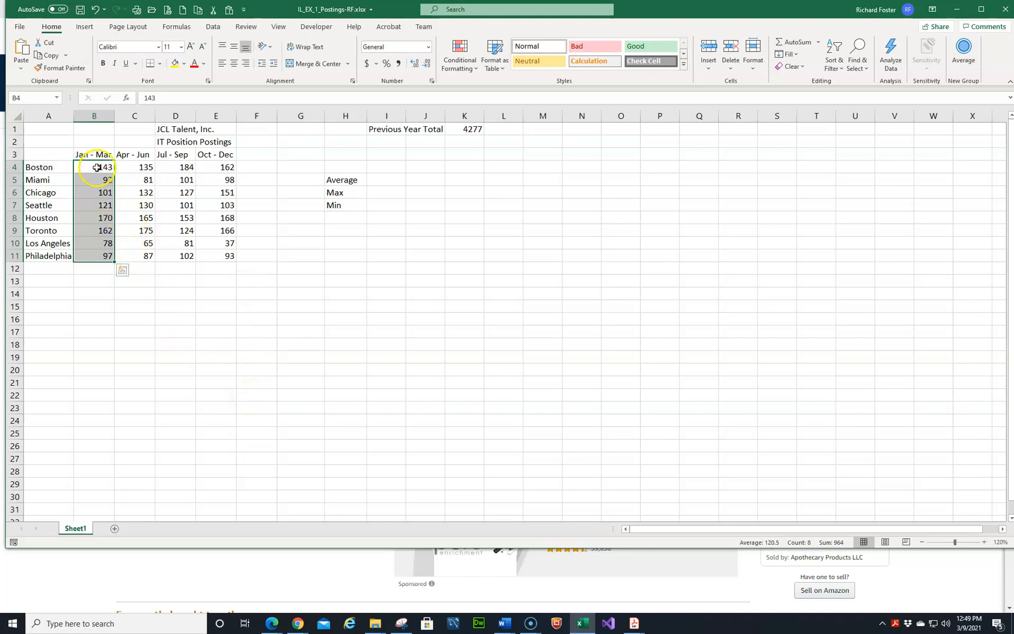
Enter the column heading "Total" in cell F3.
left_click(263, 157)
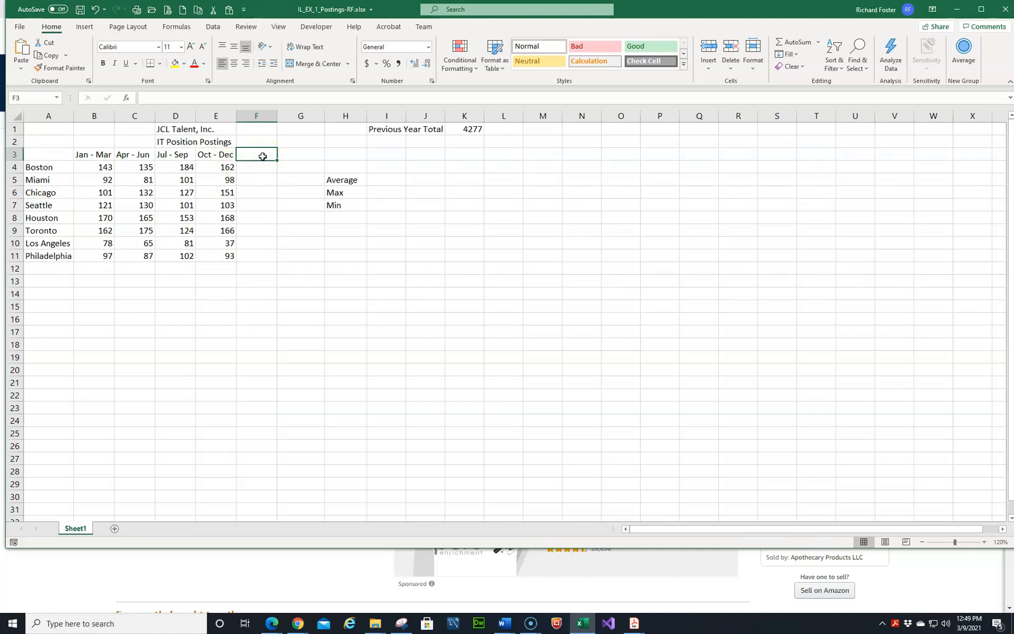
type("Total")
key("Return")
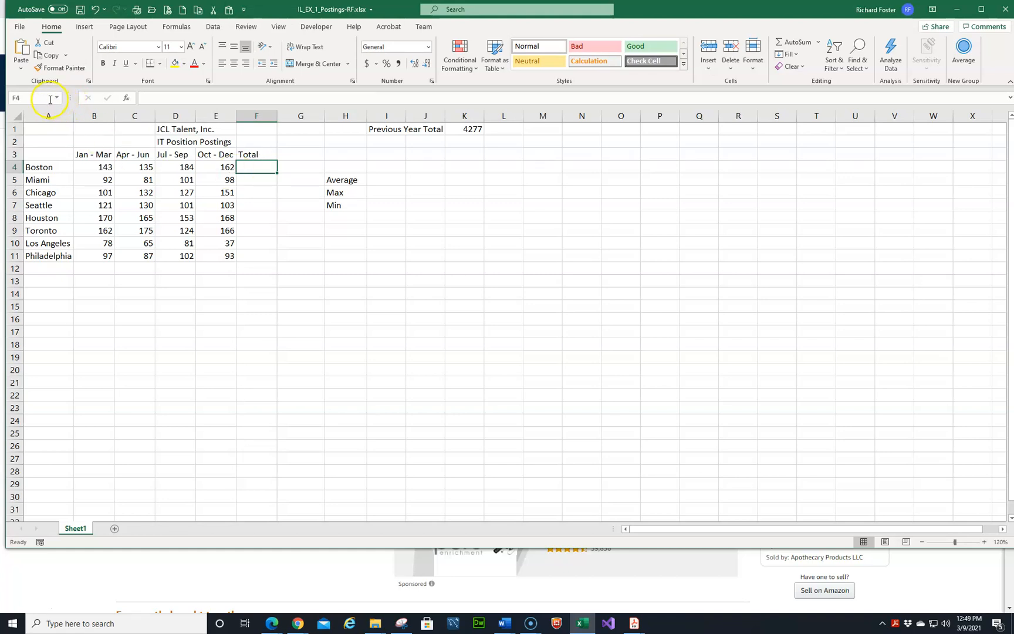
Go to cell A12 by its reference and enter the row label "Vancouver" there.
left_click(15, 97)
type("A12")
key("Return")
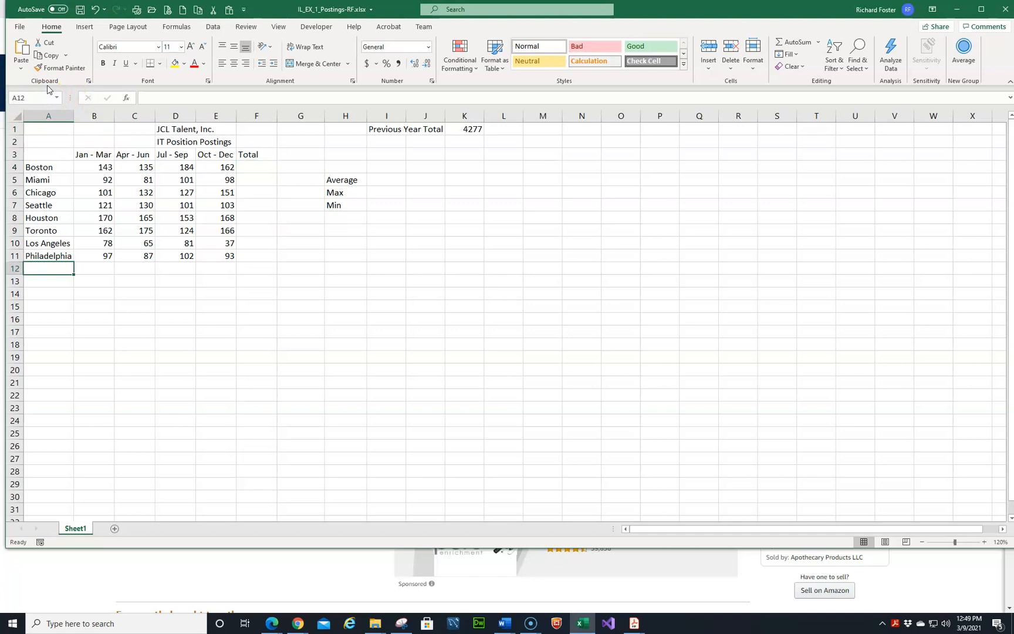
type("Va")
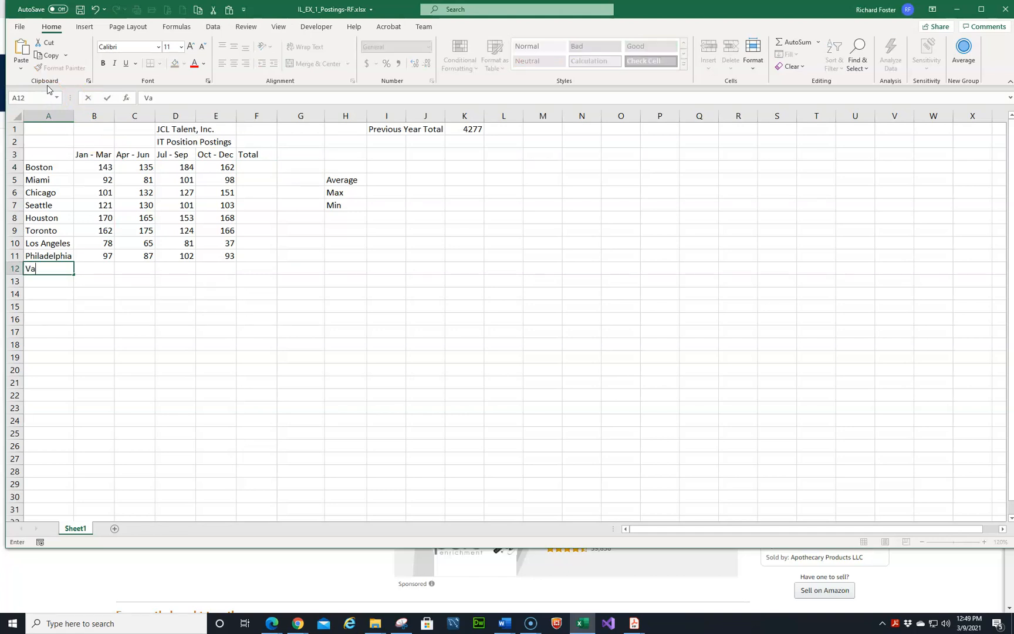
type("ncouver")
mouse_move(504, 623)
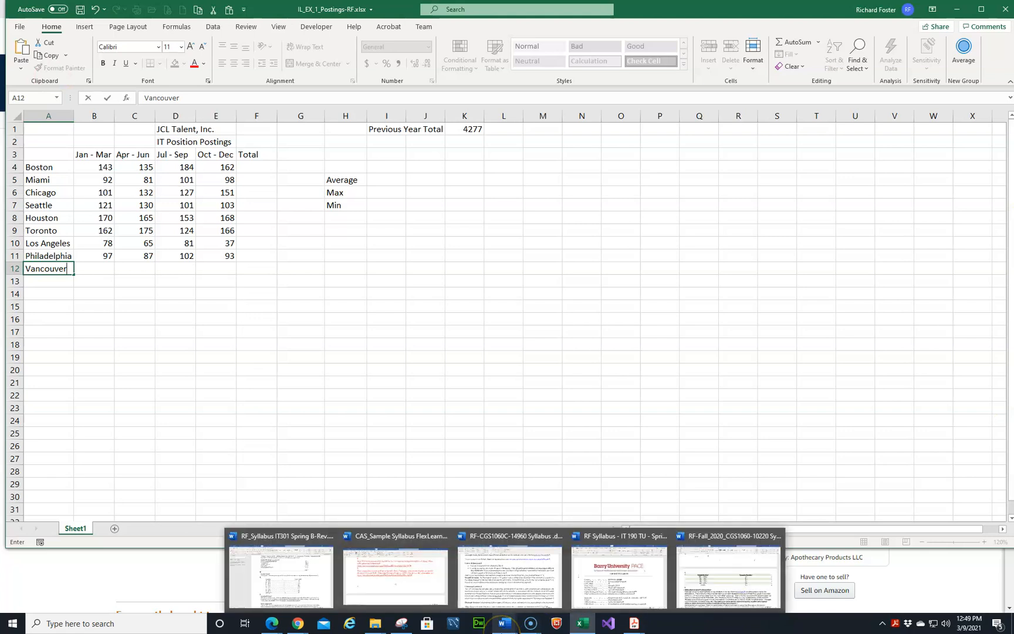
key("Tab")
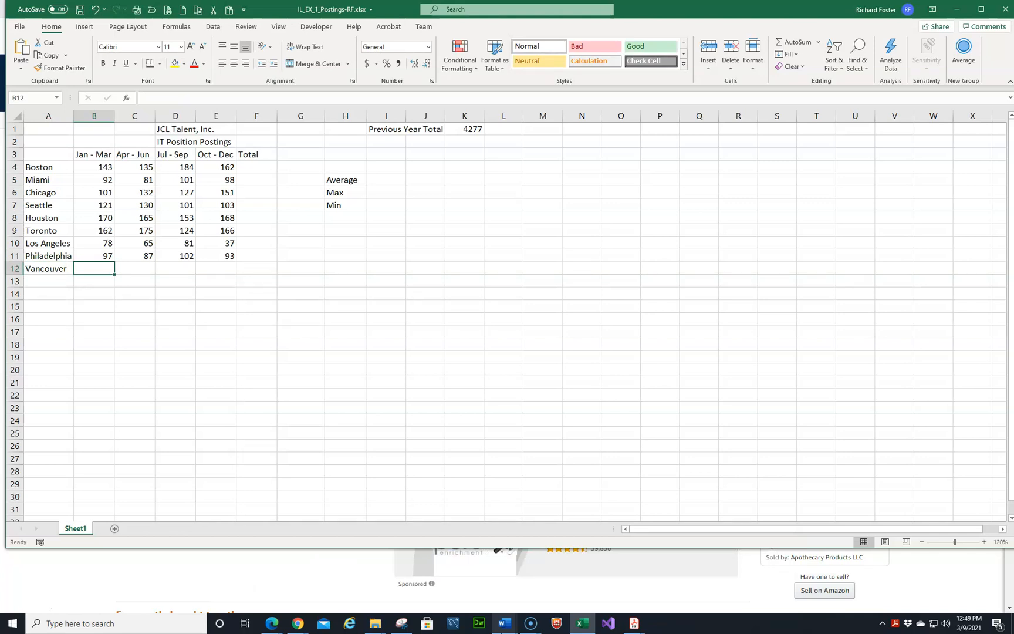
Enter Vancouver's quarterly figures 120, 130, 117 and 130 in cells B12 through E12.
type("120")
key("Tab")
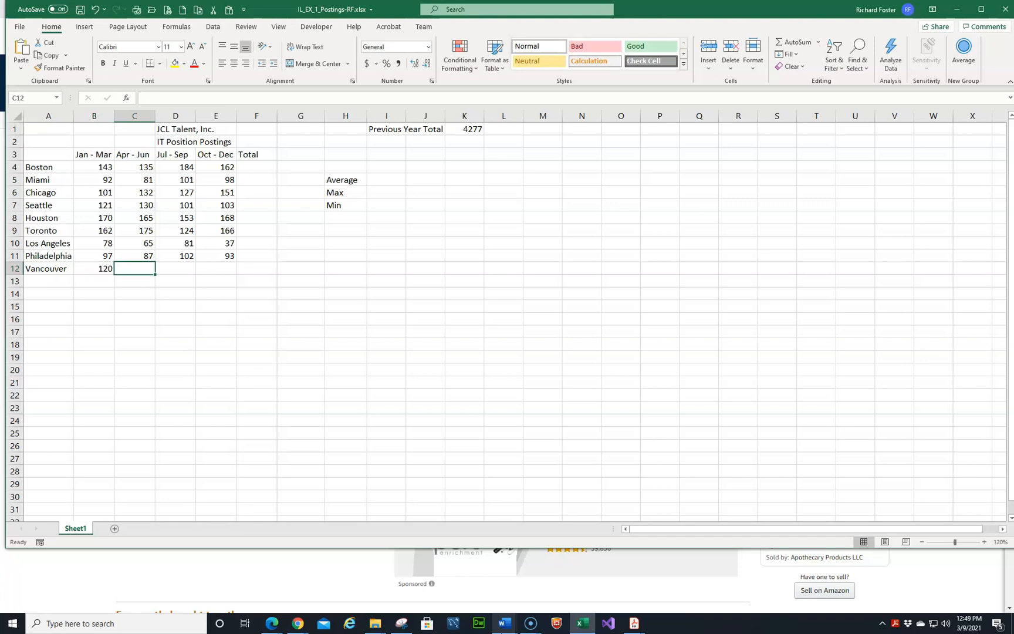
type("130")
key("Tab")
type("117")
key("Tab")
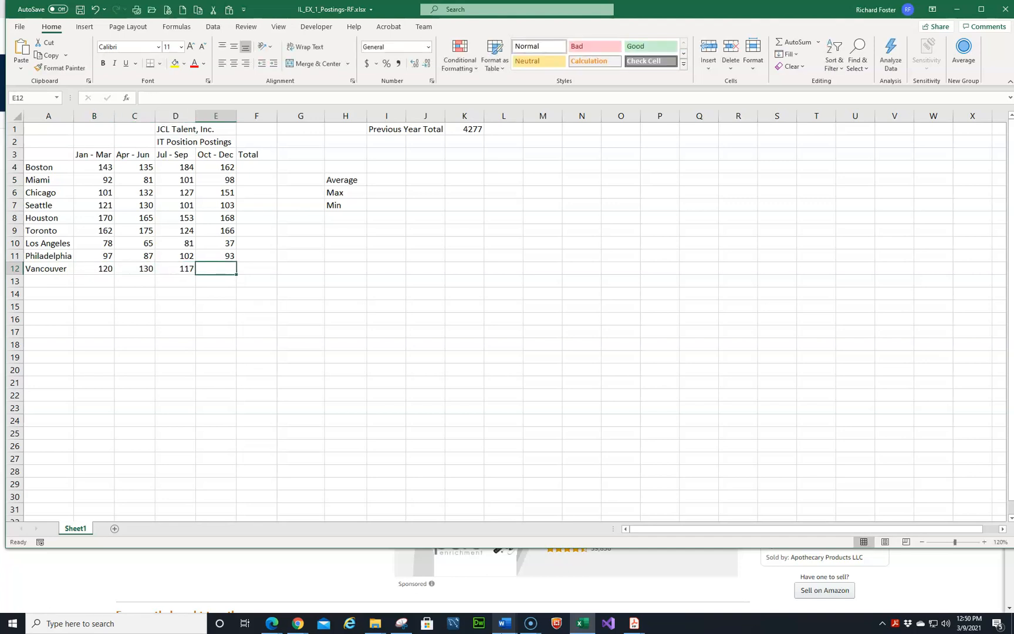
type("130")
key("Tab")
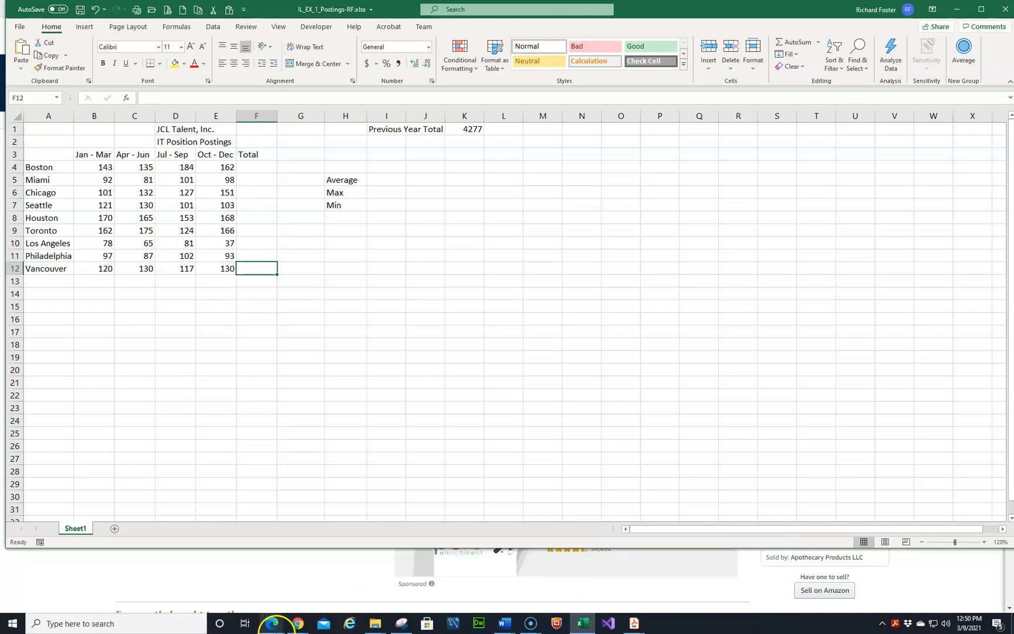
Clear the four month-range headings from cells B3 through E3.
left_click(105, 155)
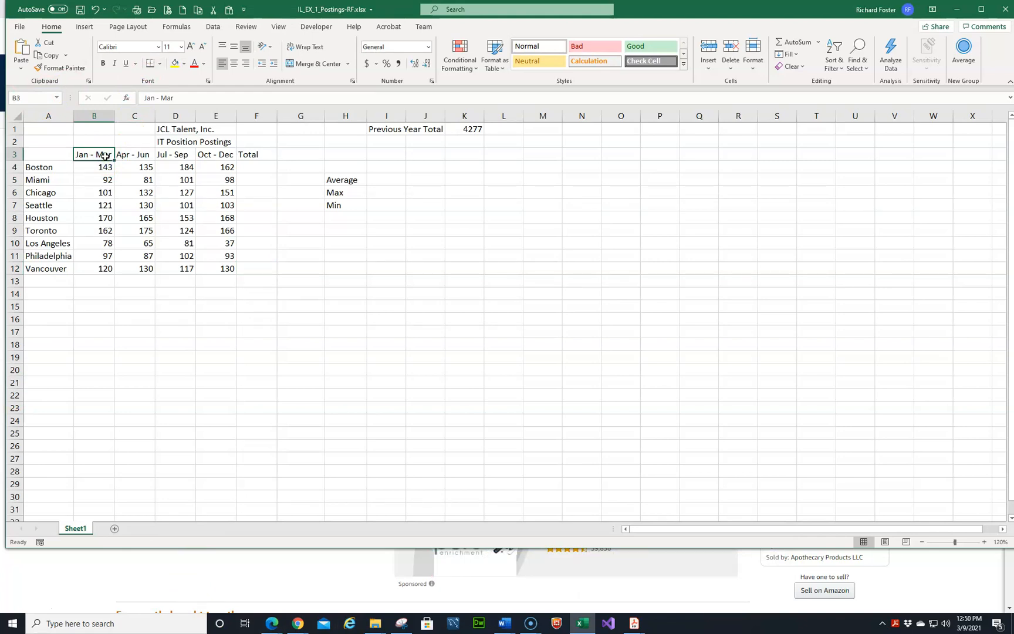
key("Delete")
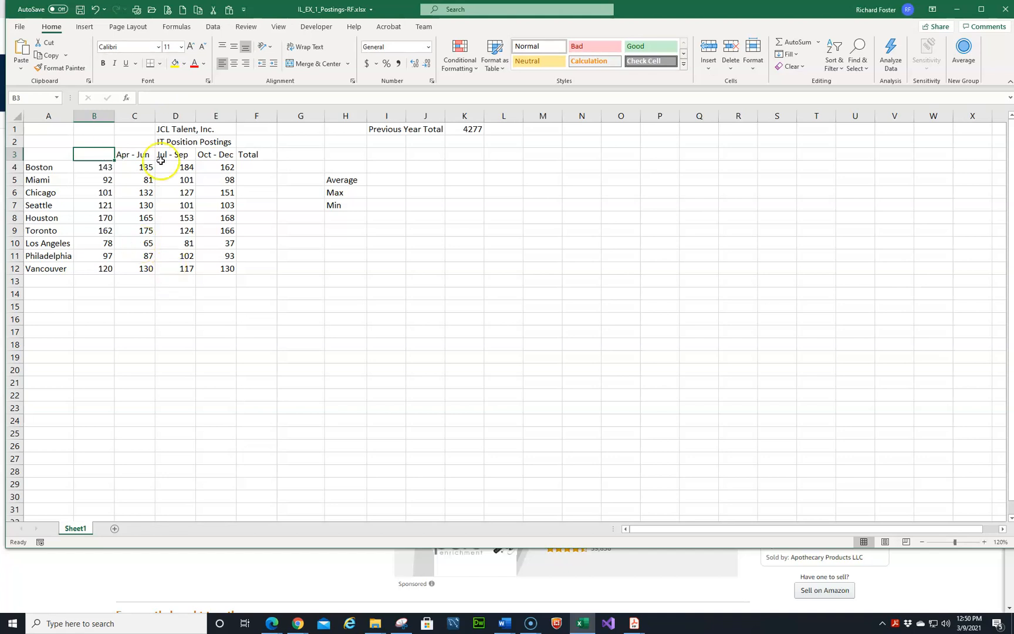
left_click(128, 155)
left_click_drag(129, 155, 208, 152)
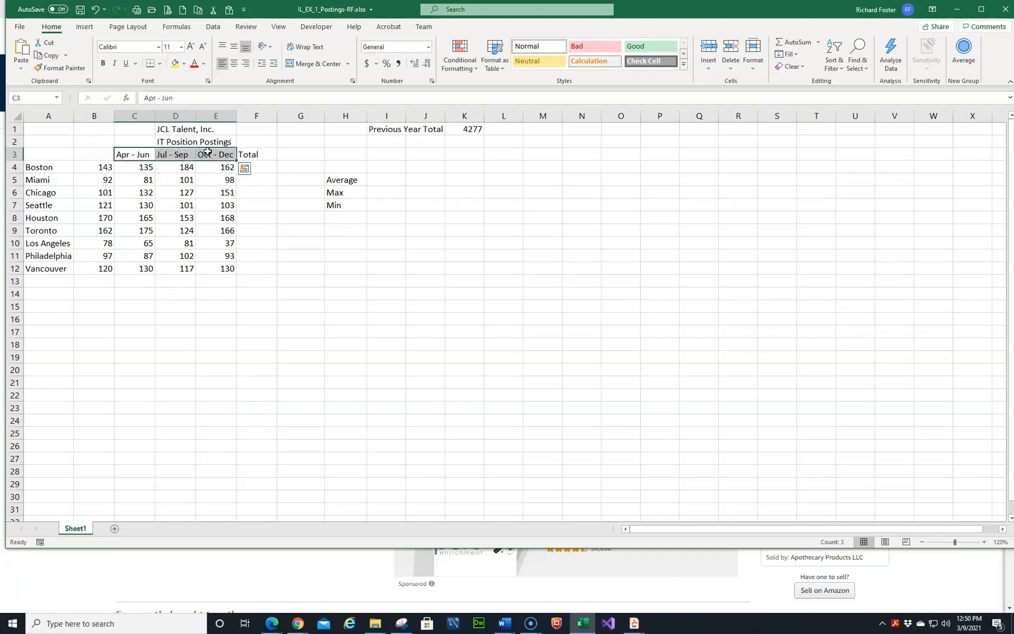
key("Delete")
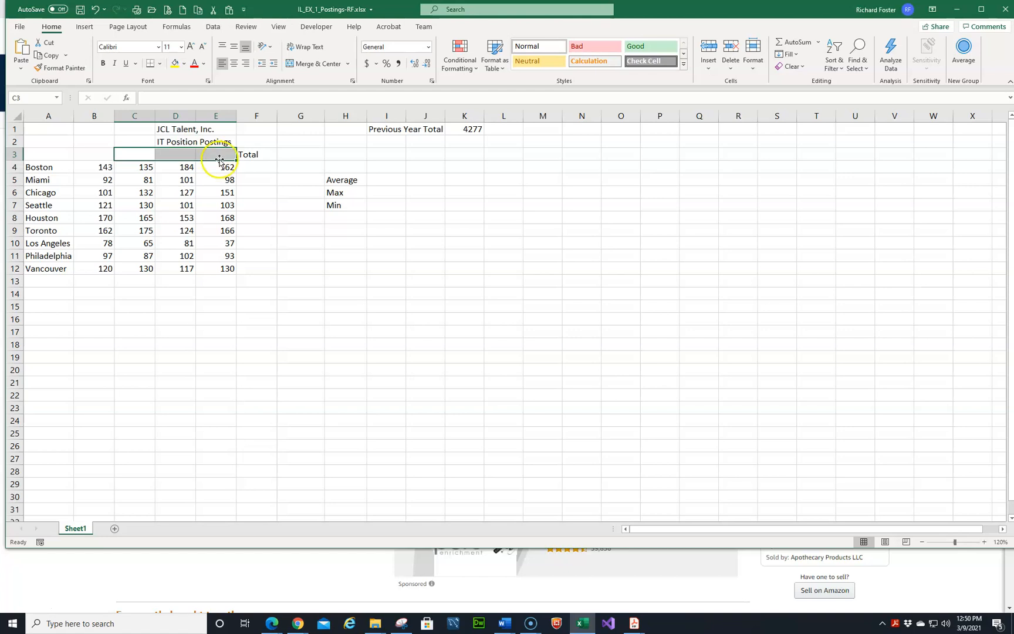
Enter the heading "Quarter 1" in cell B3, keeping that cell selected.
left_click(97, 154)
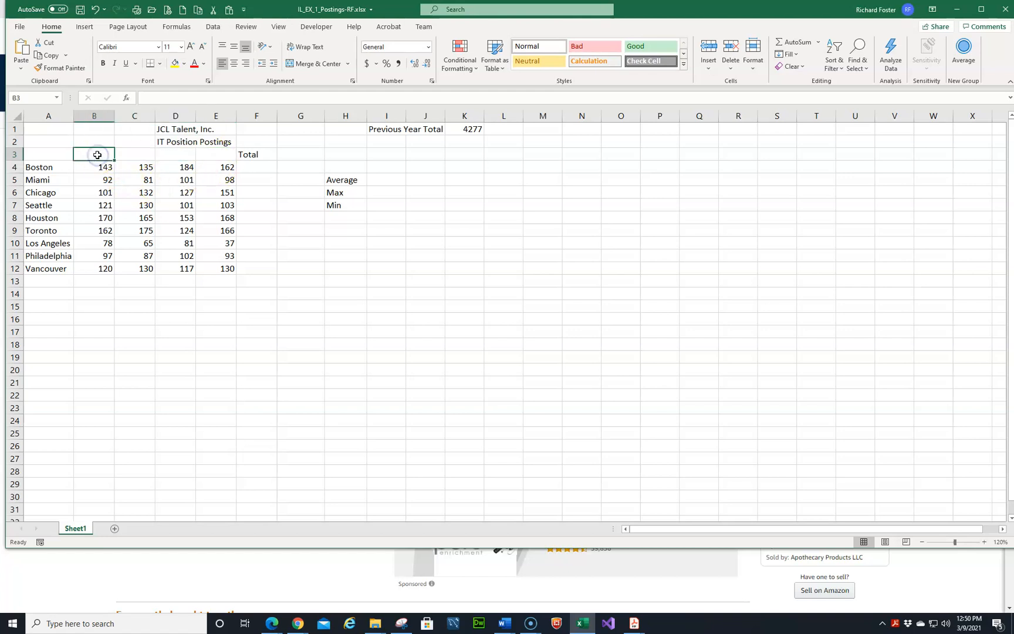
type("Quarter")
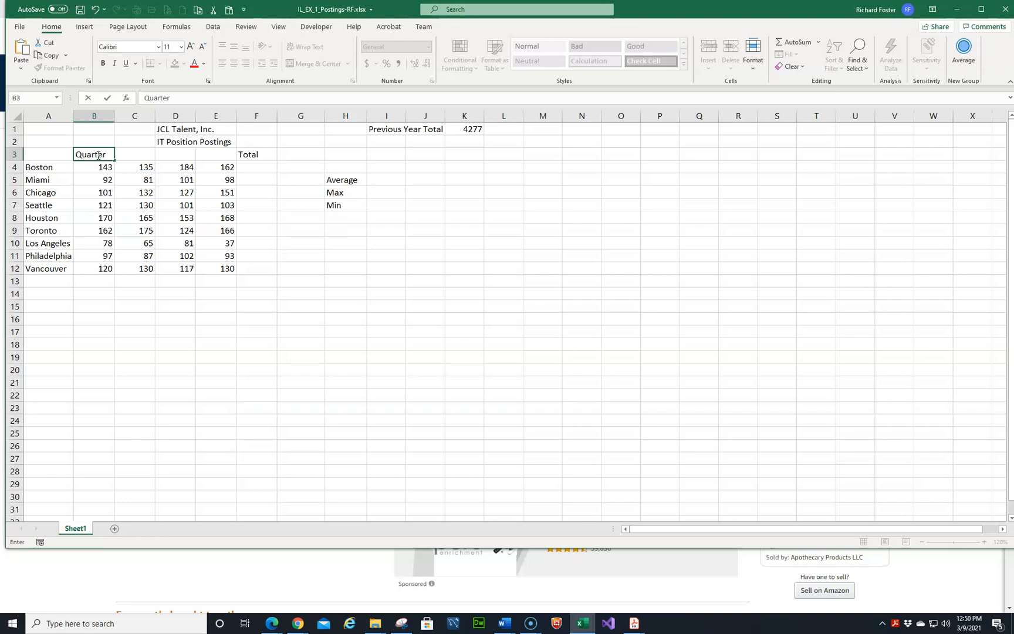
type(" 1")
key("ctrl+Return")
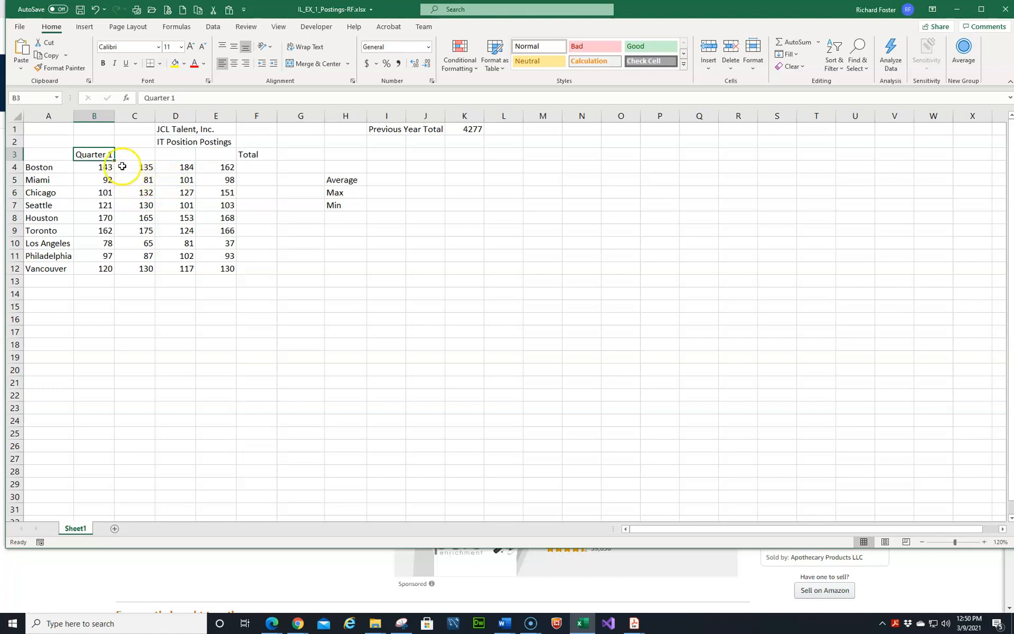
Fill the quarter heading series from B3 across to E3, through Quarter 4, and save the workbook.
left_click_drag(113, 159, 223, 152)
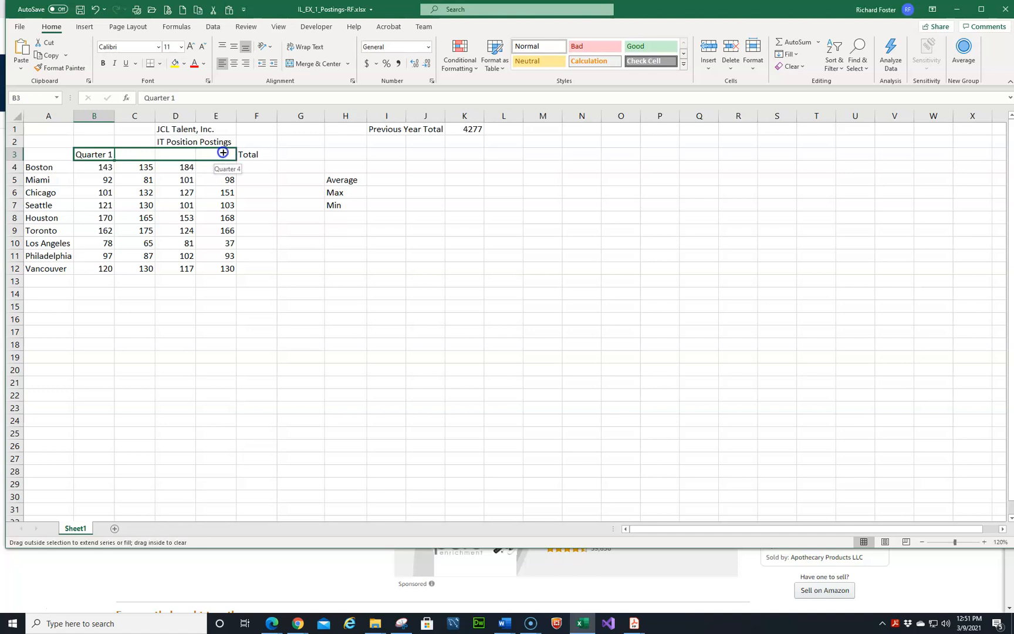
left_click_drag(223, 153, 223, 153)
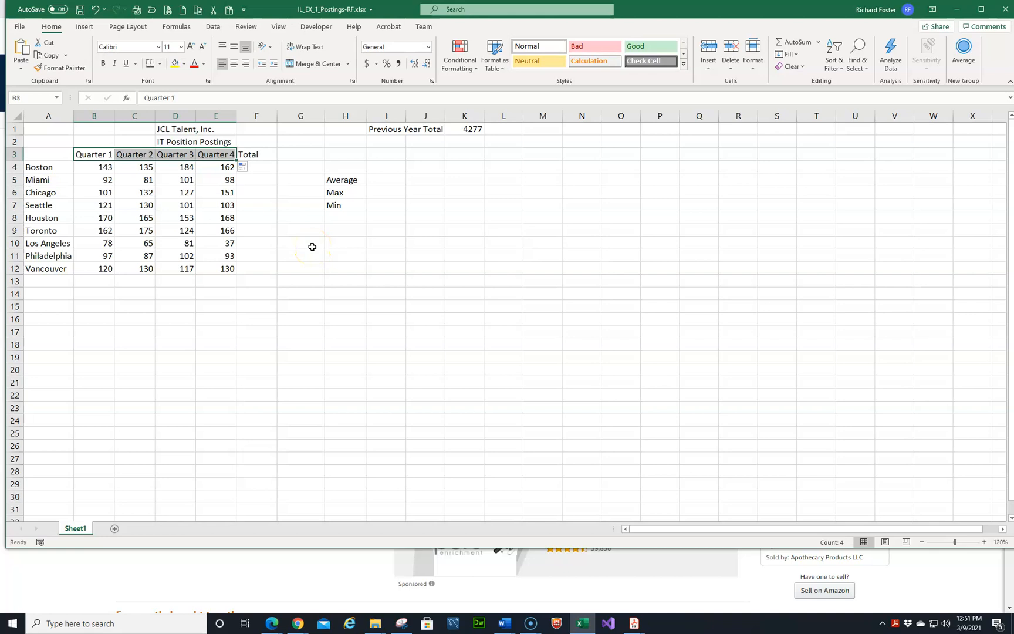
left_click(244, 169)
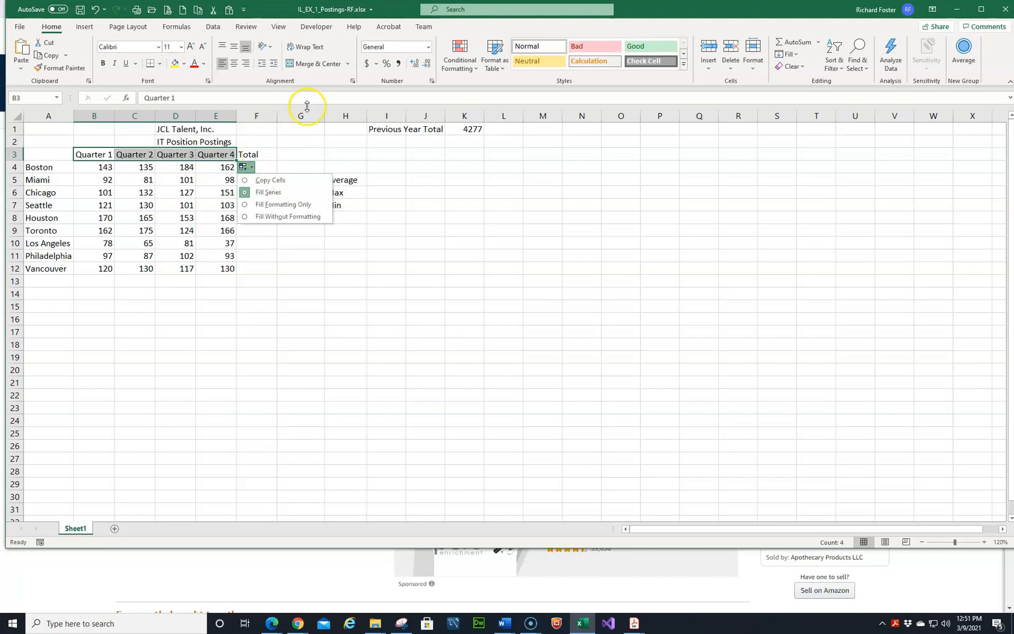
left_click(303, 142)
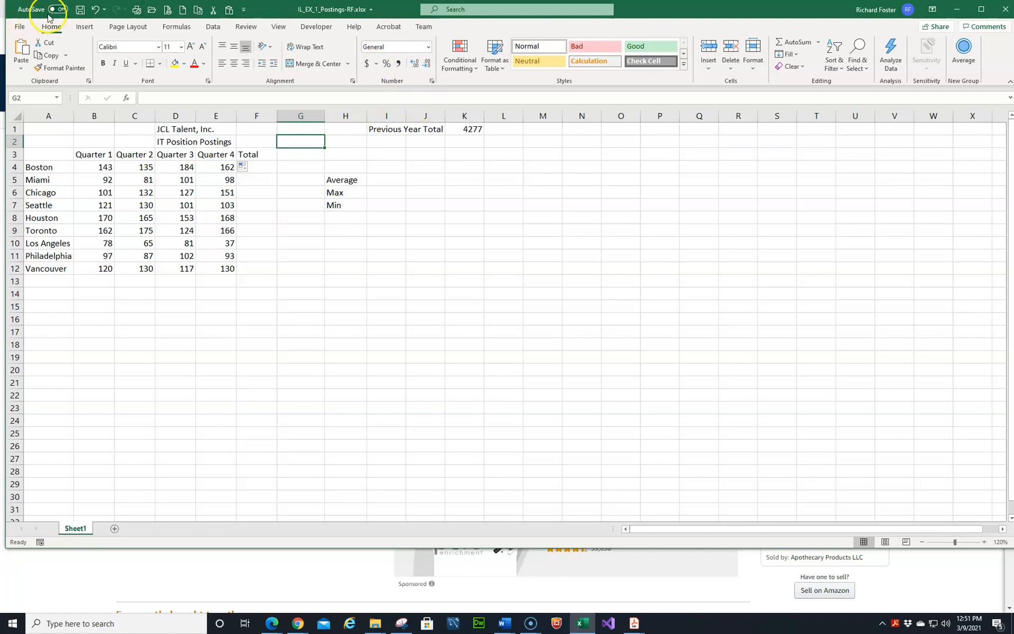
left_click(80, 11)
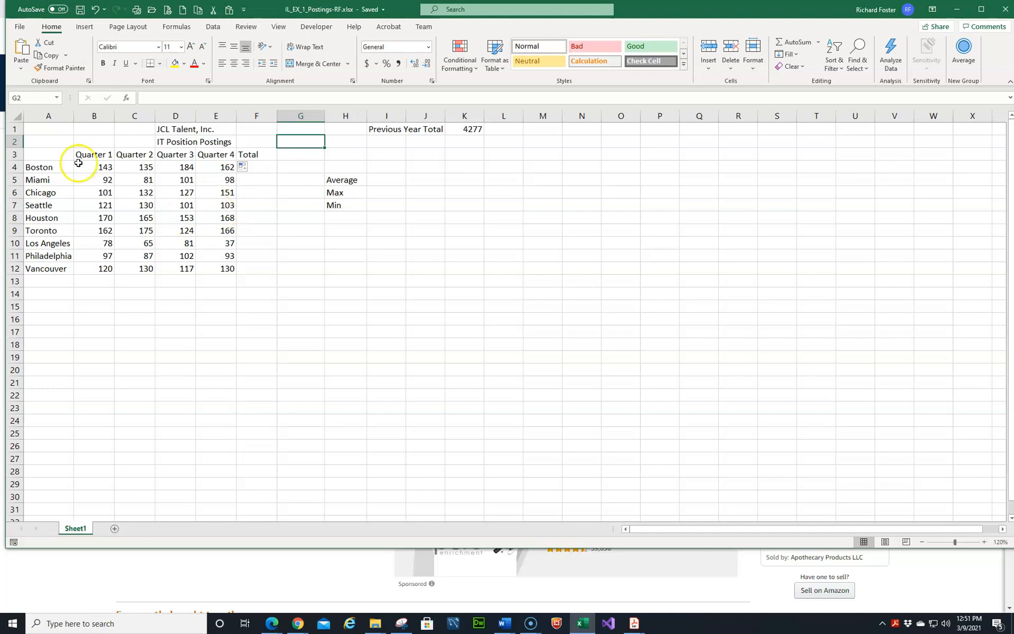
Go to cell B4 by its reference and change Boston's Quarter 1 figure to 133.
left_click(38, 97)
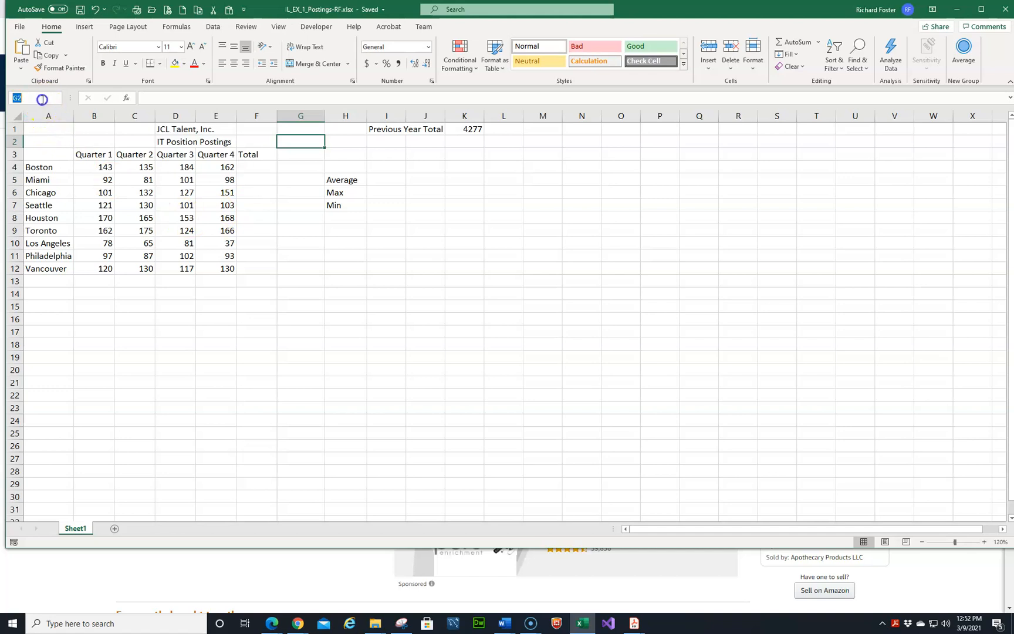
type("b4")
key("Return")
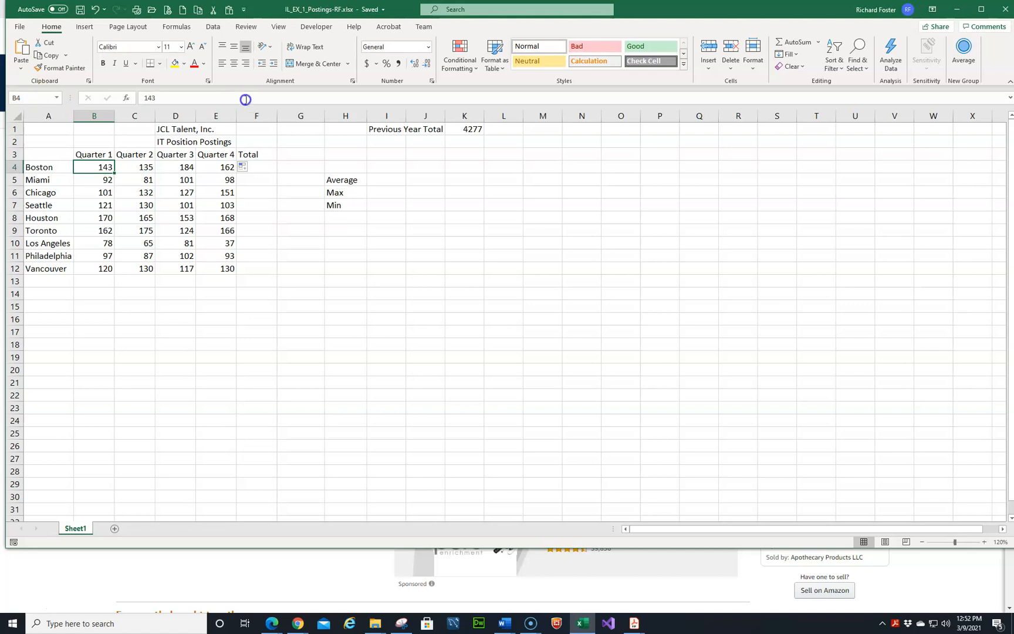
left_click(150, 98)
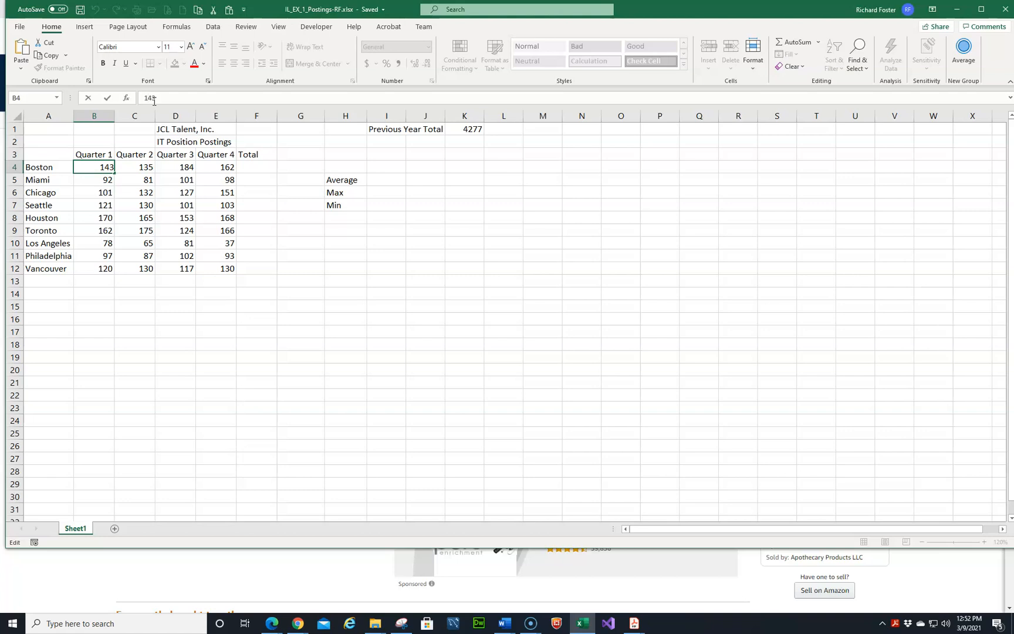
key("BackSpace")
type("3")
left_click(106, 100)
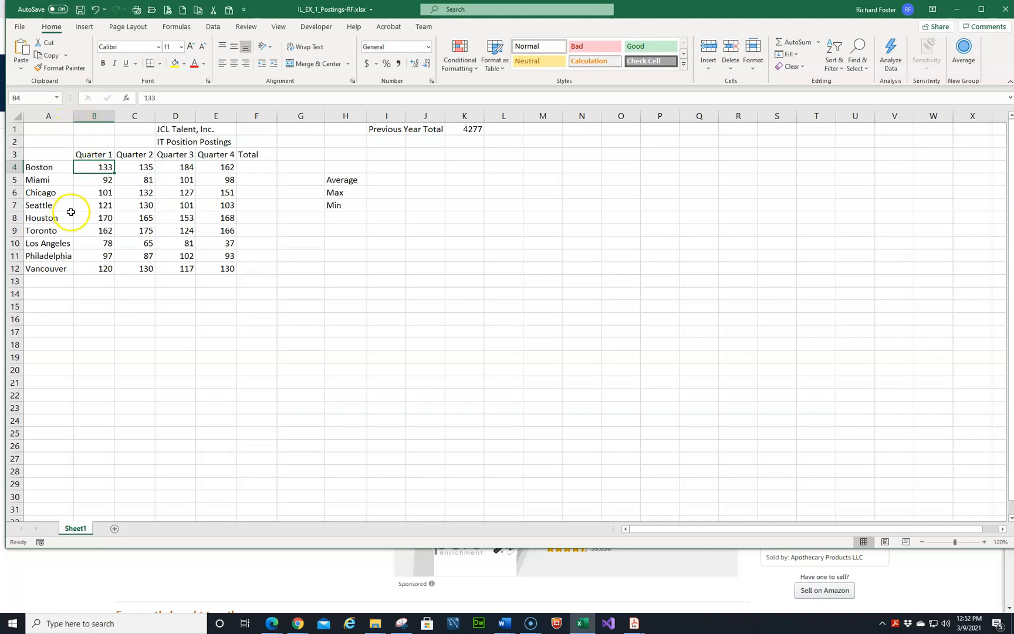
Change Chicago's Quarter 1 figure in cell B6 to 109.
left_click(92, 193)
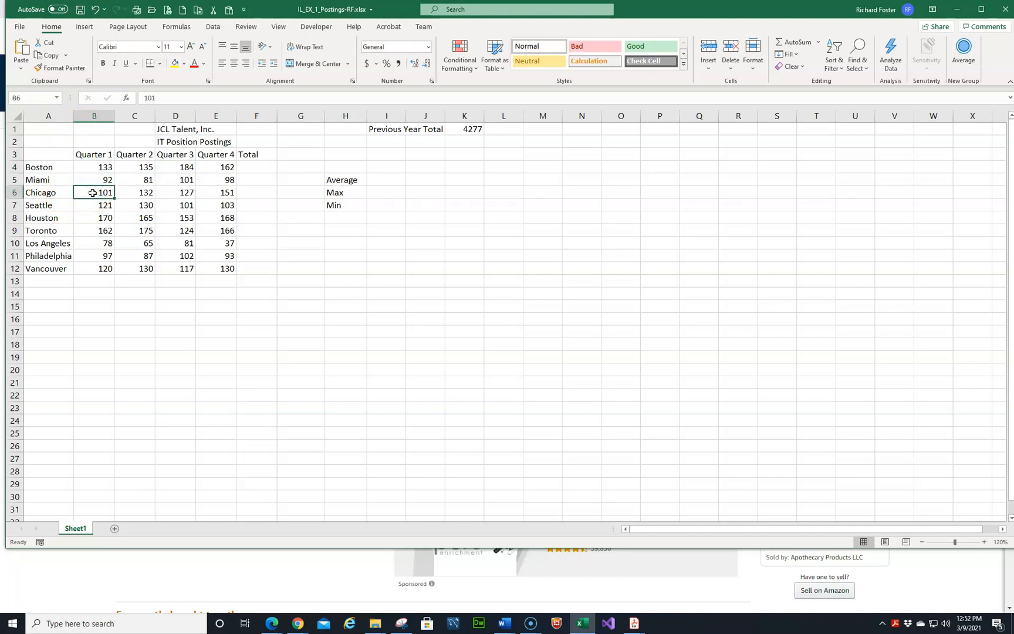
key("F2")
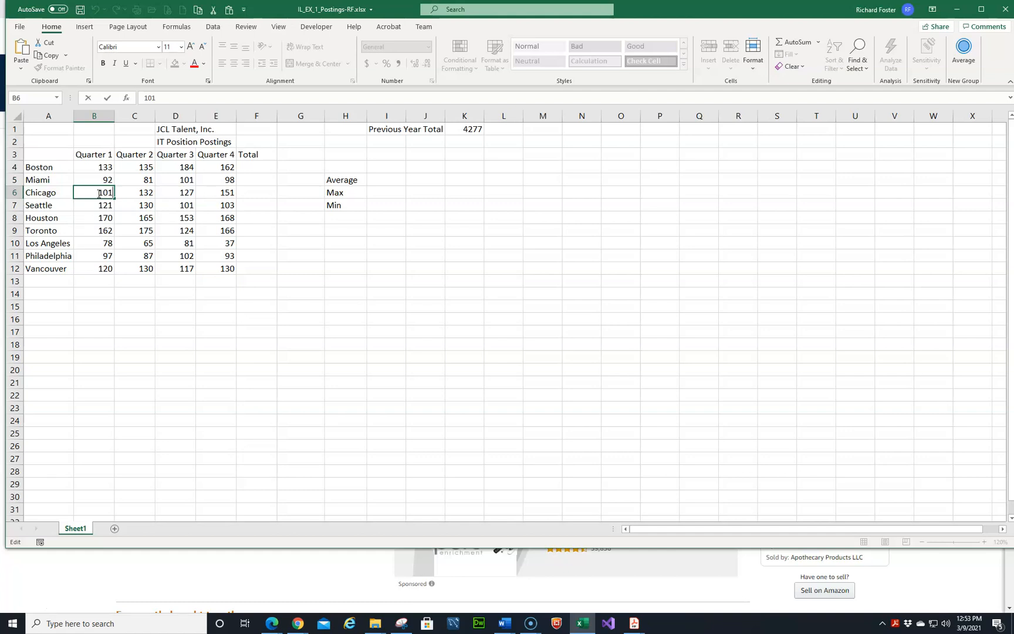
key("BackSpace")
type("9")
key("Return")
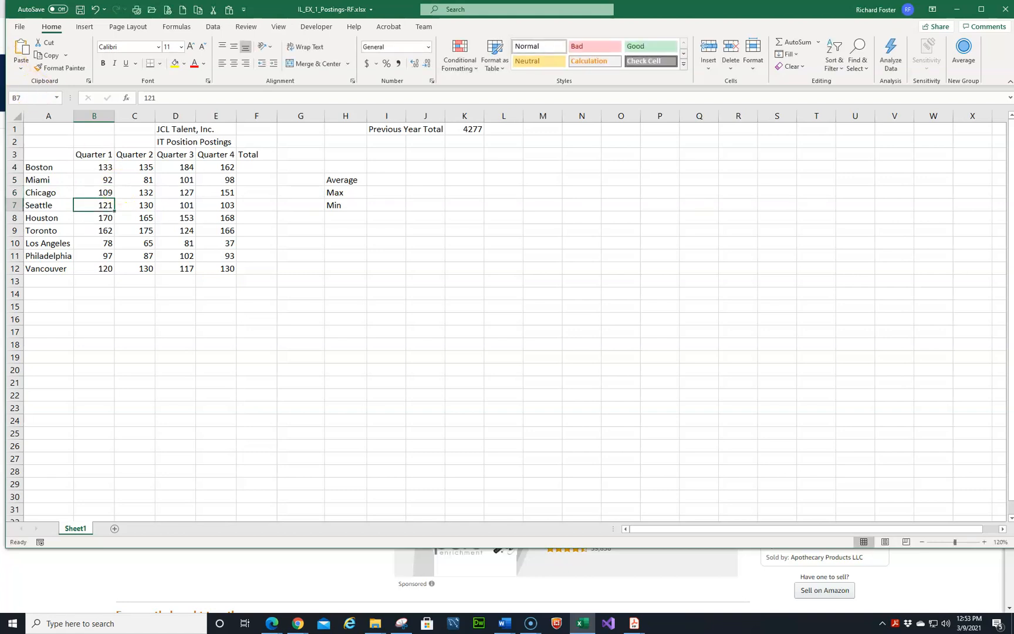
Go to cell H6 by its reference and change its label to "Maximum".
left_click(26, 98)
type("h6")
key("Return")
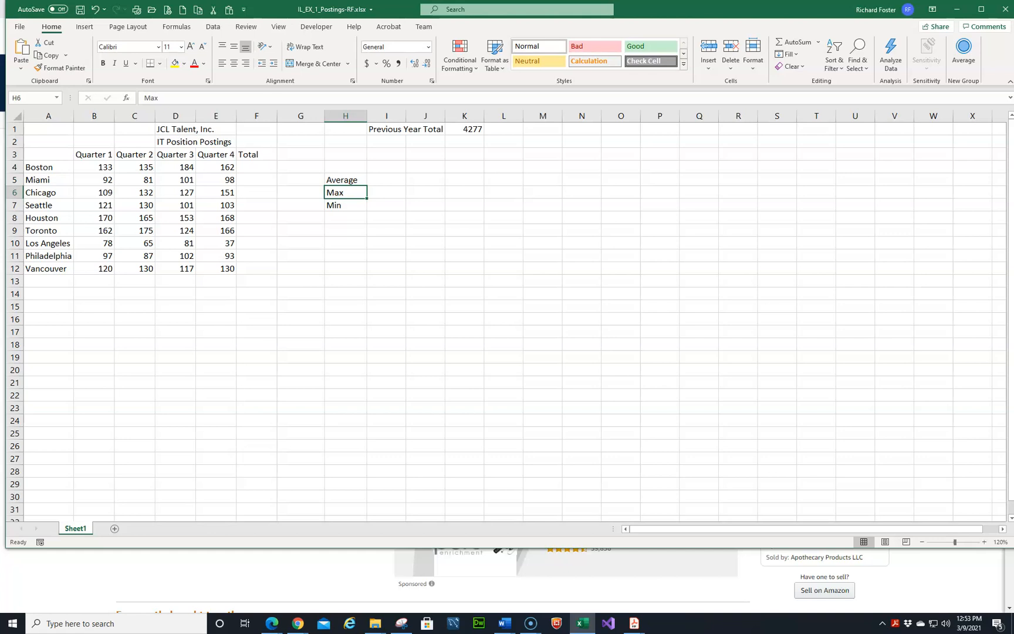
double_click(151, 97)
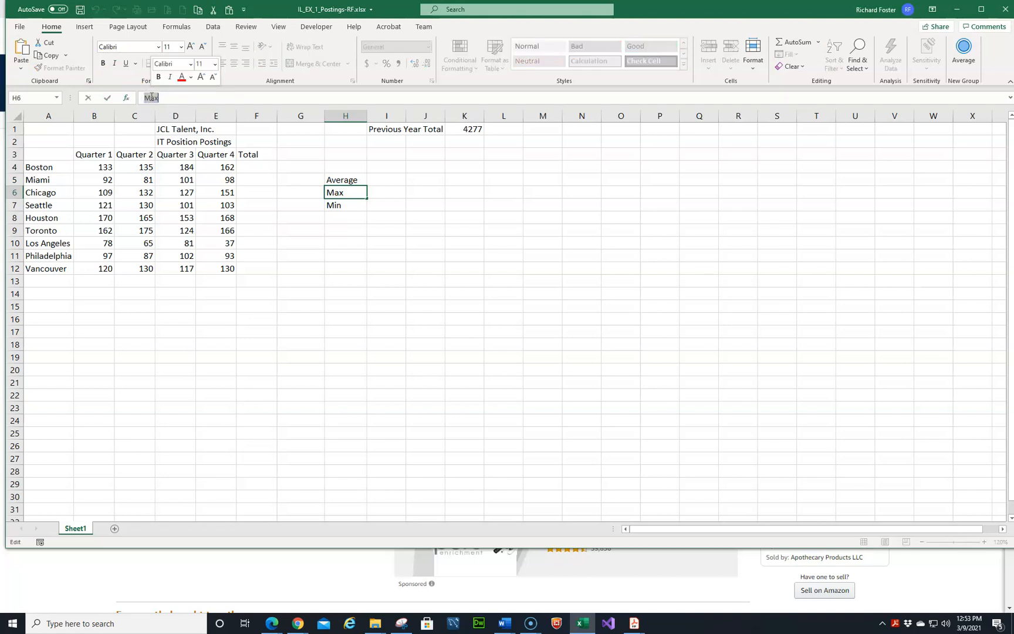
type("Min")
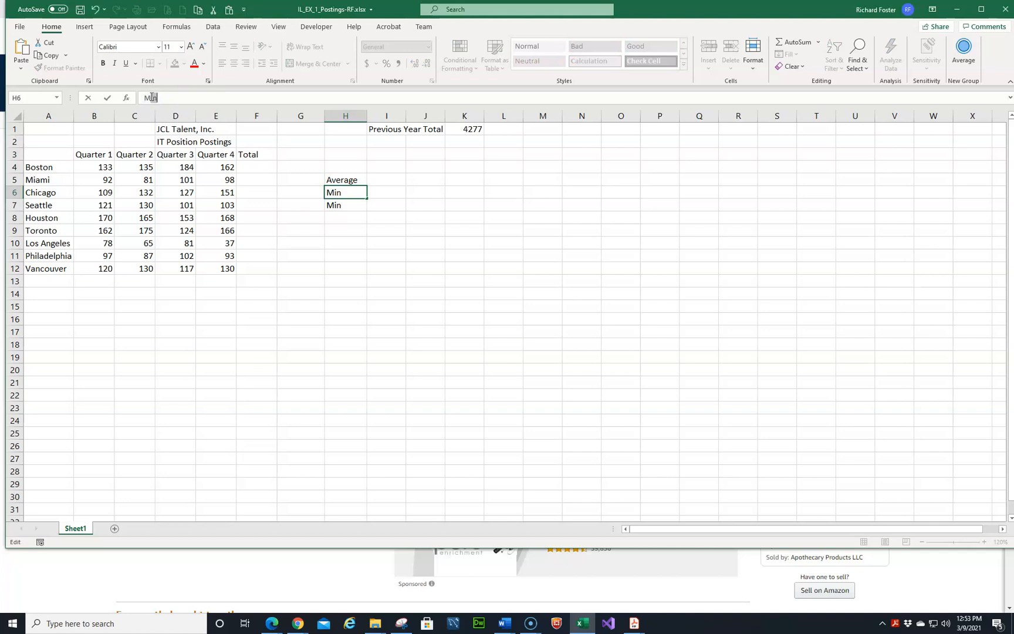
key("BackSpace")
key("BackSpace")
type("aximum")
key("Return")
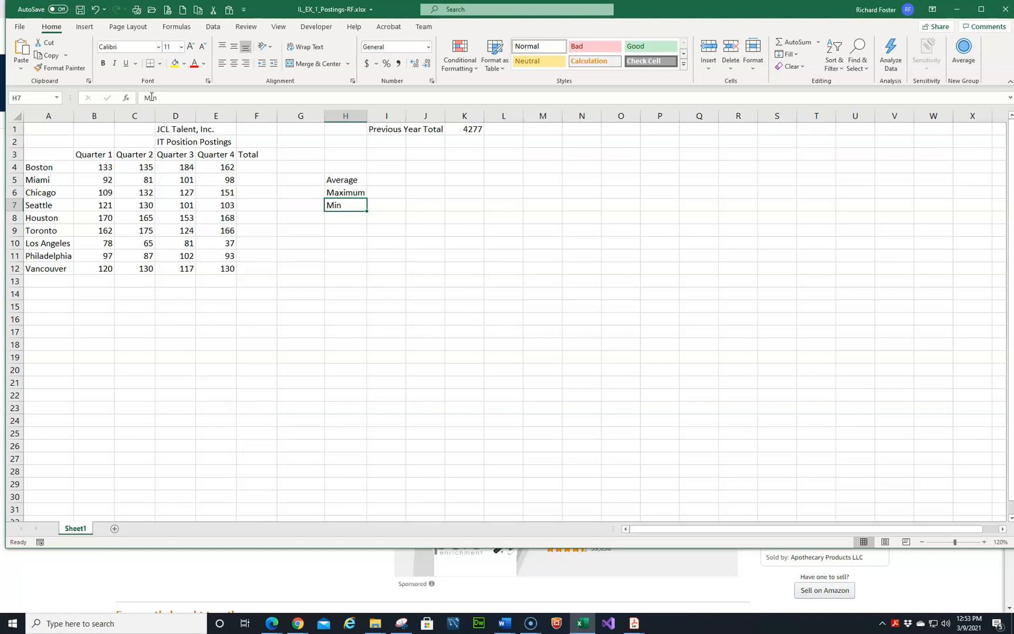
Extend the label in cell H7 to "Minimum" and save the workbook.
double_click(332, 204)
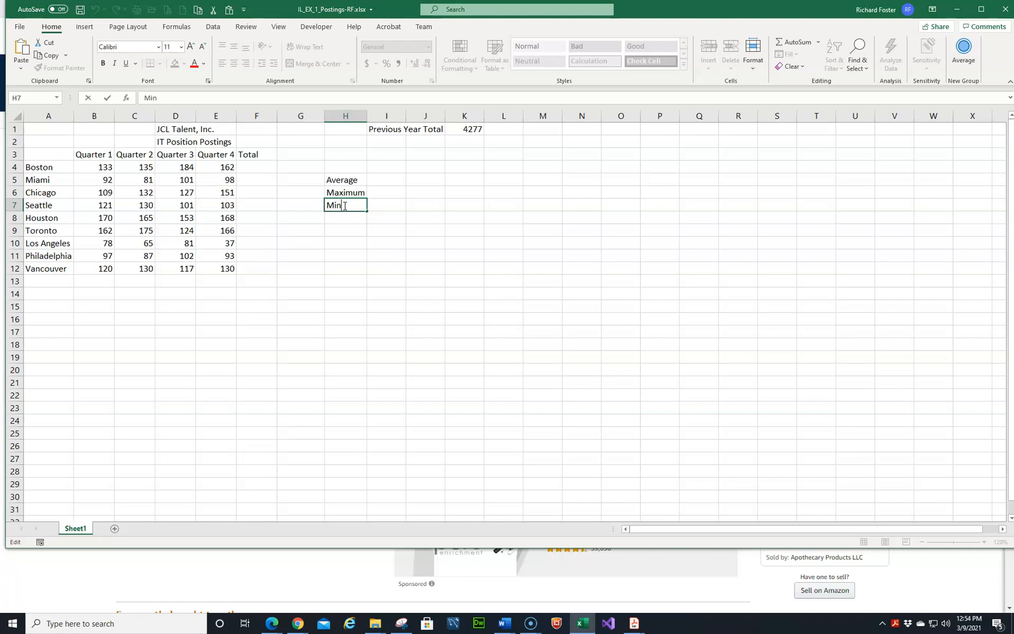
type("imum")
key("Return")
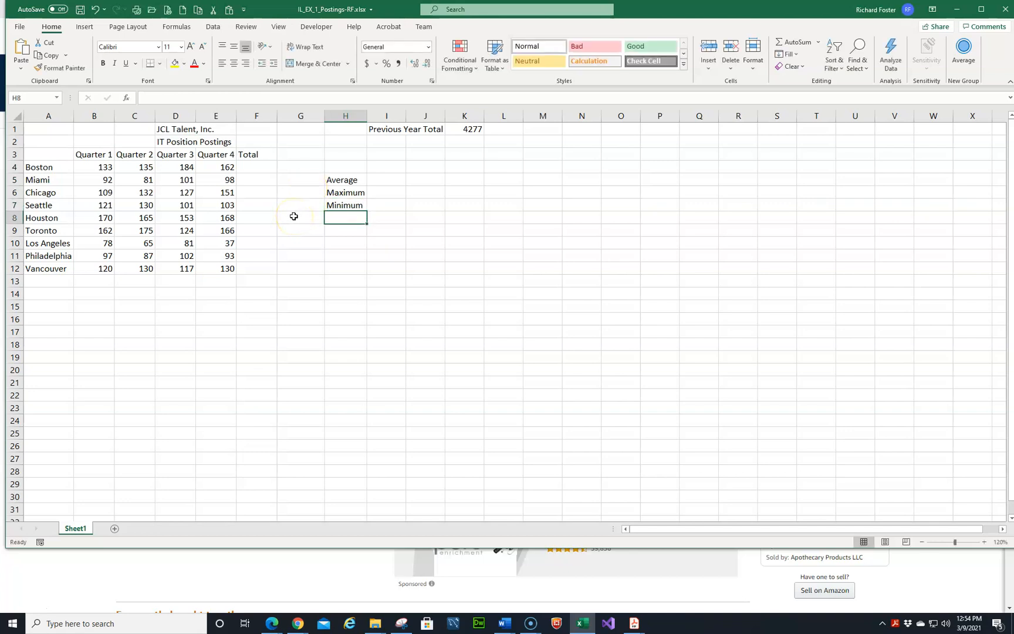
key("ctrl+s")
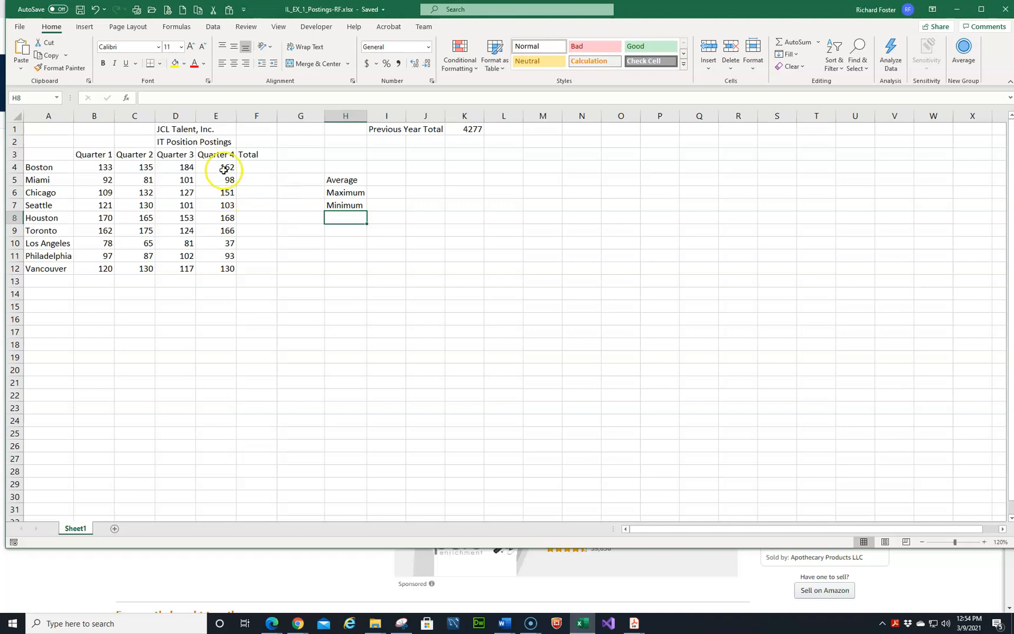
Copy the "Total" heading from cell F3 into cell A13 below Vancouver.
left_click(254, 154)
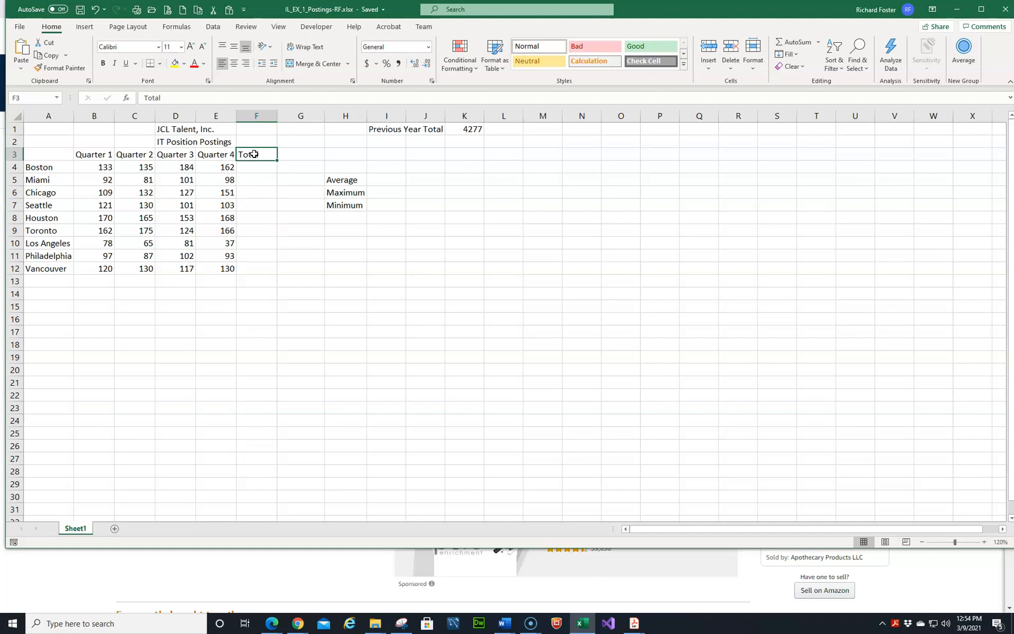
key("ctrl+c")
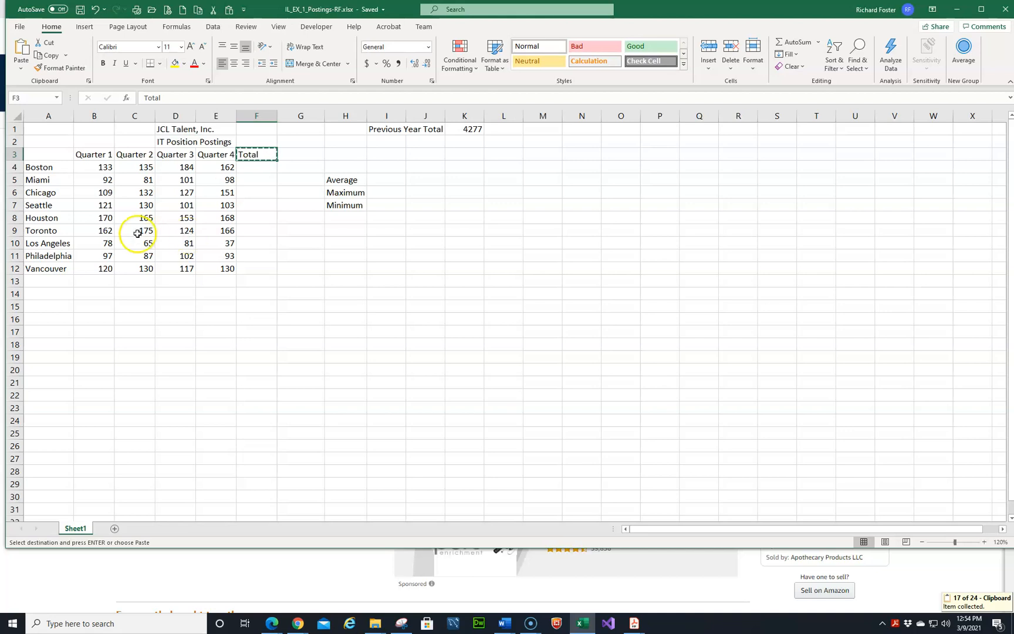
left_click(54, 281)
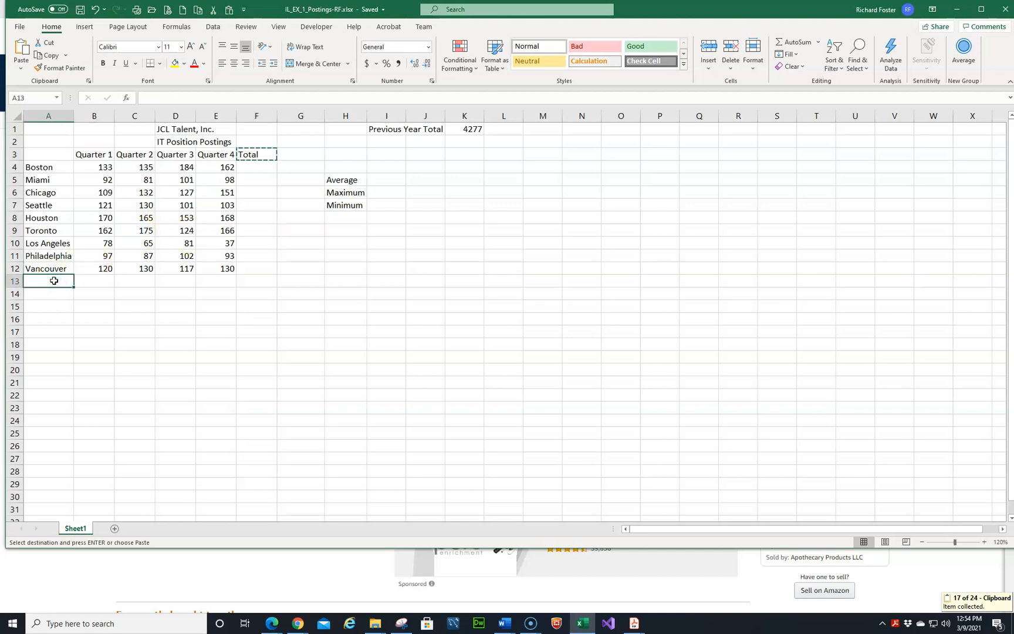
key("ctrl+v")
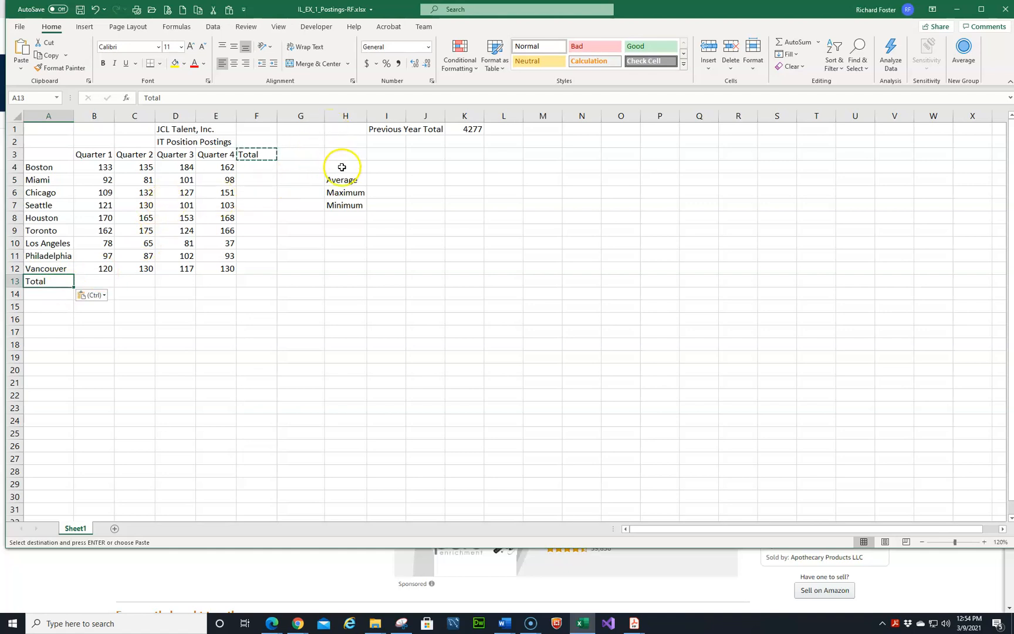
Try moving the Average, Maximum and Minimum labels from H5:H7 directly to A14:A16, and undo the move.
left_click_drag(344, 174, 345, 204)
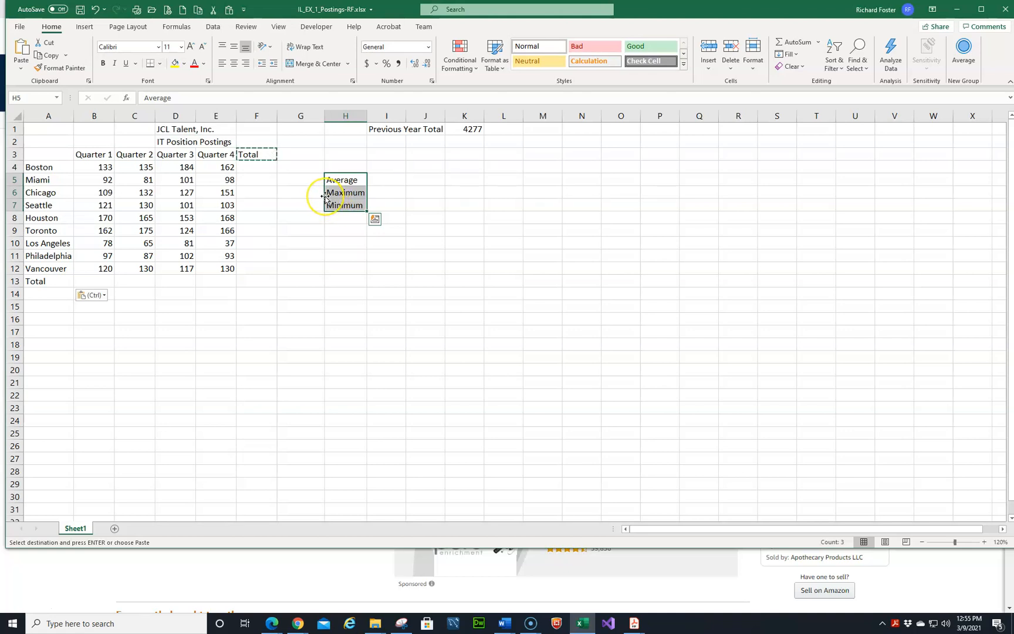
left_click_drag(325, 196, 60, 309)
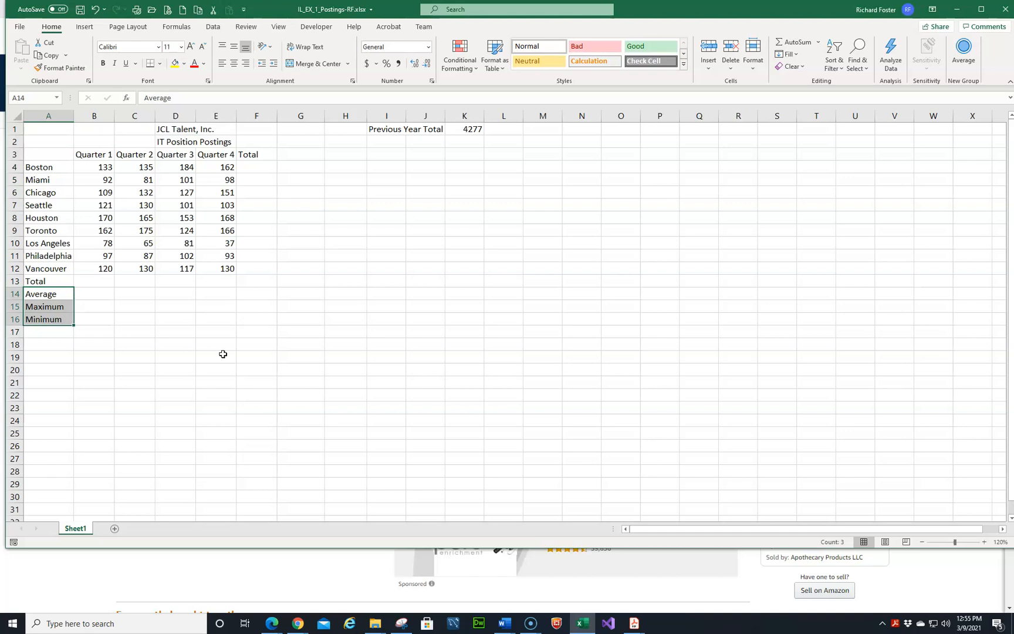
left_click(95, 9)
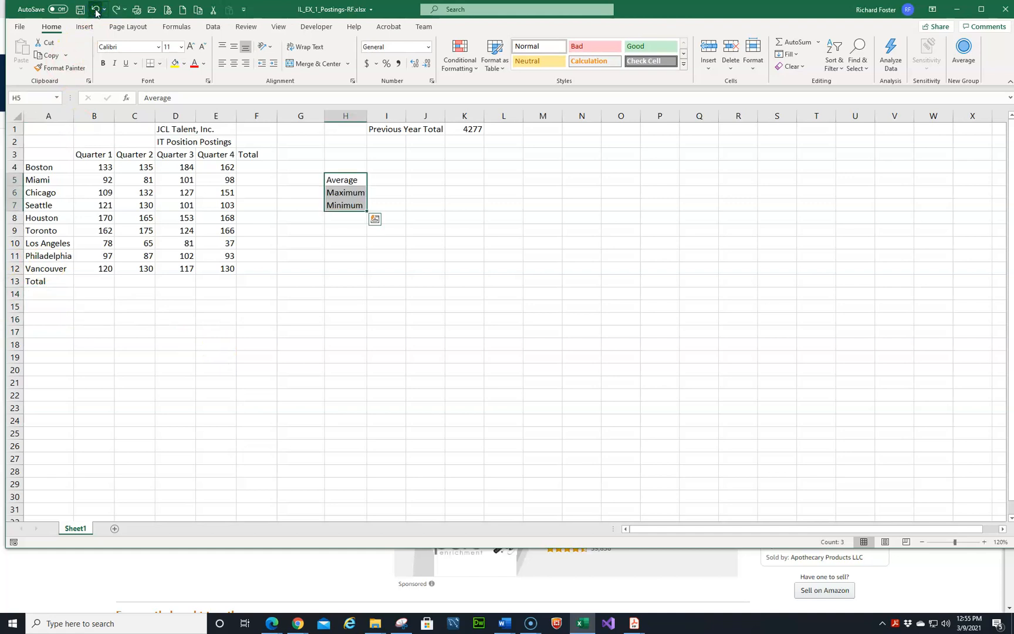
Cut the selected Average, Maximum and Minimum labels from H5:H7 and paste them into A14:A16.
key("ctrl+c")
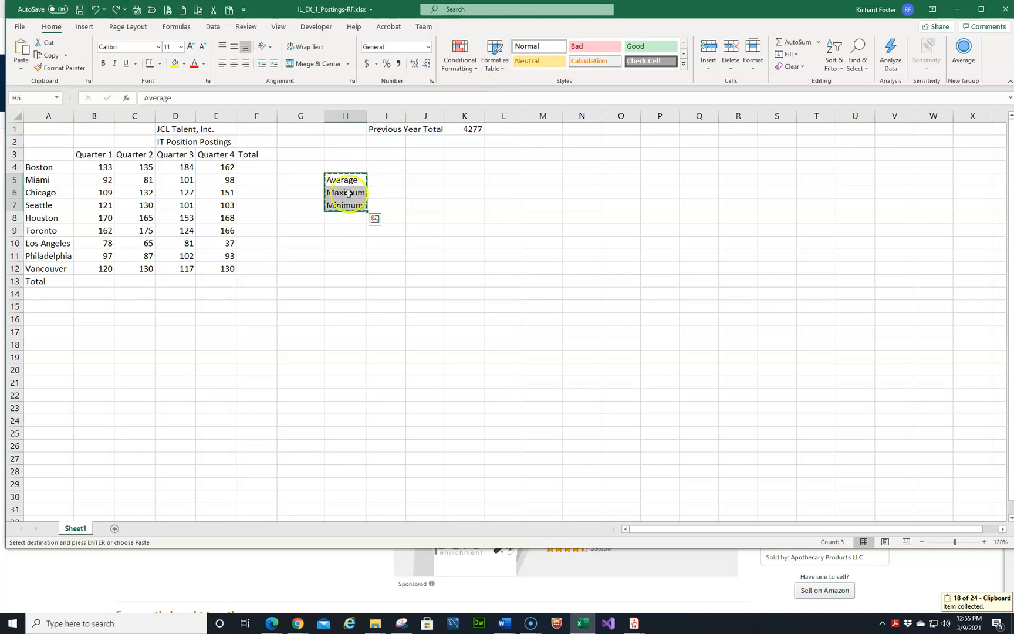
left_click(35, 295)
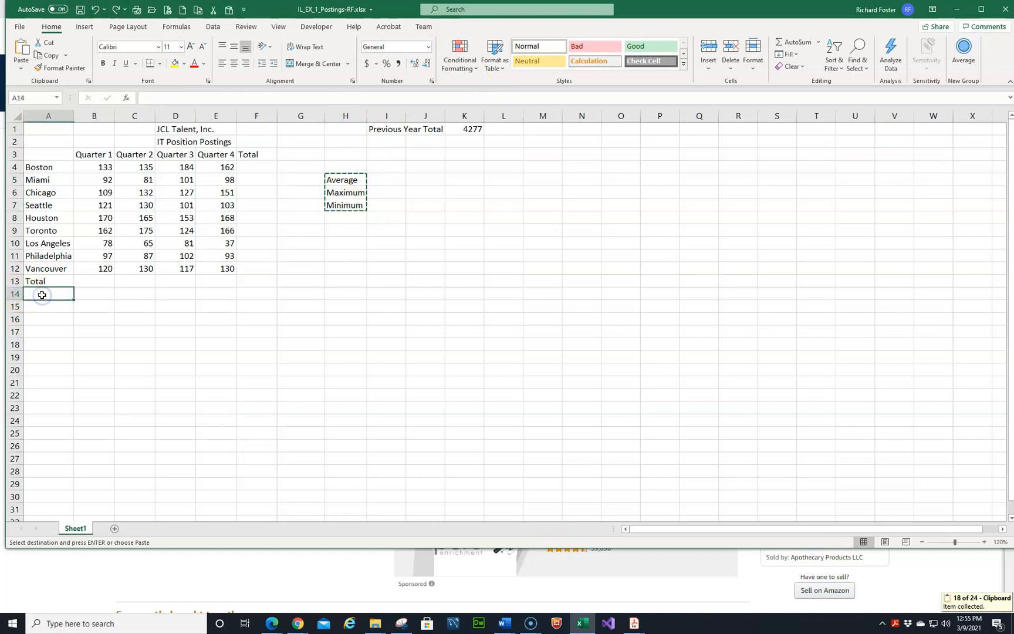
key("ctrl+v")
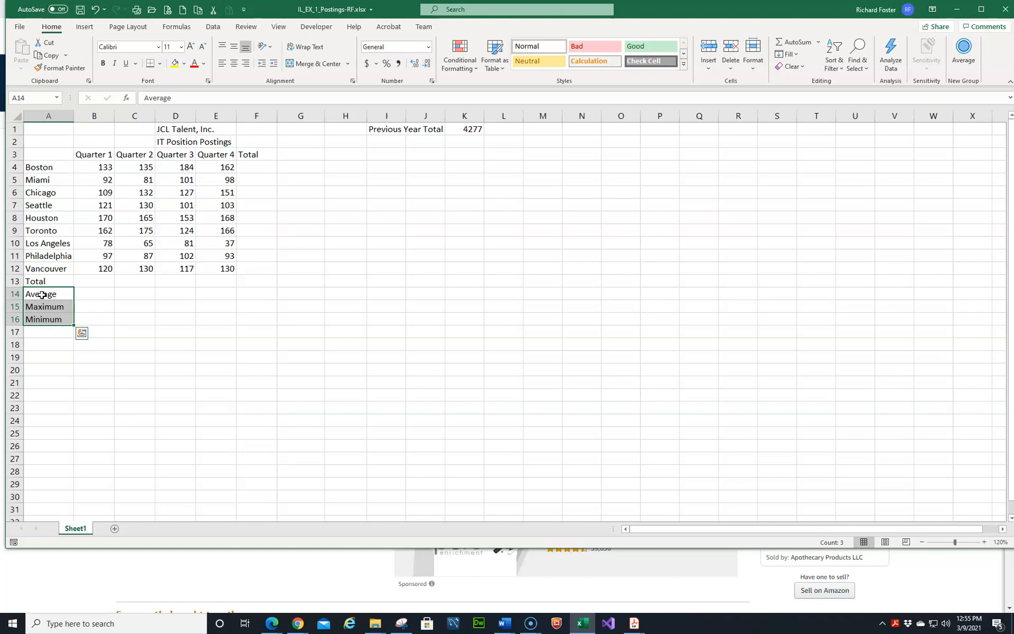
right_click(42, 295)
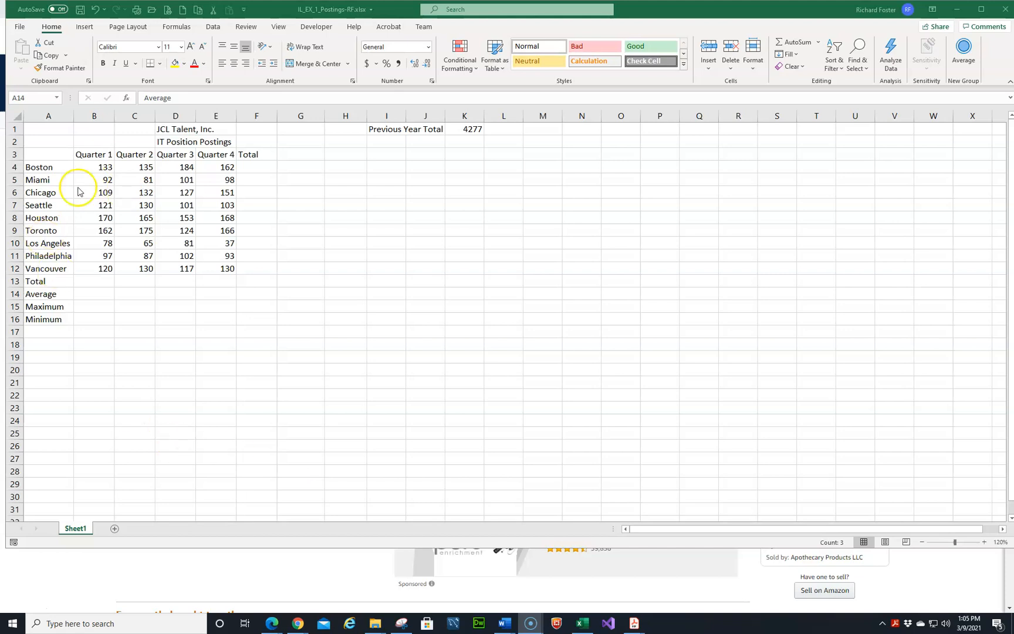
Enter the formula =B4+C4+D4+E4 in cell F4 to total Boston's four quarters.
left_click(38, 100)
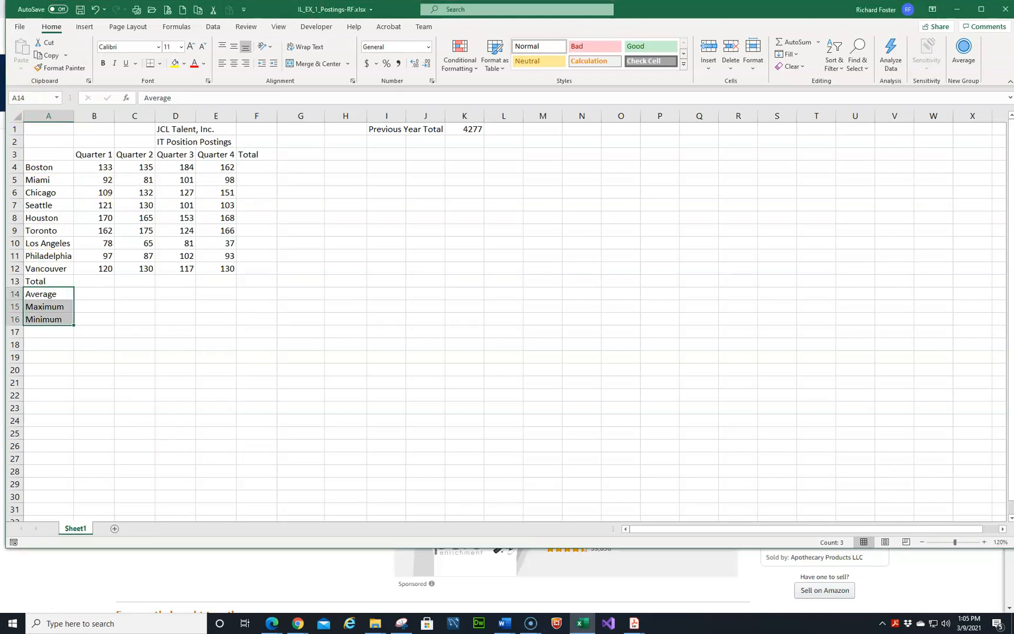
left_click(35, 98)
type("F4")
key("Return")
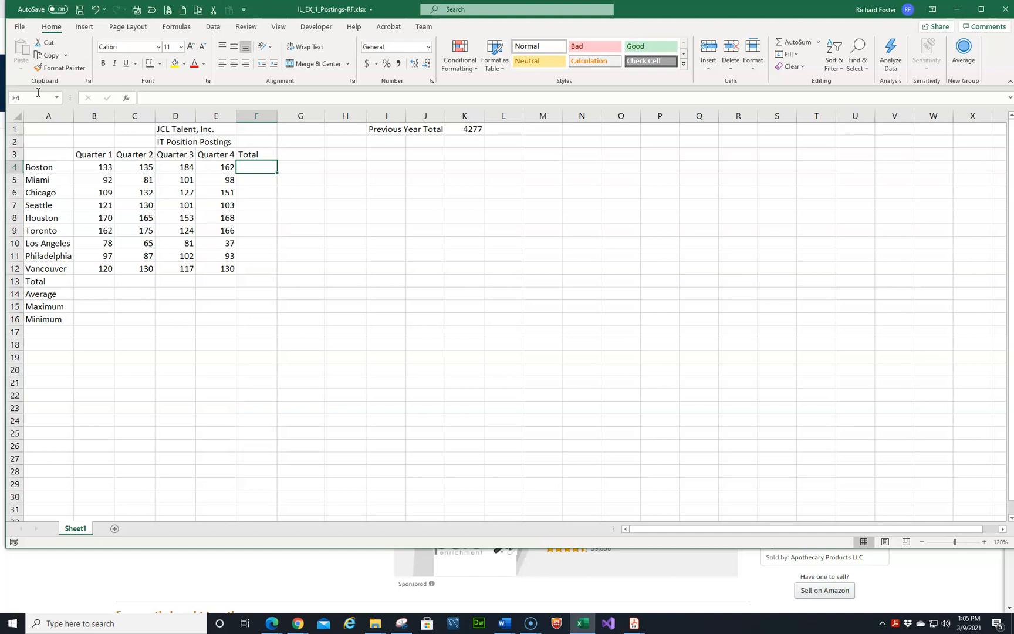
type("=")
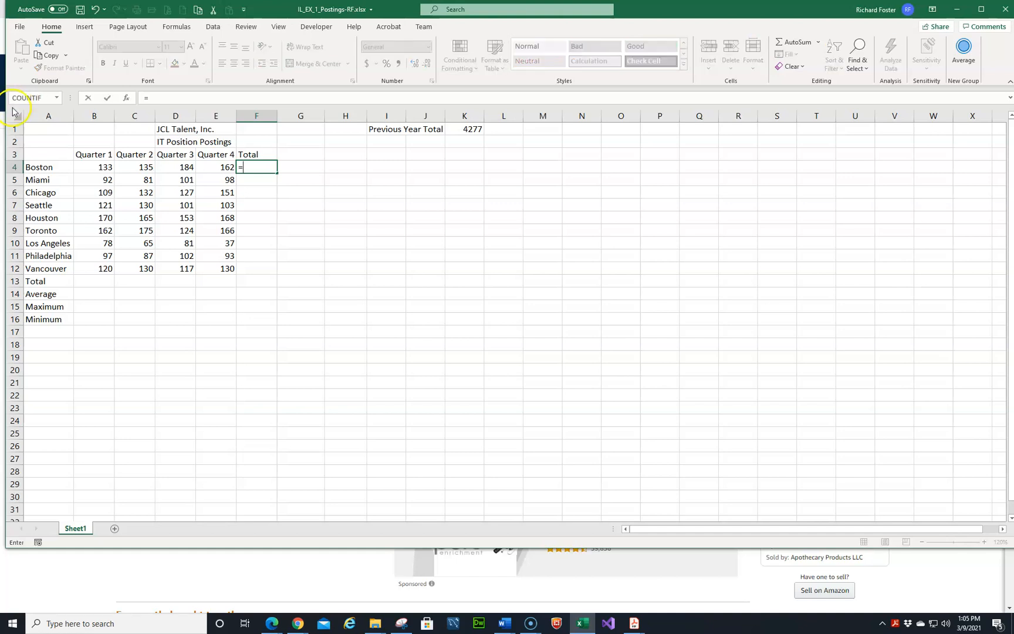
left_click(95, 165)
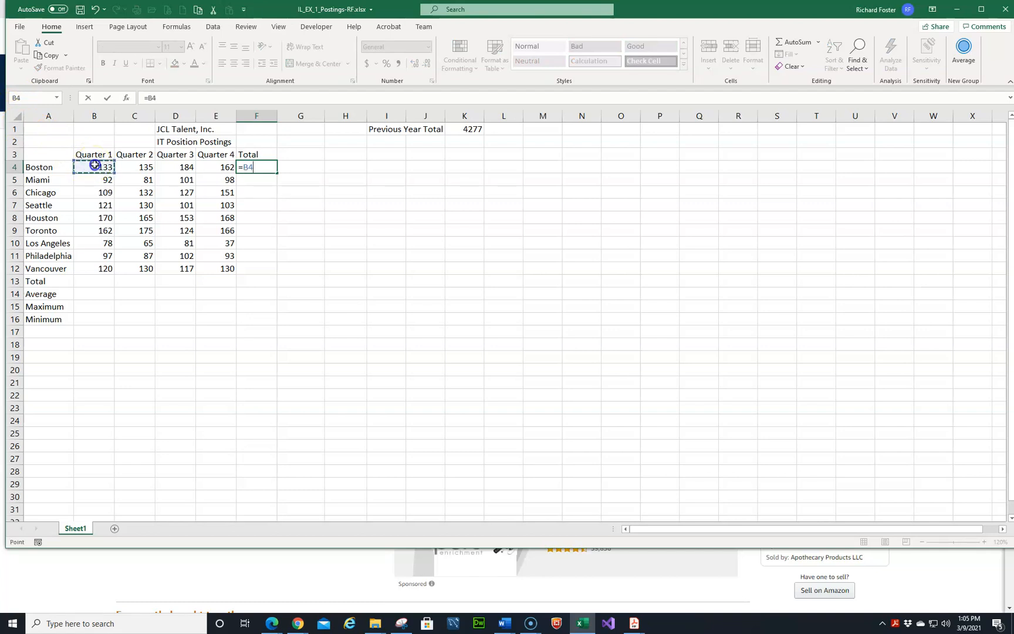
type("+")
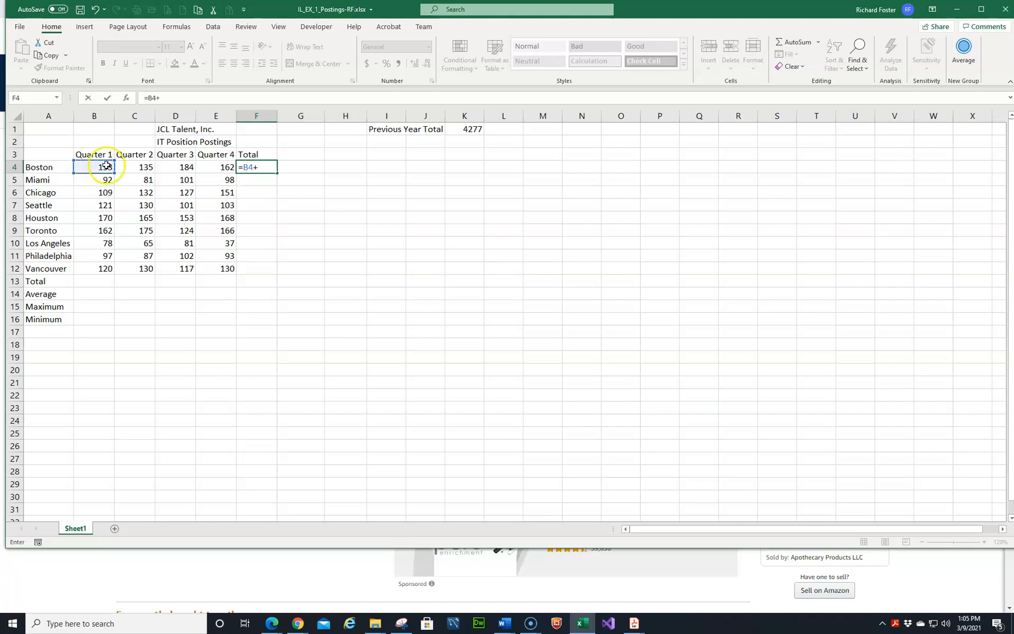
left_click(141, 167)
type("+")
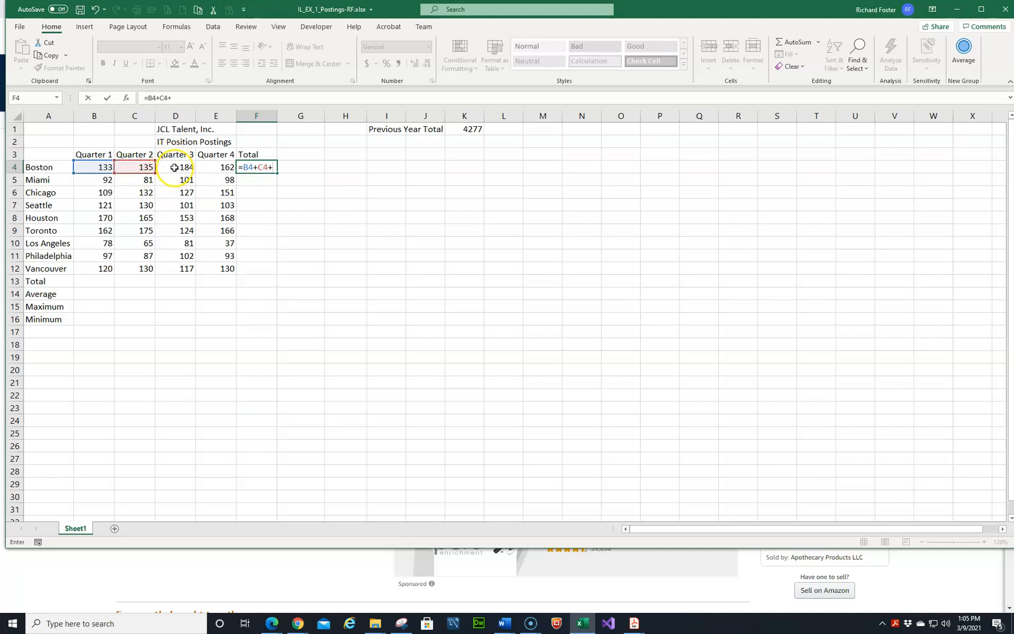
type("+")
key("BackSpace")
left_click(174, 168)
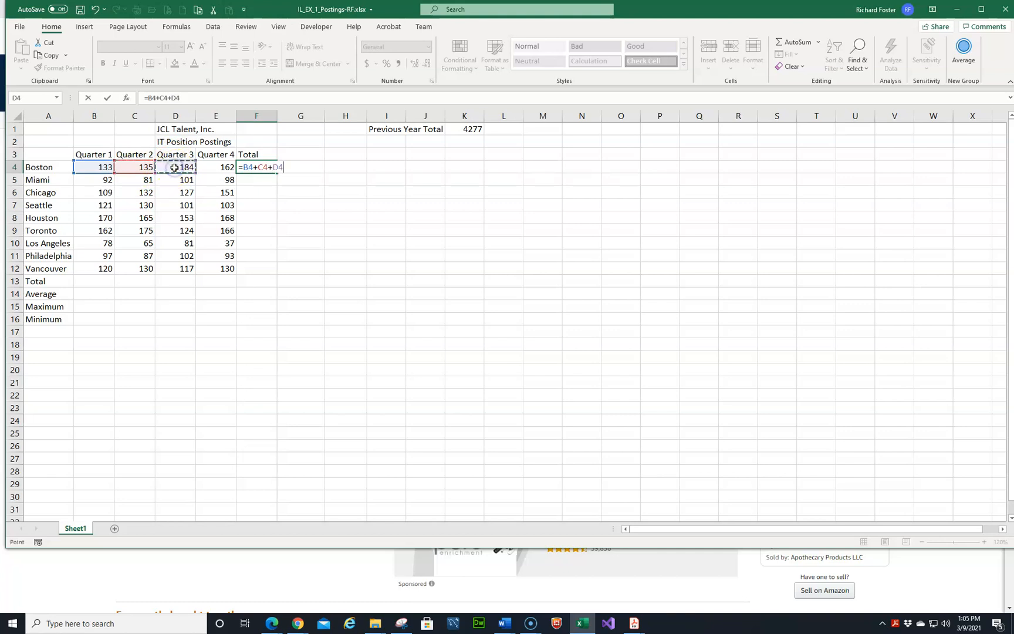
type("+")
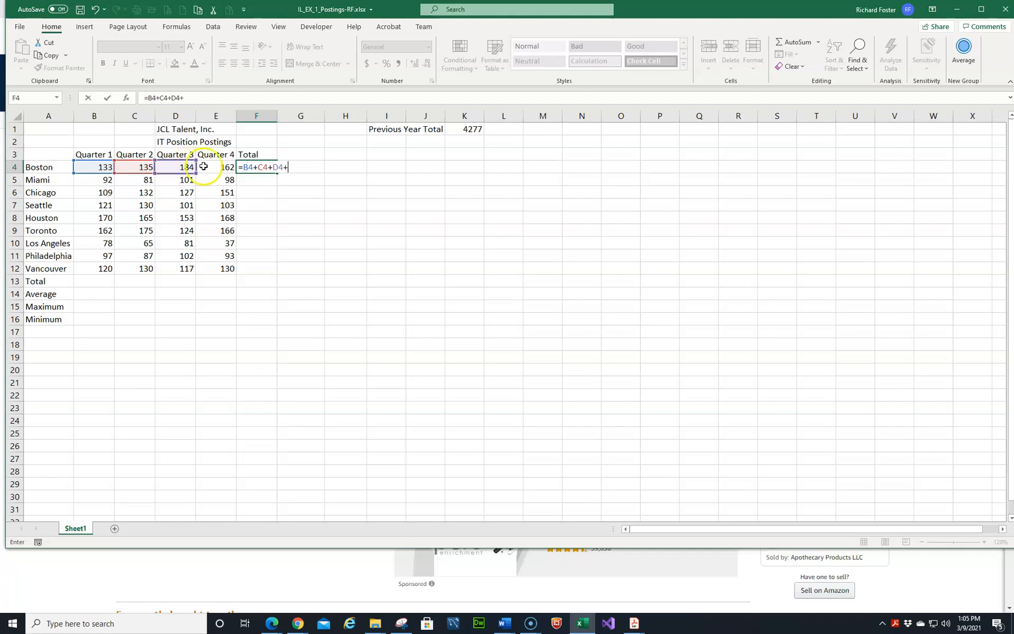
left_click(213, 167)
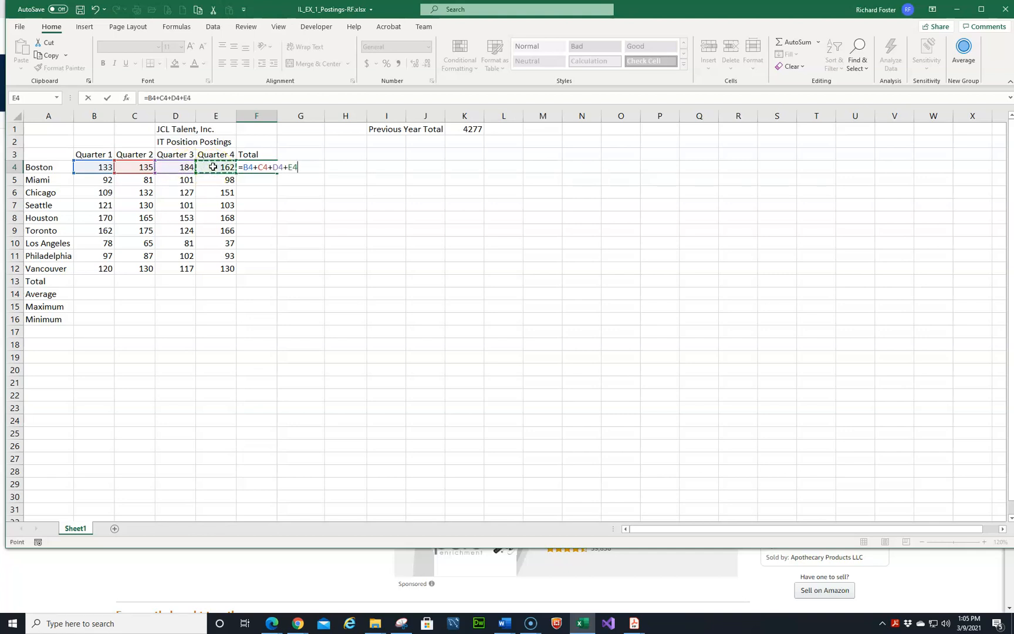
key("Return")
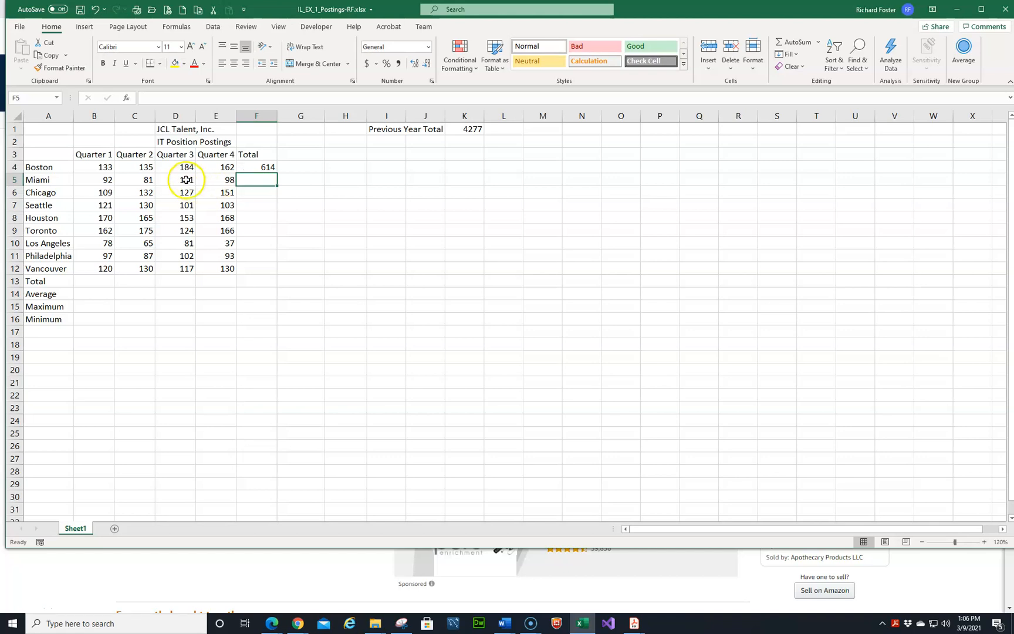
Total the Quarter 1 figures in cell B13 with the AutoSum formula =SUM(B4:B12).
left_click(106, 283)
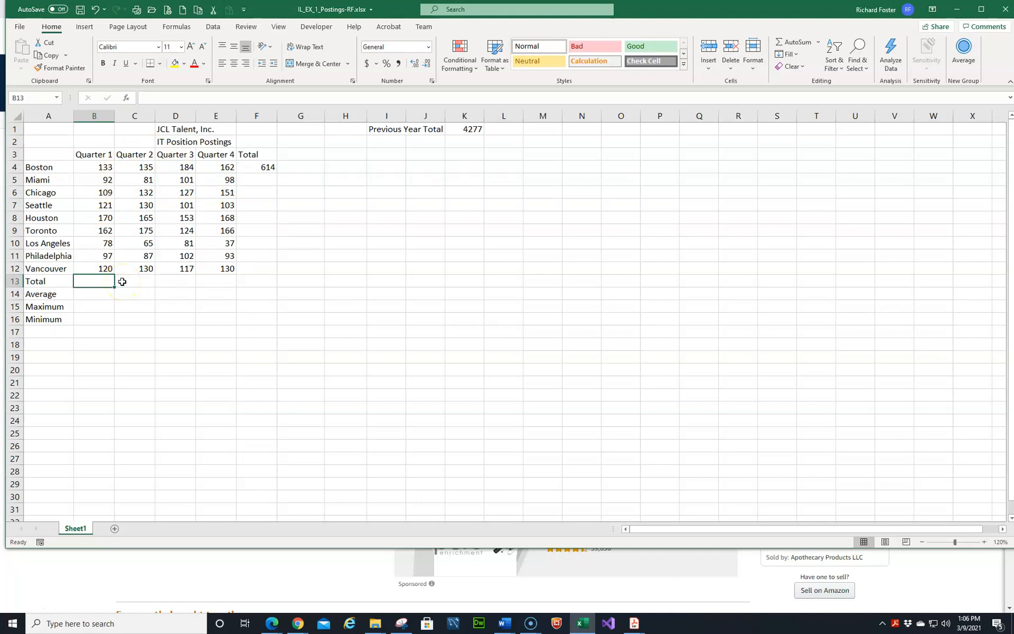
left_click(817, 42)
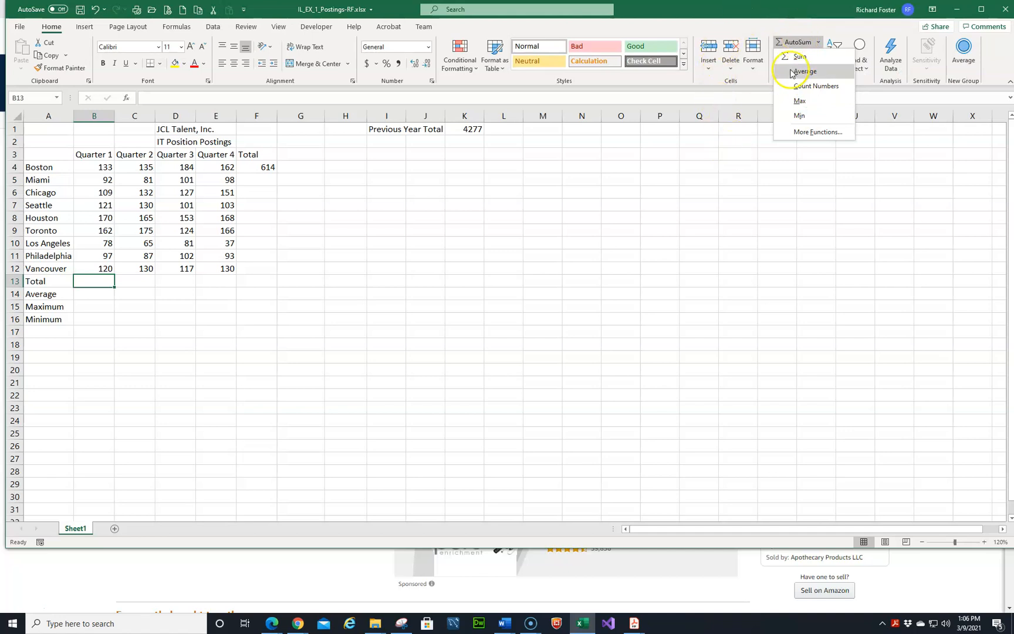
left_click(792, 45)
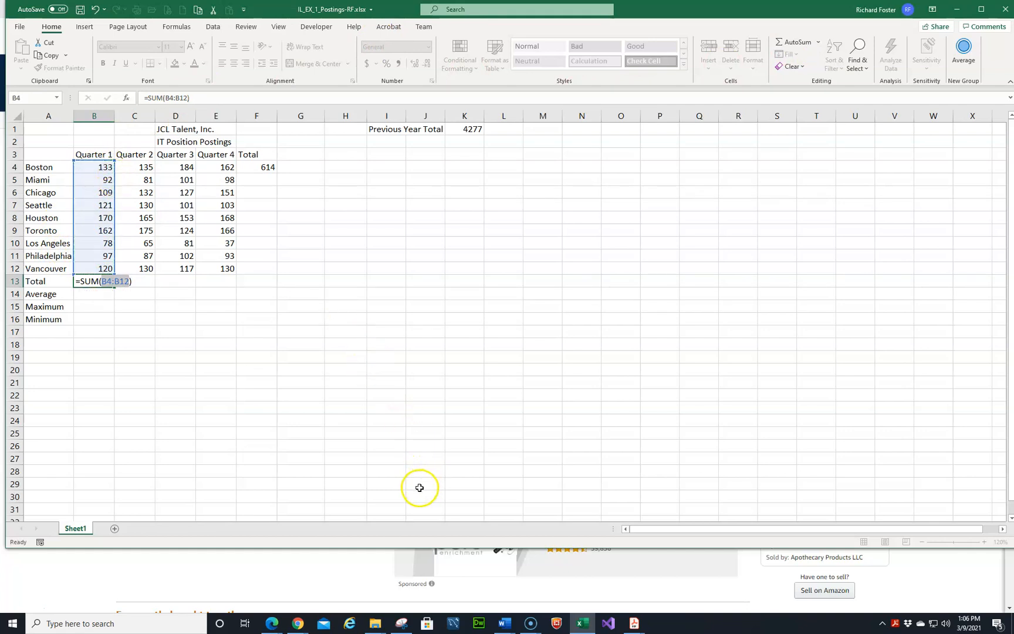
key("Return")
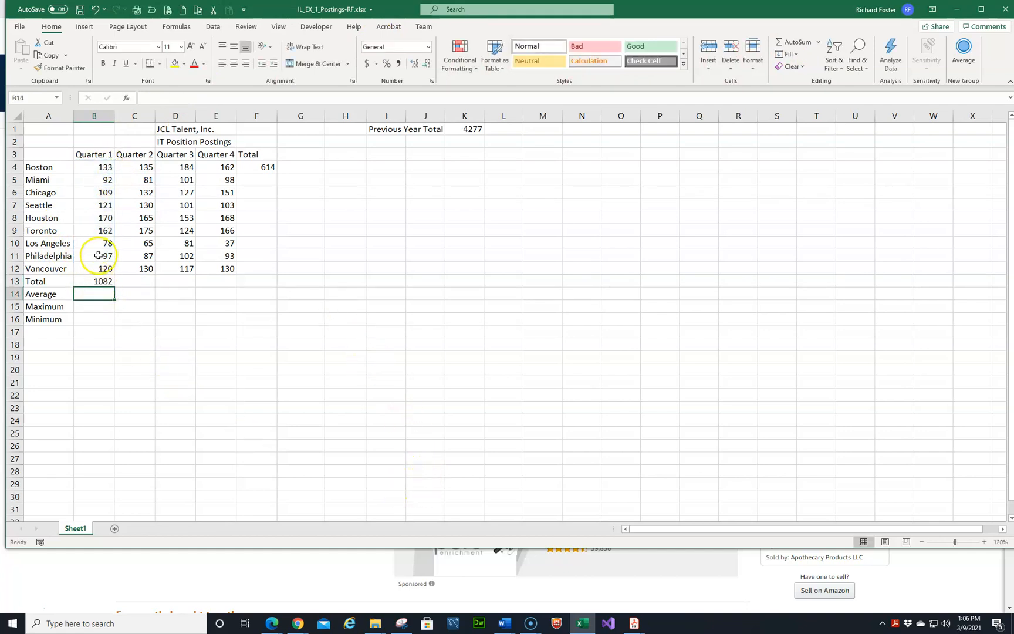
Clear Toronto's Quarter 1 figure in B9 and redo the AutoSum in B13, extending its range to B4:B12.
left_click(98, 231)
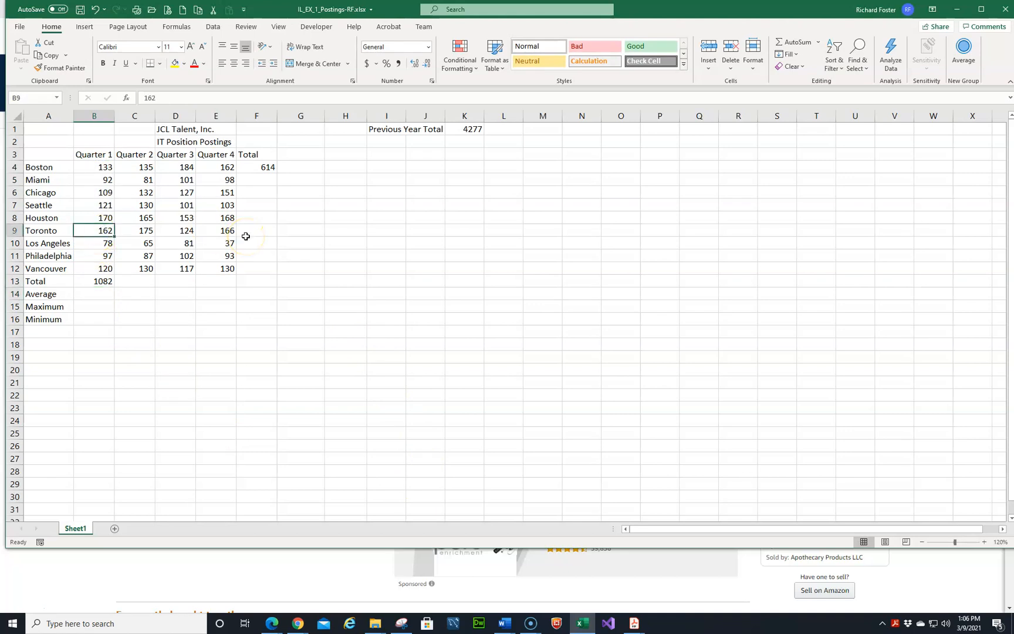
key("Delete")
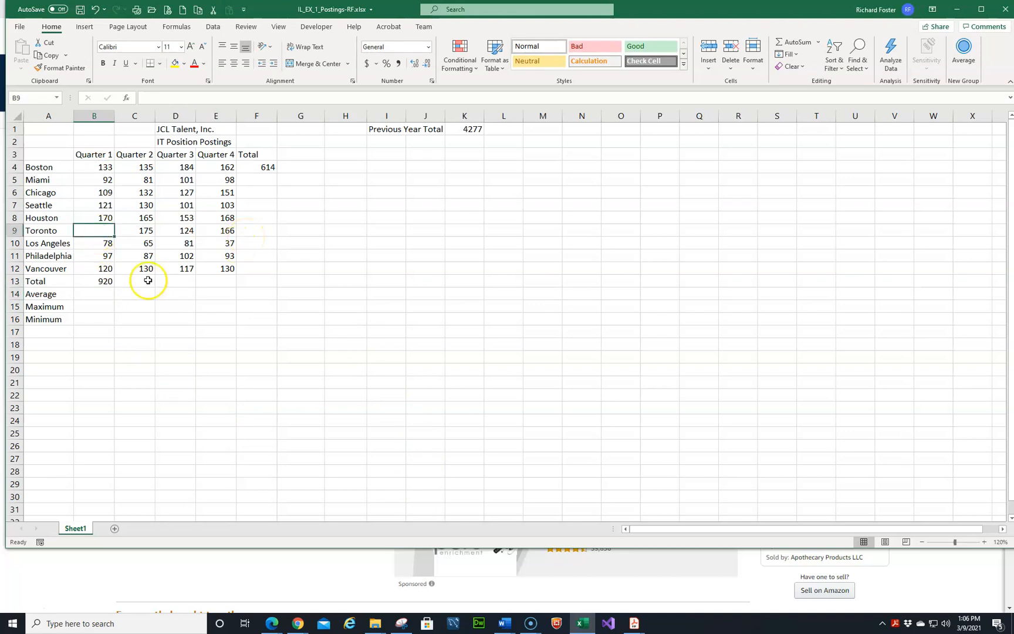
left_click(99, 283)
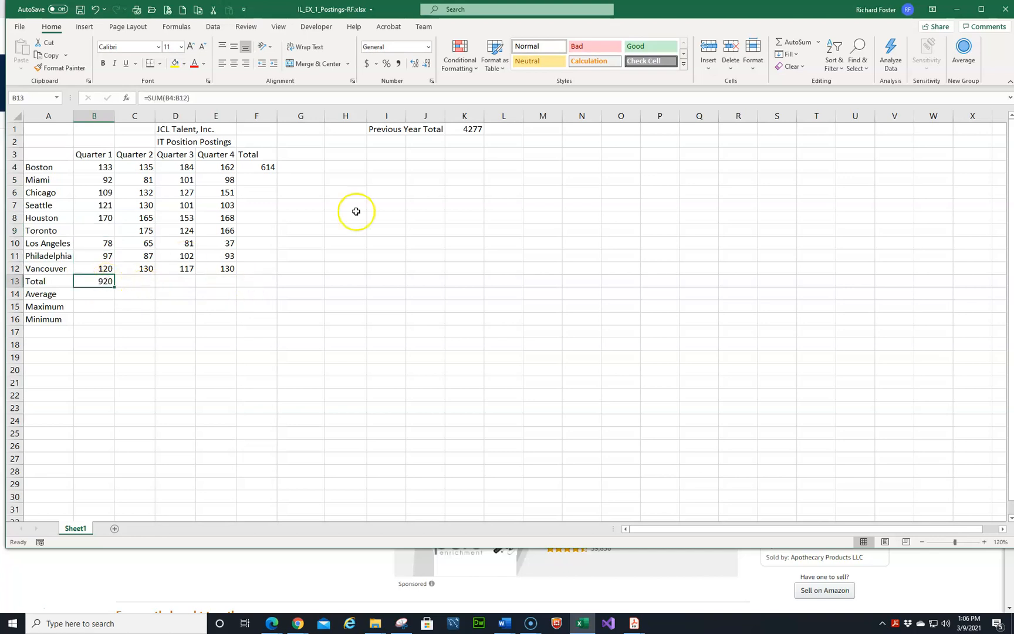
left_click(787, 42)
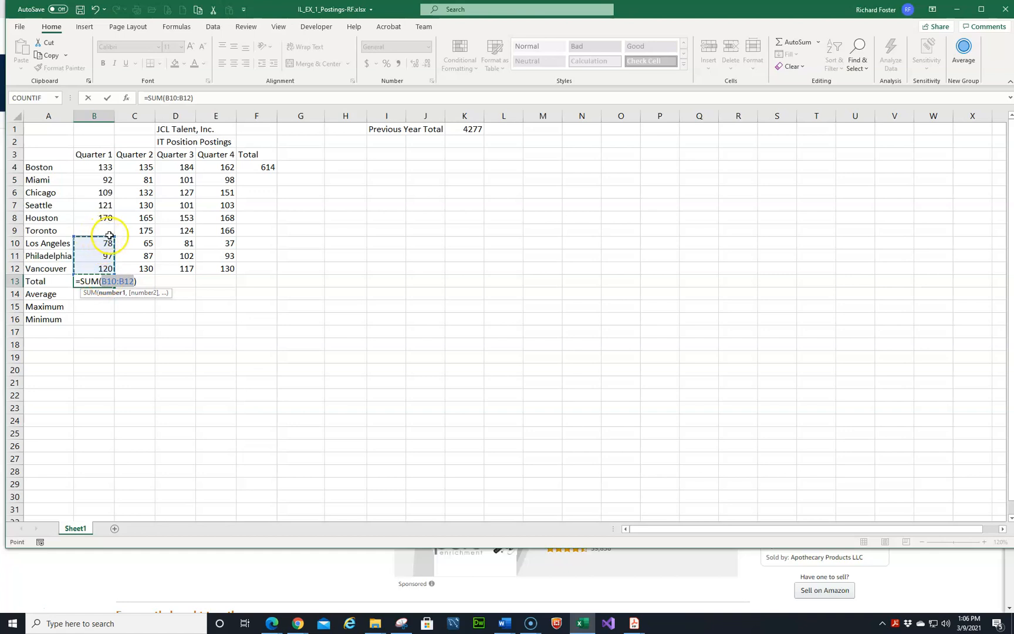
left_click_drag(115, 237, 111, 164)
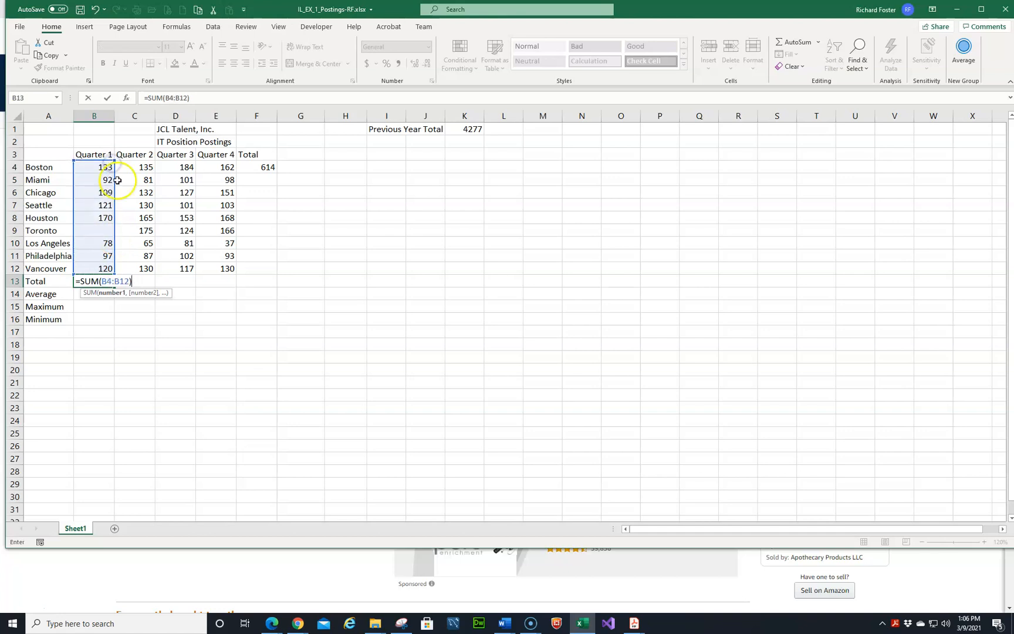
key("Return")
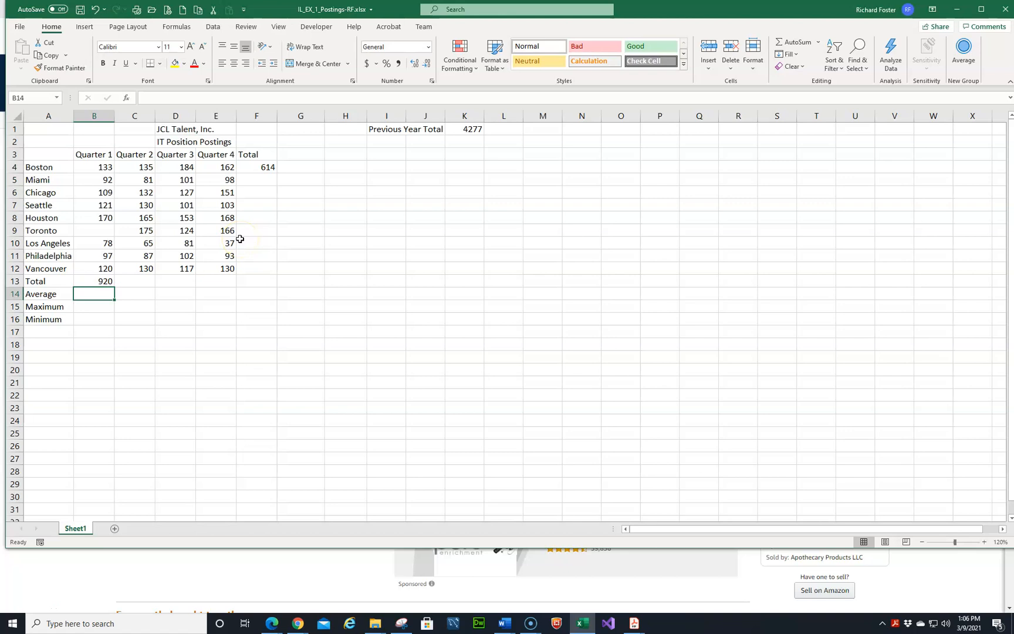
Undo the redone sum in B13 and the clearing of Toronto's Quarter 1 figure.
left_click(101, 231)
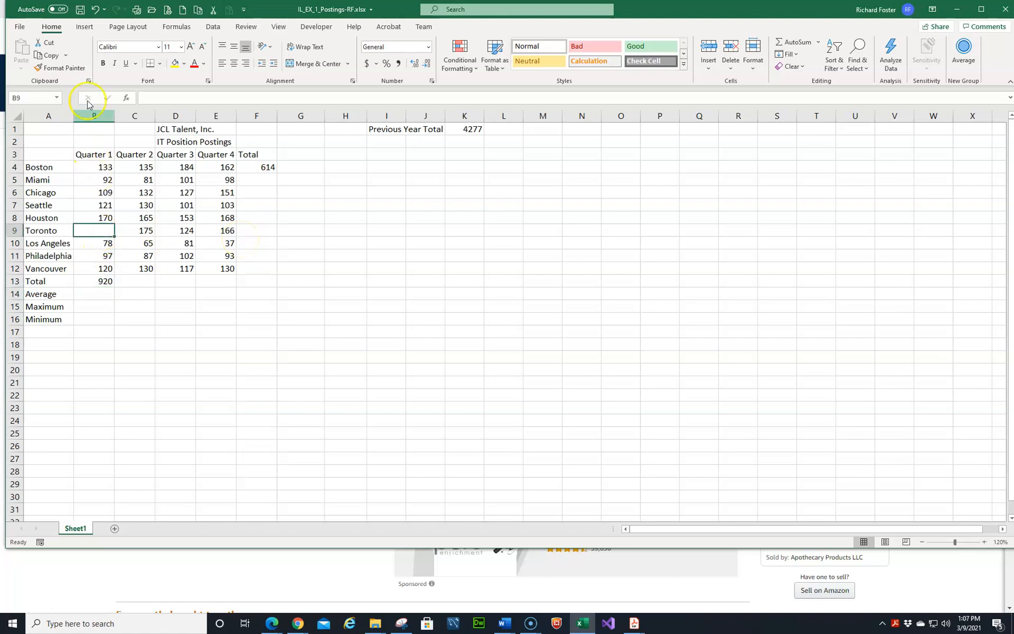
left_click(94, 10)
left_click(94, 10)
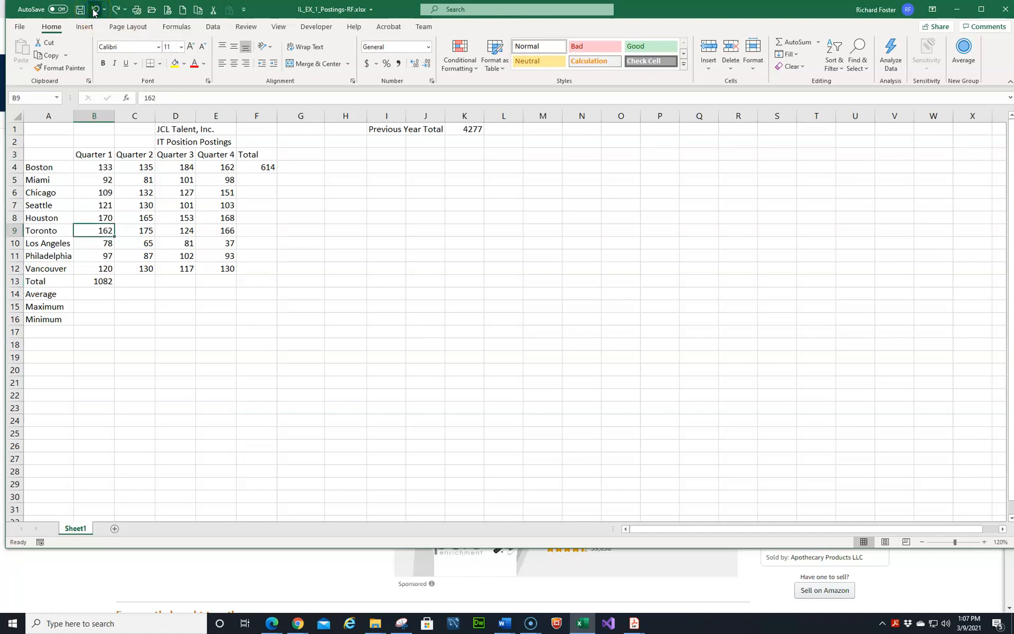
Save the workbook, and fill the Quarter 1 total formula from B13 across to E13, checking the copied formulas.
left_click(101, 283)
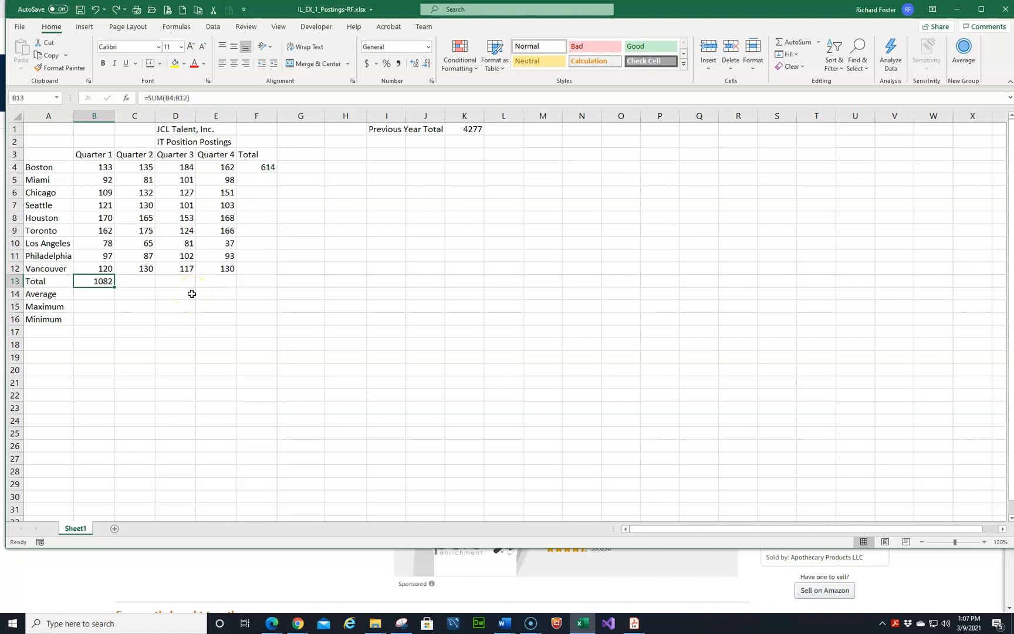
key("ctrl+s")
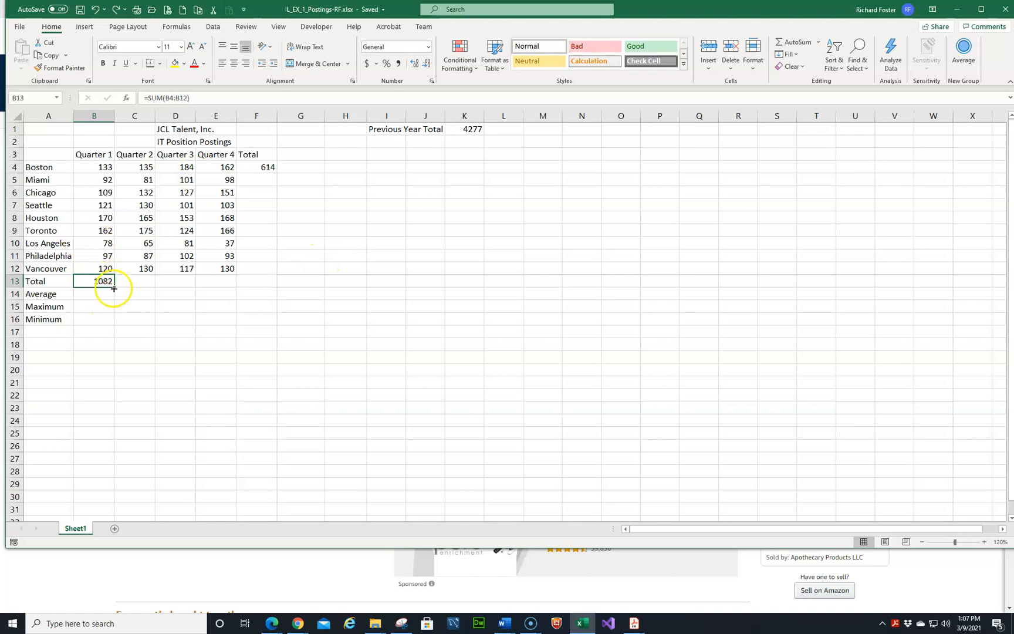
left_click_drag(116, 285, 224, 280)
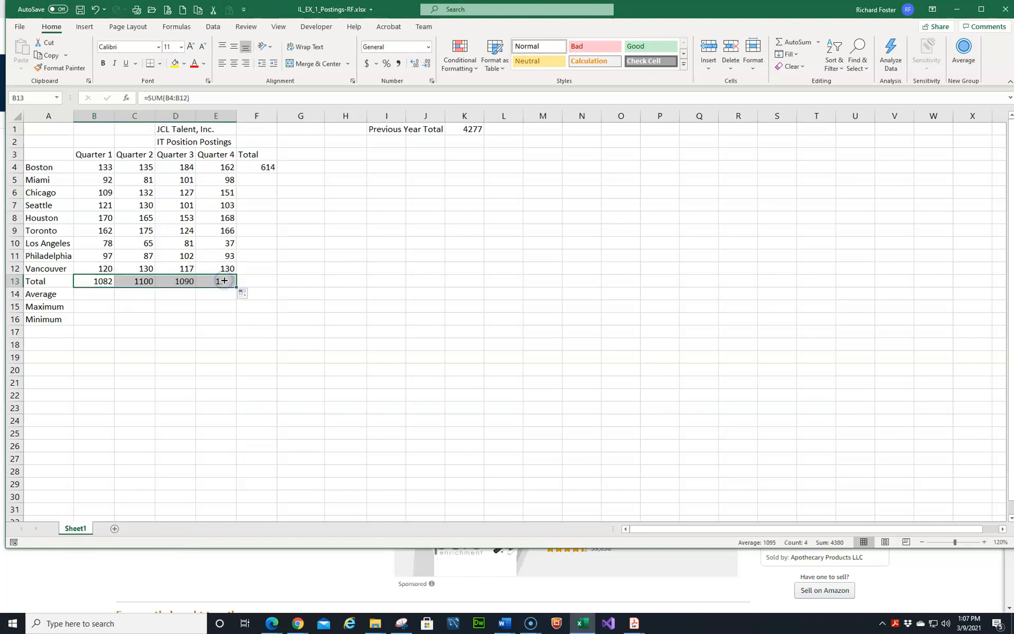
left_click(217, 283)
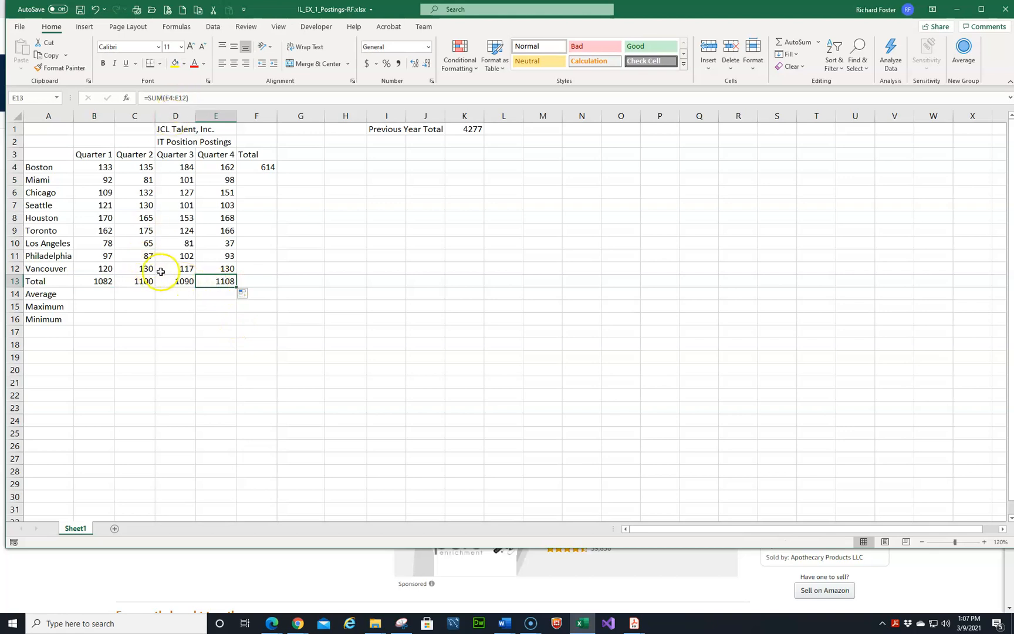
left_click(178, 281)
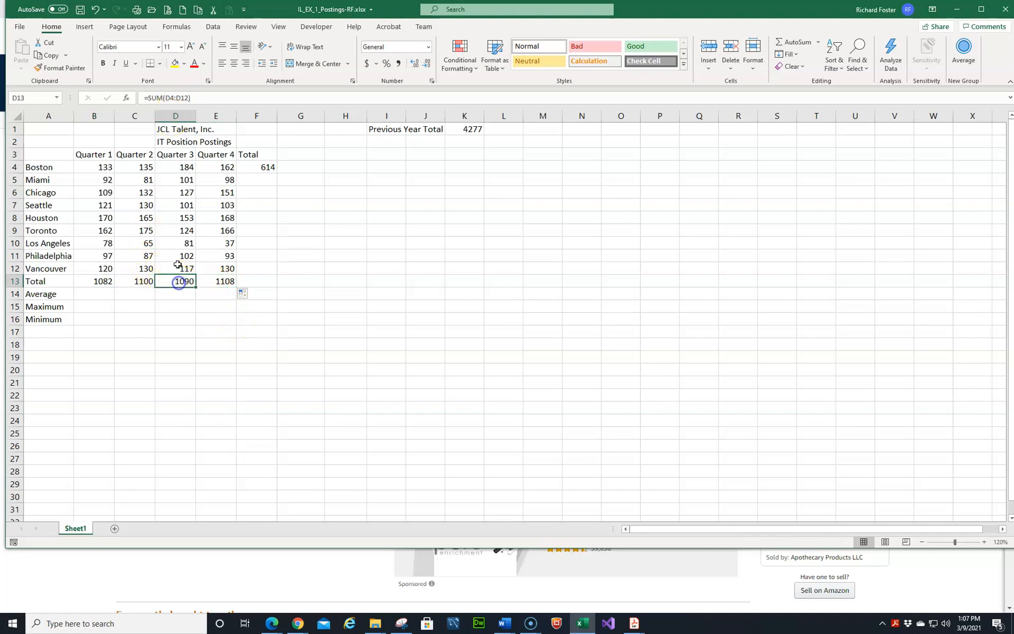
left_click(136, 281)
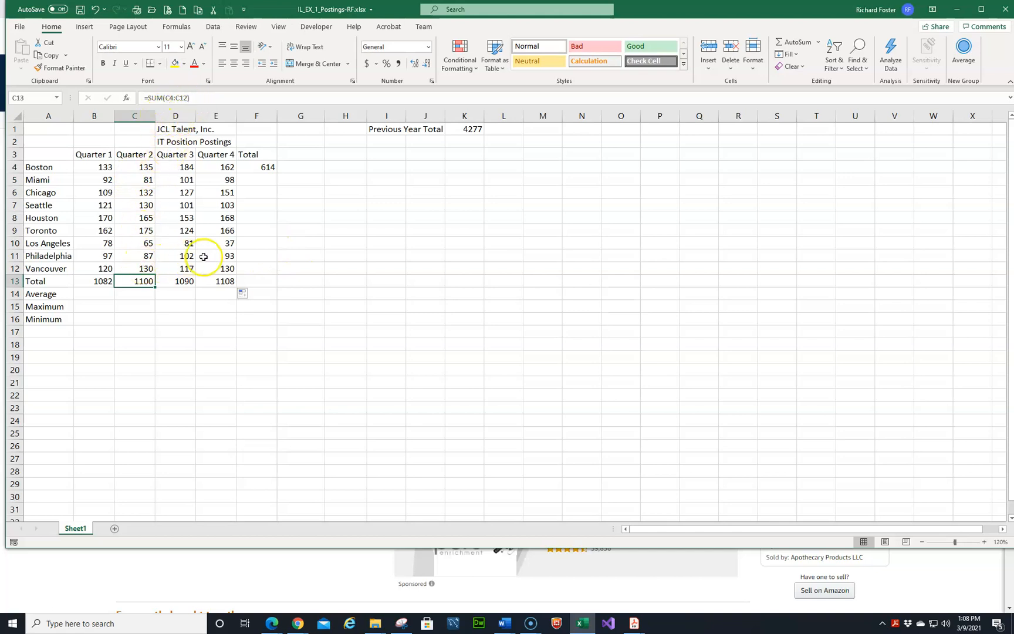
Copy Boston's total formula from F4 into F5:F12 for the remaining cities and check the pasted formulas.
left_click(264, 271)
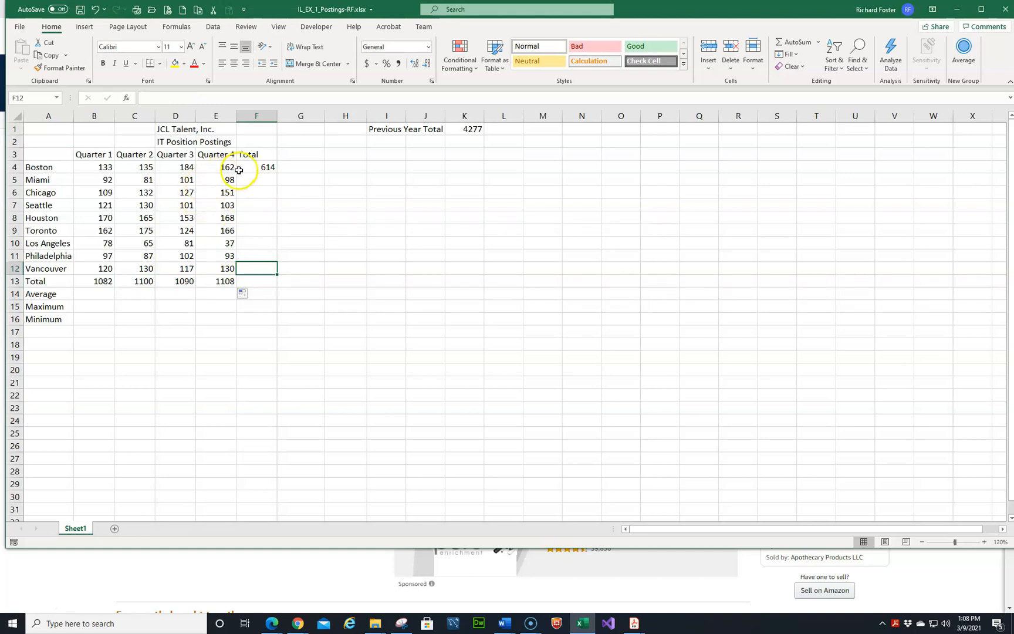
left_click(266, 166)
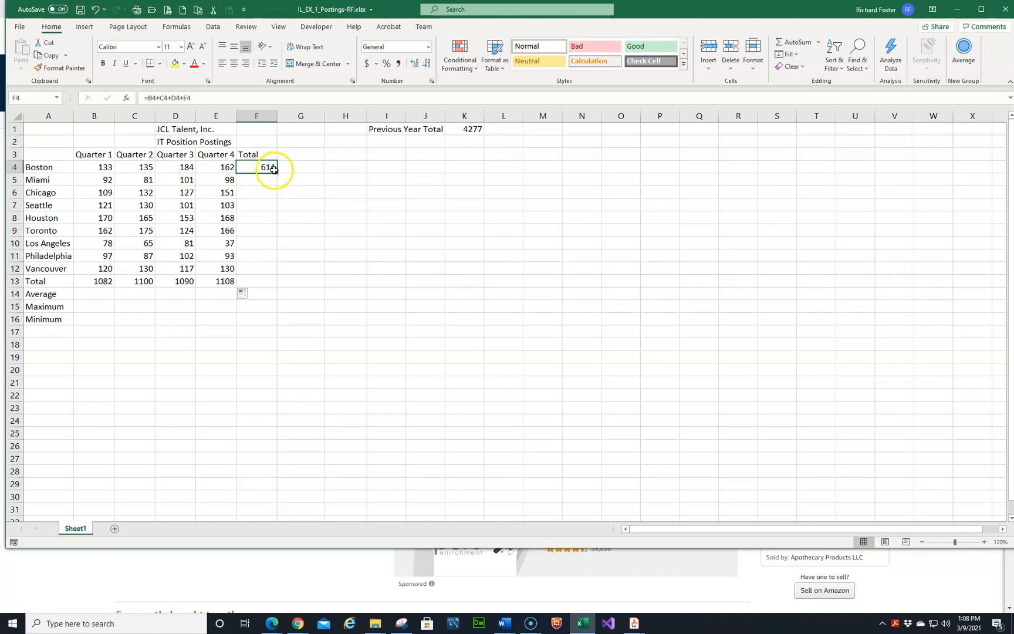
left_click(268, 167)
key("ctrl+c")
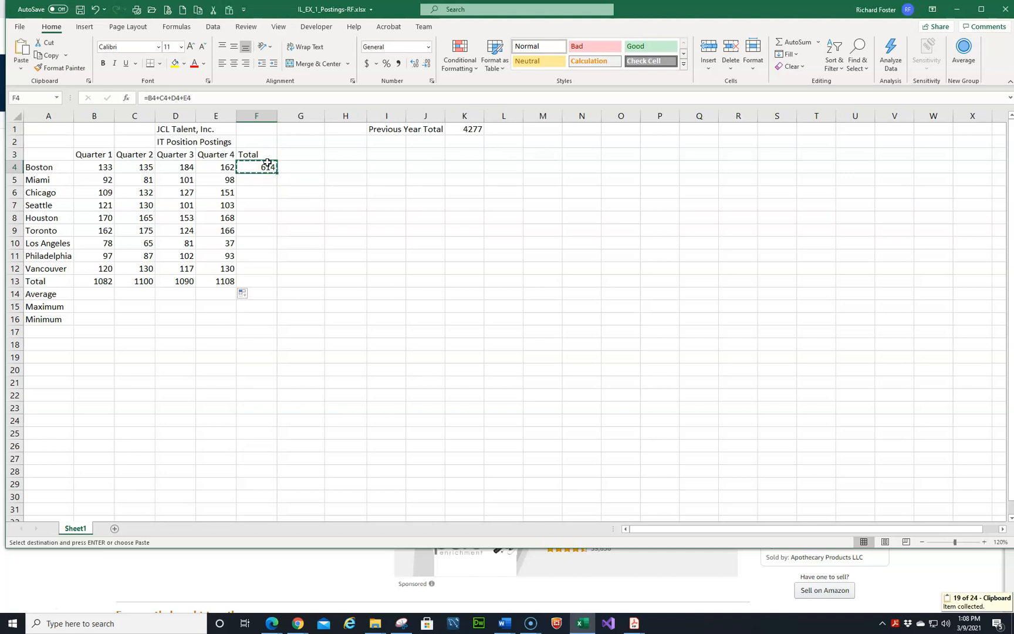
left_click_drag(266, 183, 266, 266)
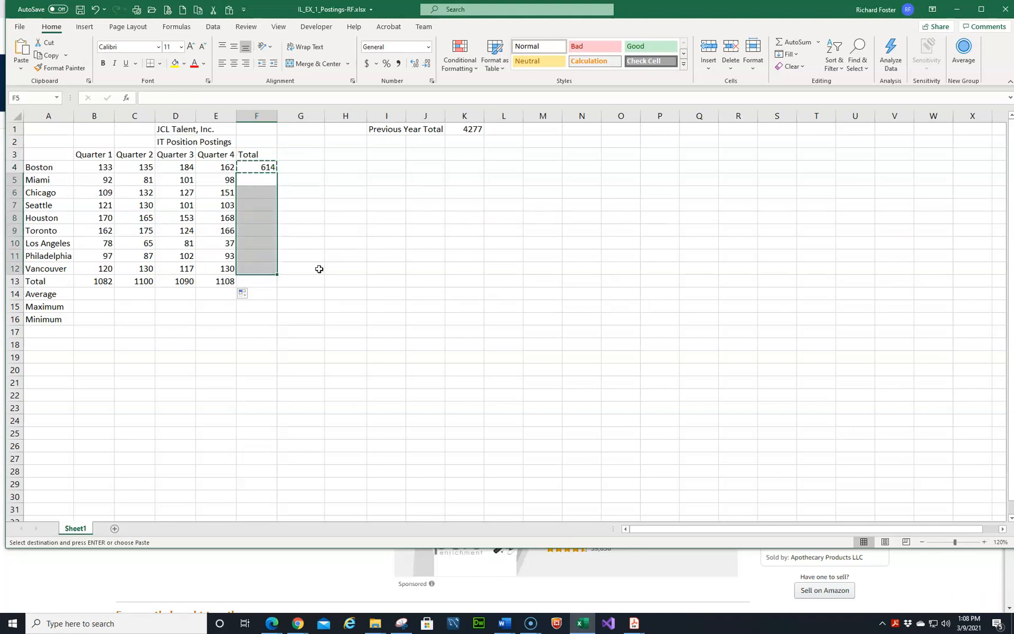
key("ctrl+v")
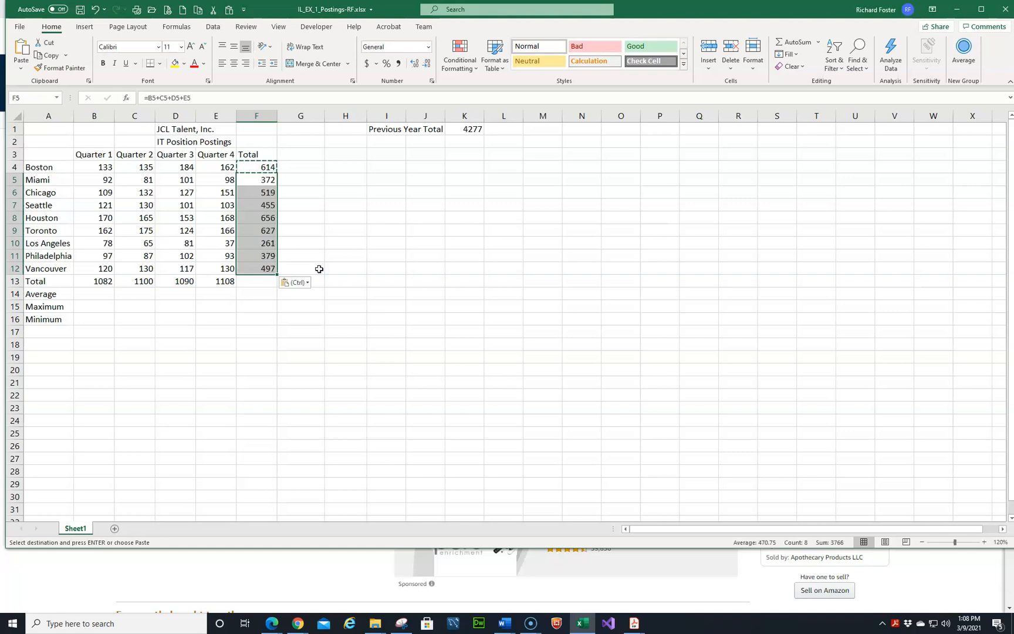
left_click(260, 183)
left_click(262, 193)
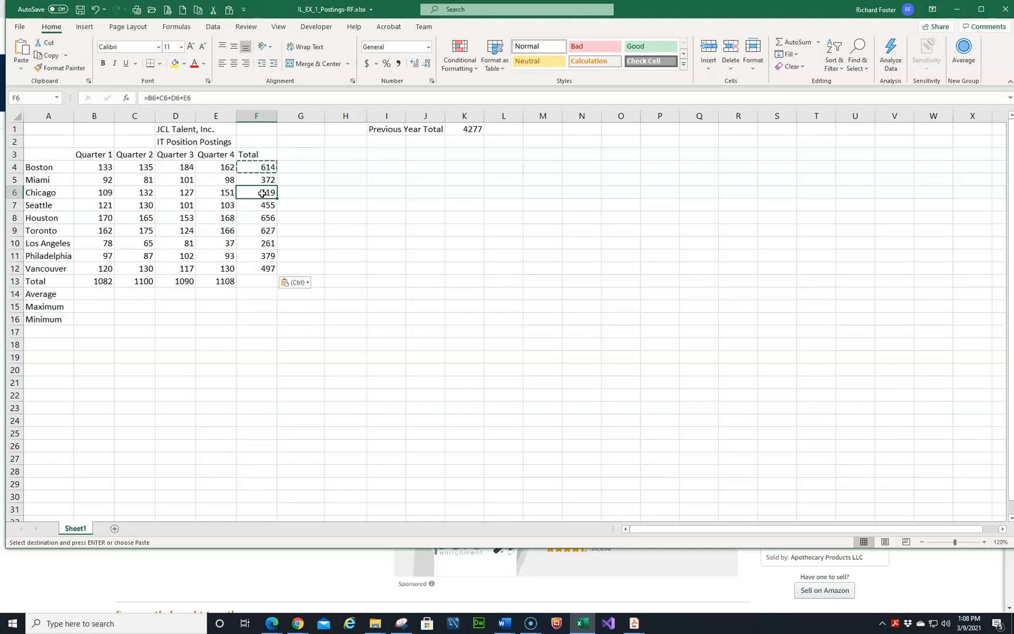
left_click(217, 116)
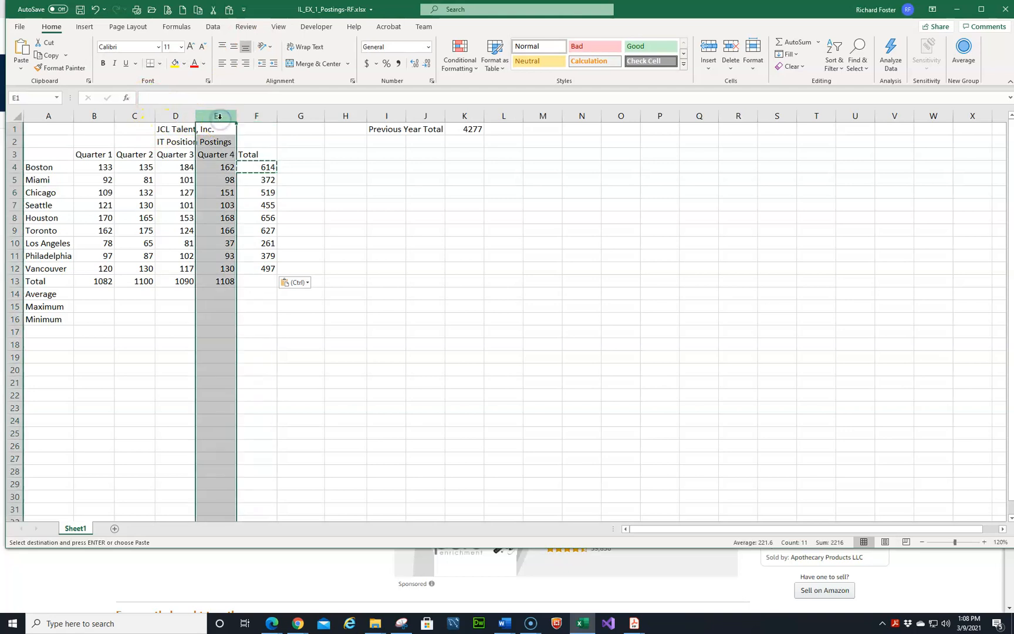
Try inserting a blank column before Quarter 4 and entering 50 for Boston in E4, and undo both changes.
right_click(218, 117)
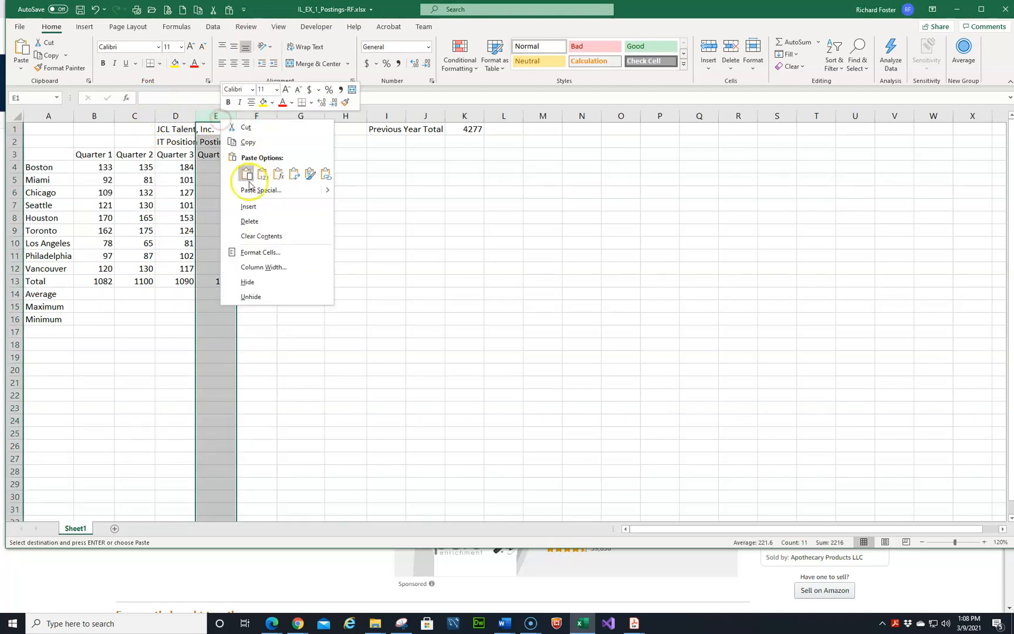
left_click(251, 206)
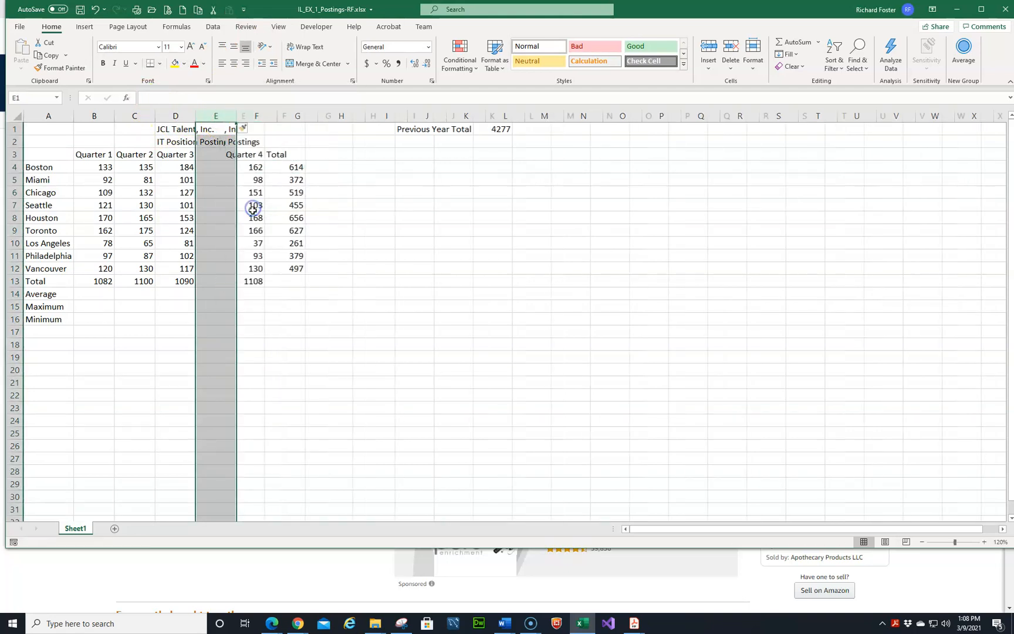
left_click(218, 166)
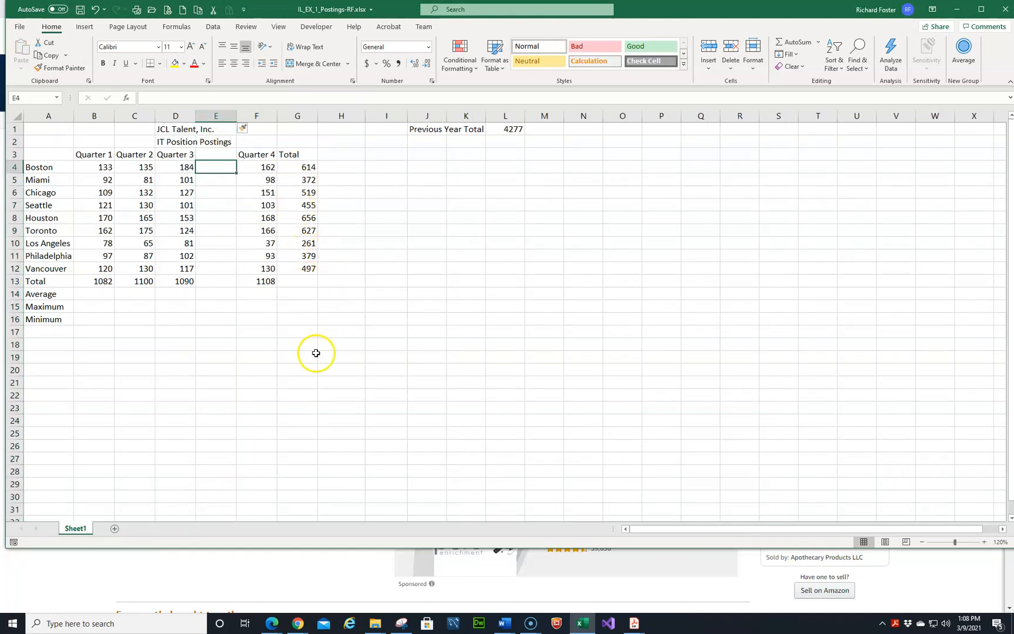
type("50")
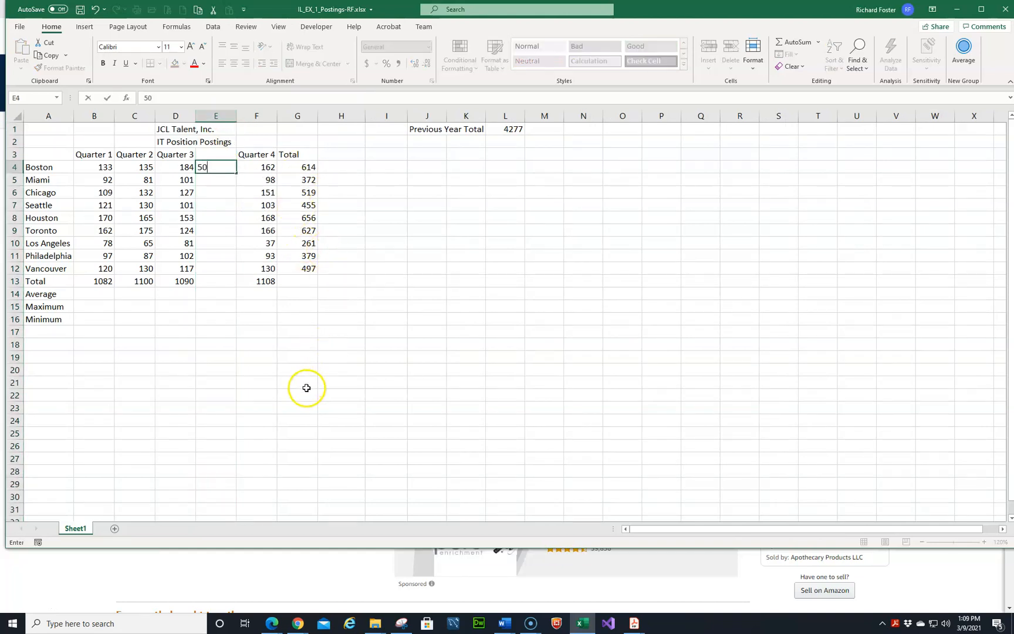
key("Return")
key("Up")
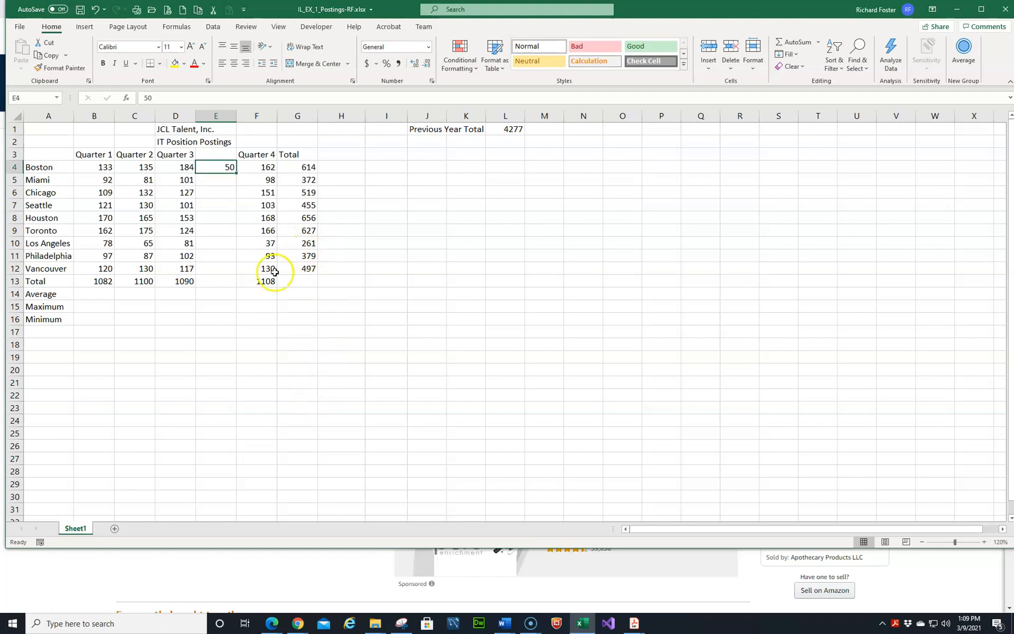
left_click(94, 13)
left_click(94, 12)
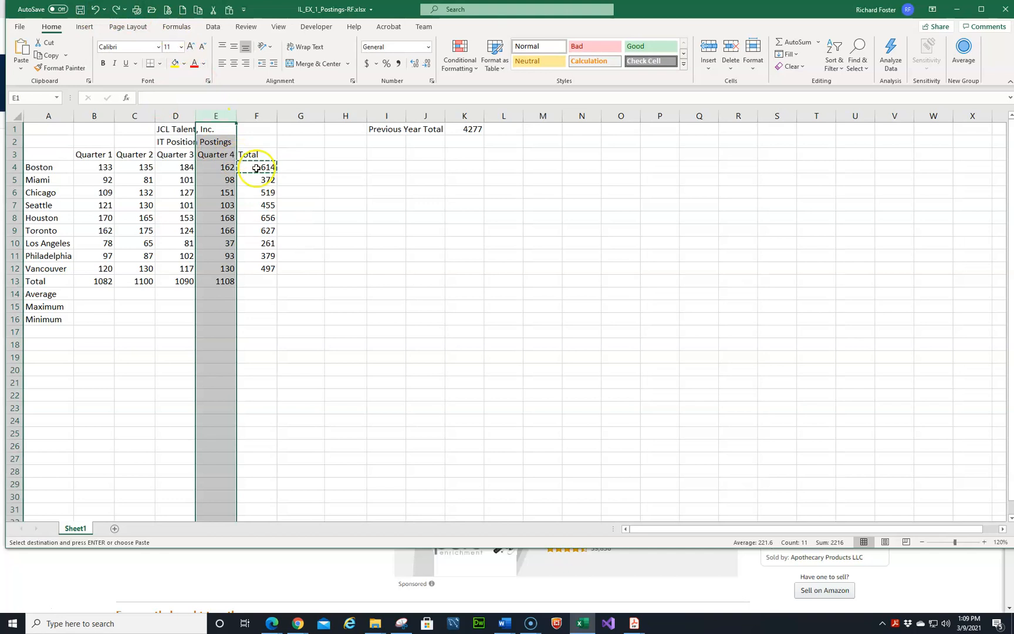
Replace Boston's total formula in F4 with an AutoSum of B4:E4.
left_click(256, 169)
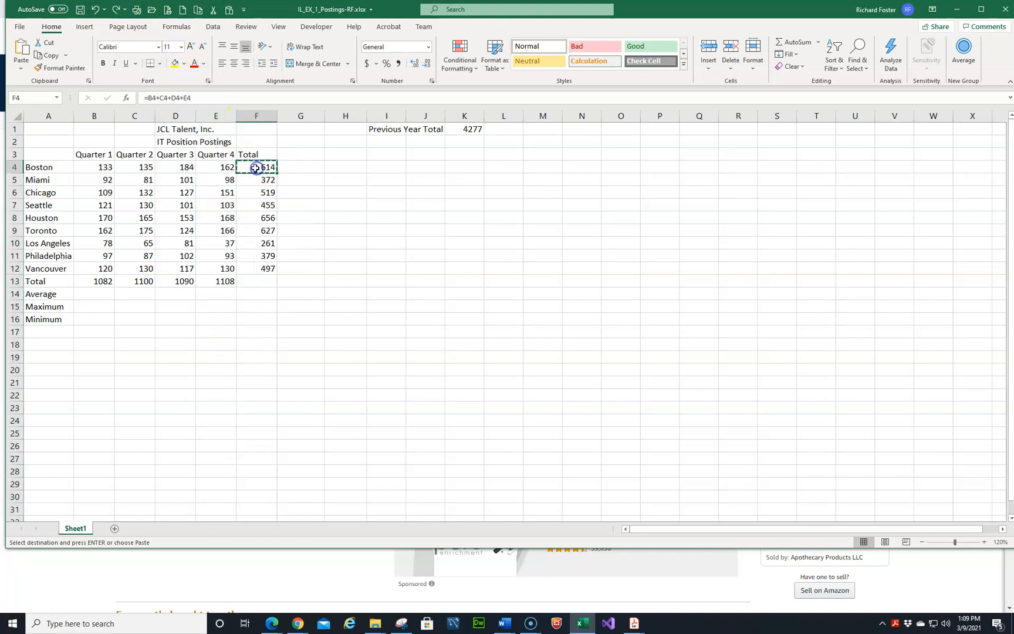
left_click(796, 42)
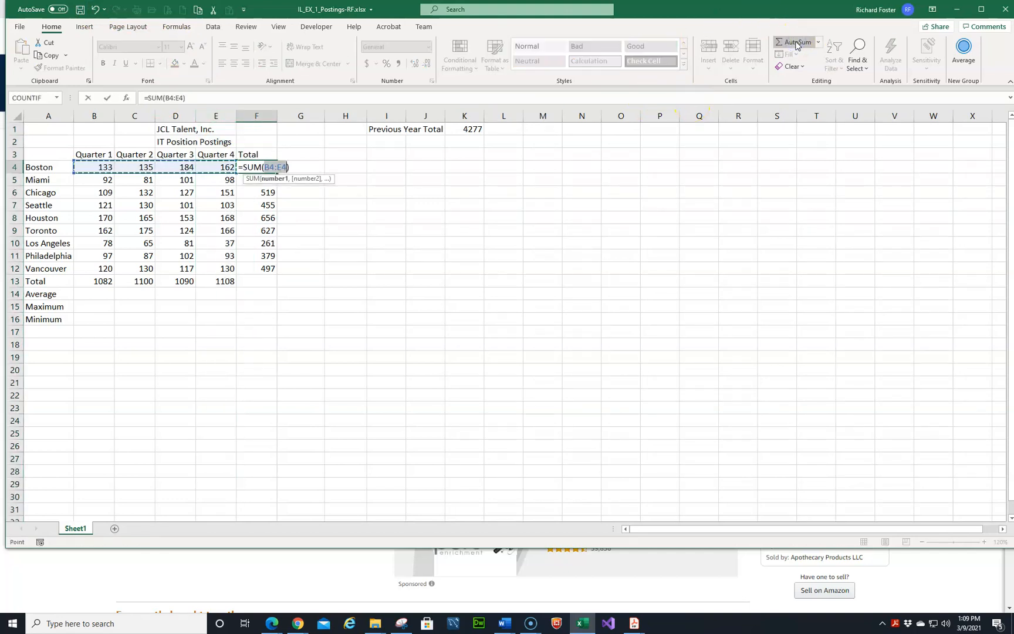
key("Return")
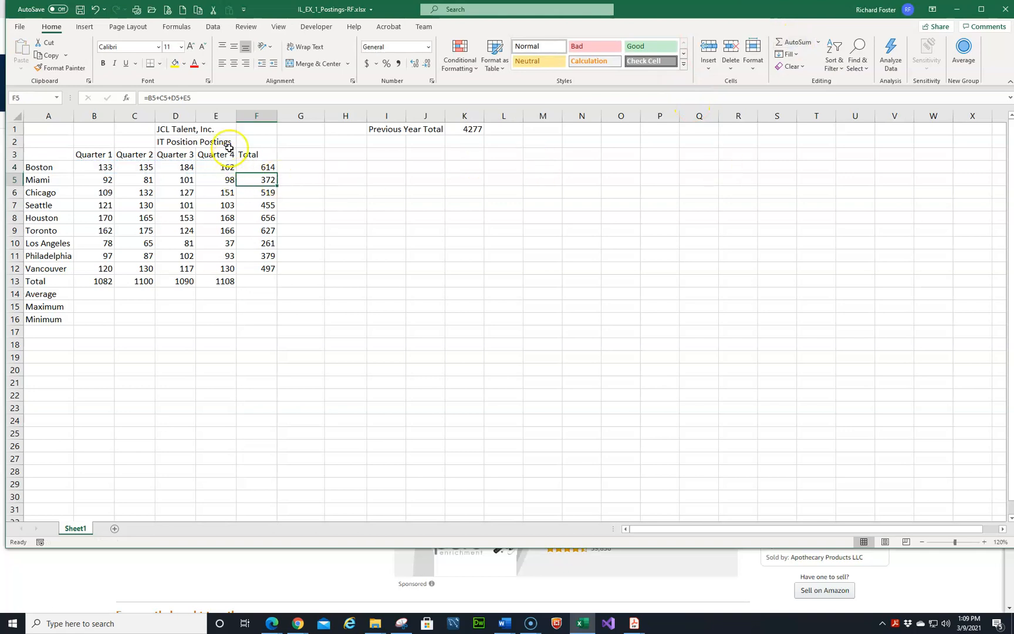
Test Boston's SUM formula by inserting a column before Quarter 4 and entering 100 in E4, and undo both changes.
left_click(213, 115)
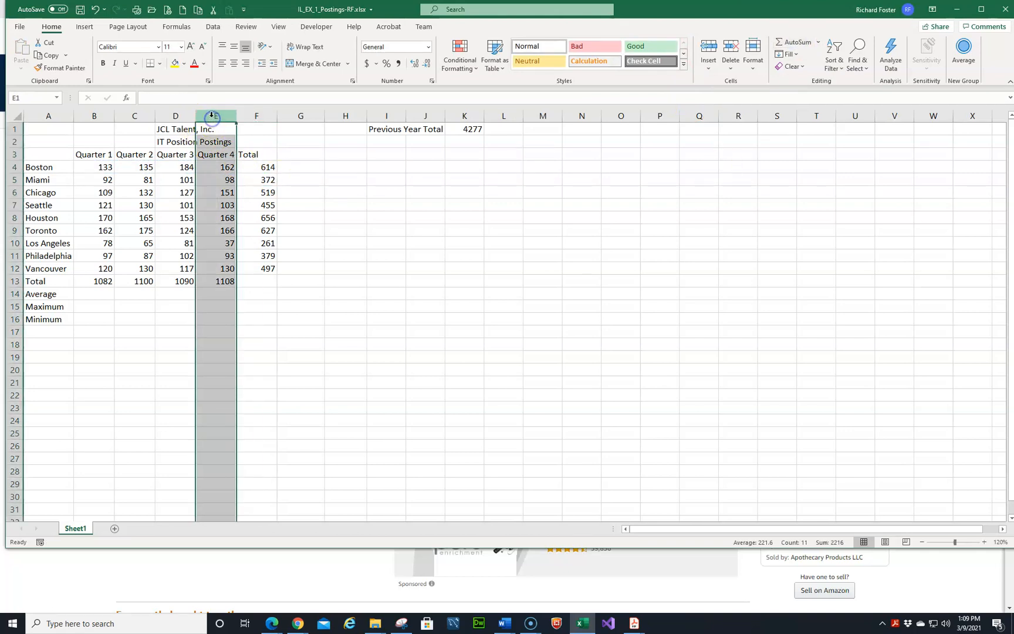
right_click(213, 116)
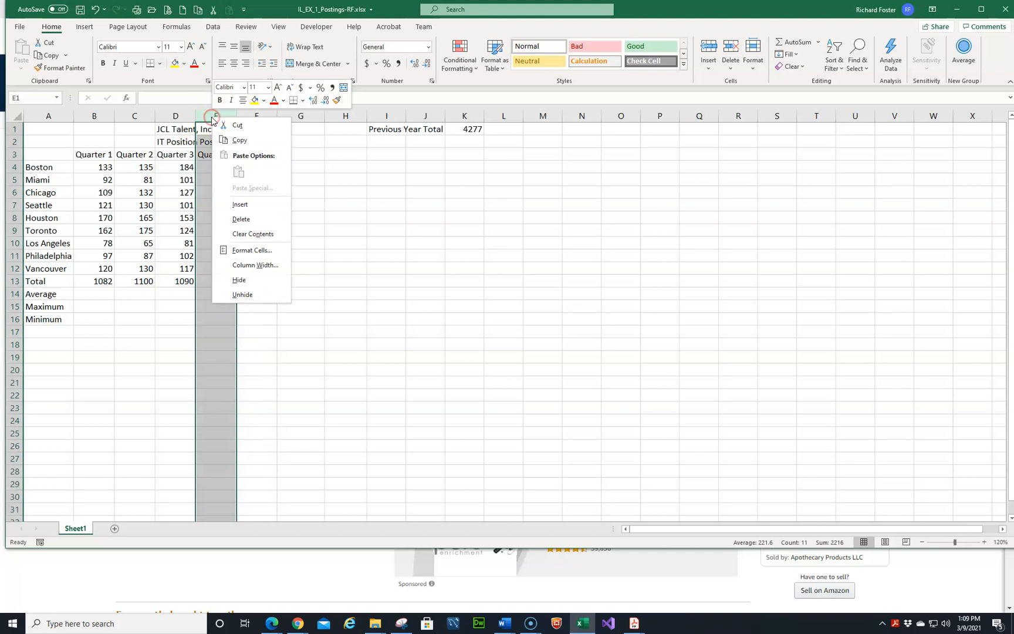
left_click(239, 204)
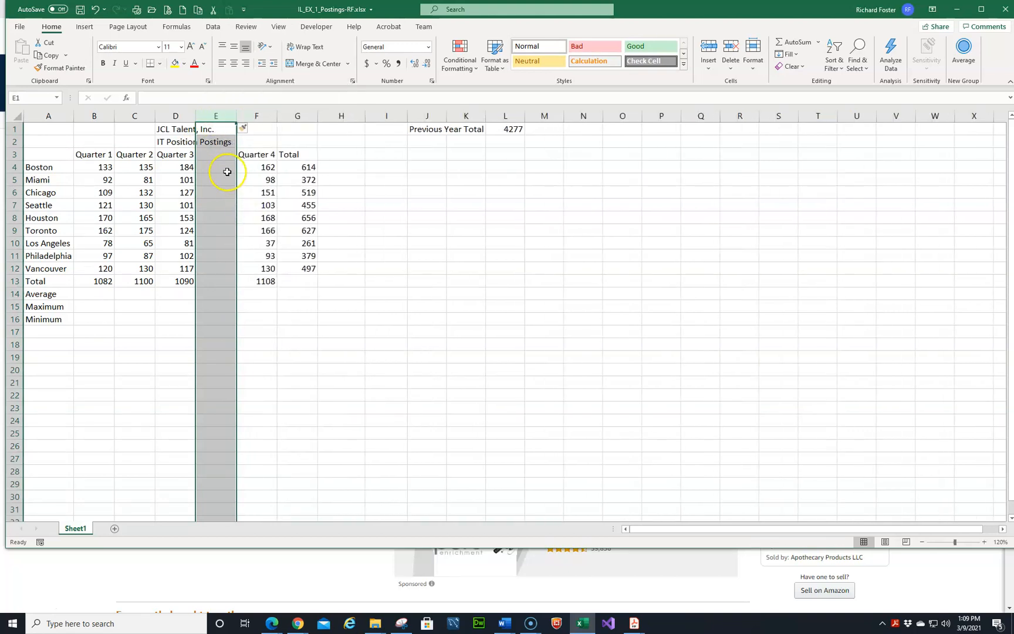
type("1")
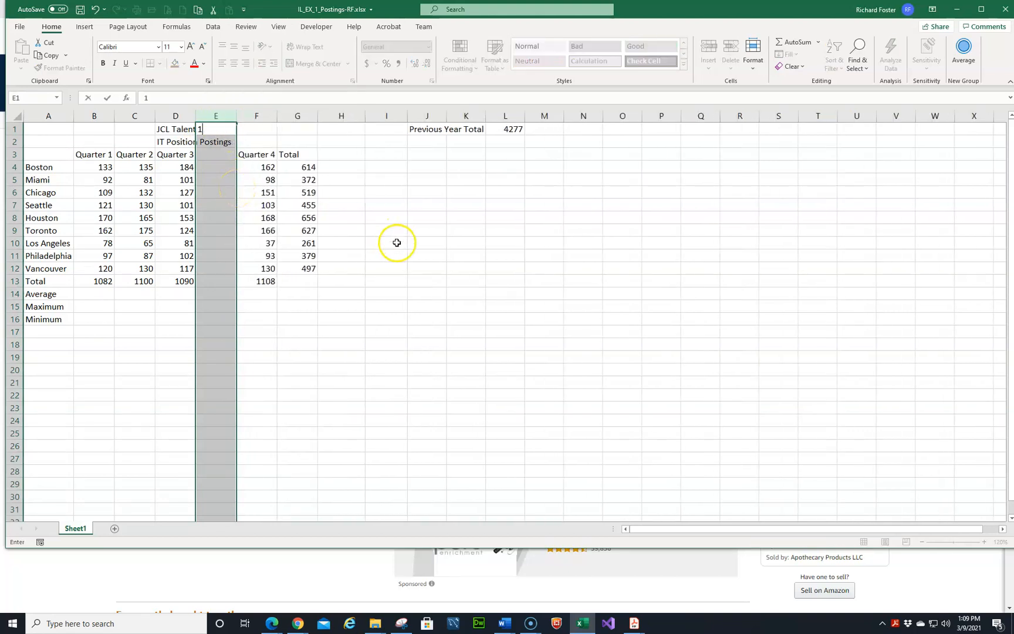
key("Escape")
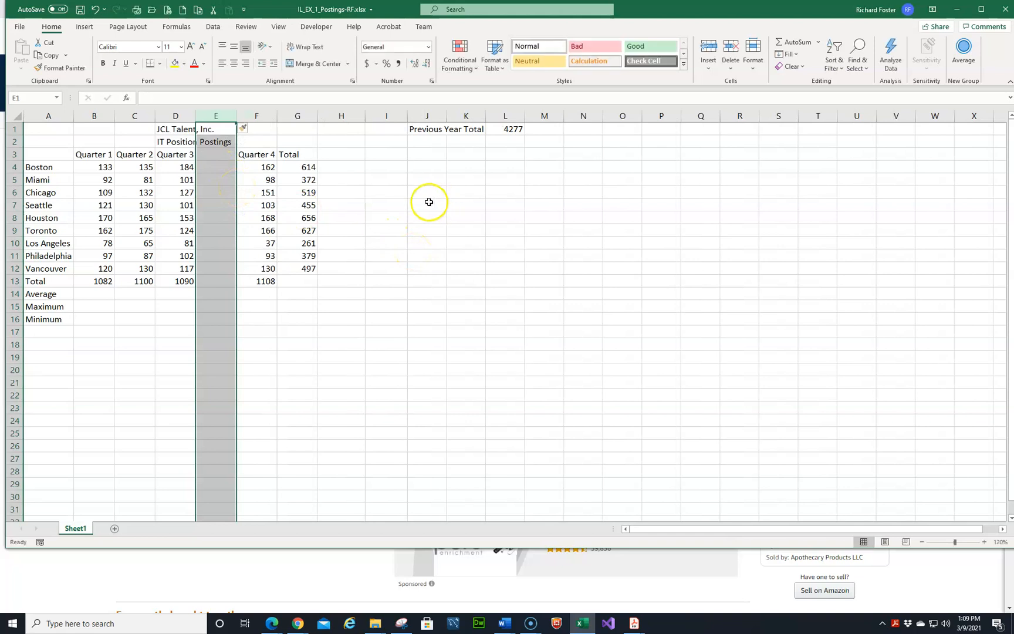
left_click(199, 166)
type("1")
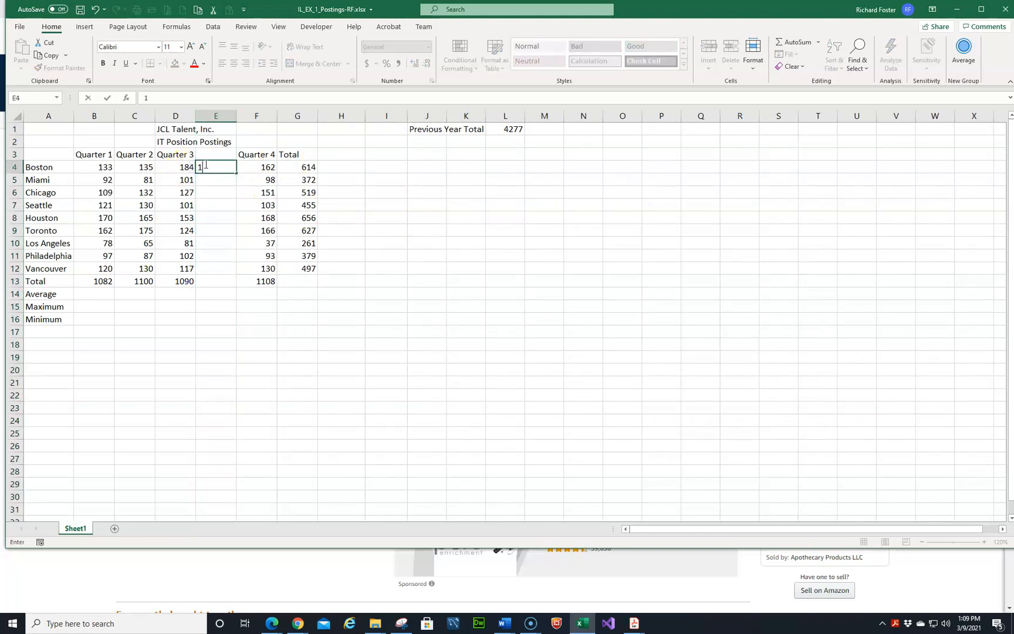
type("00")
key("Return")
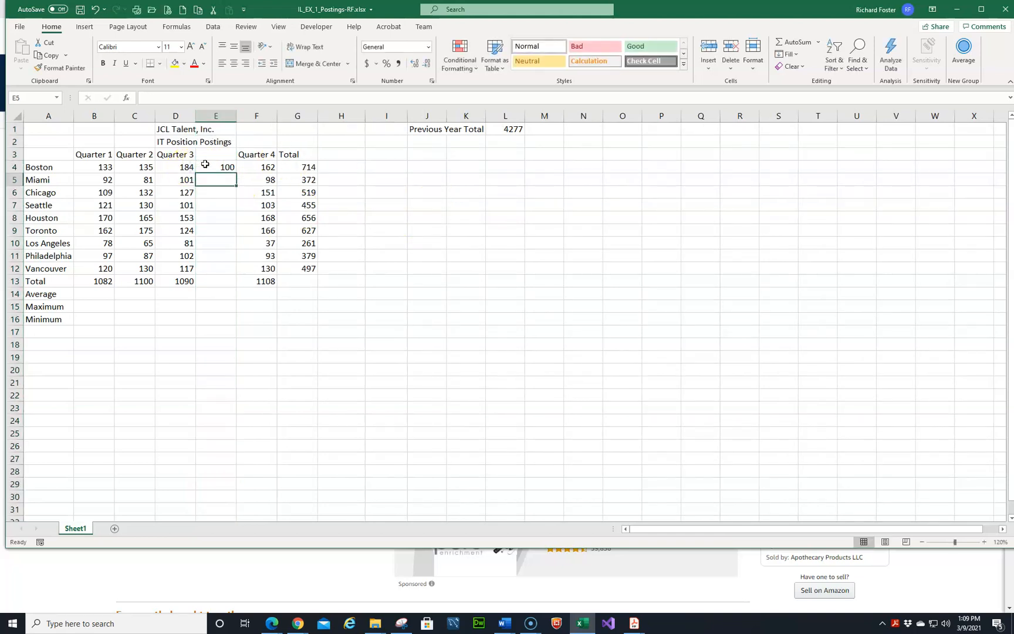
left_click(315, 166)
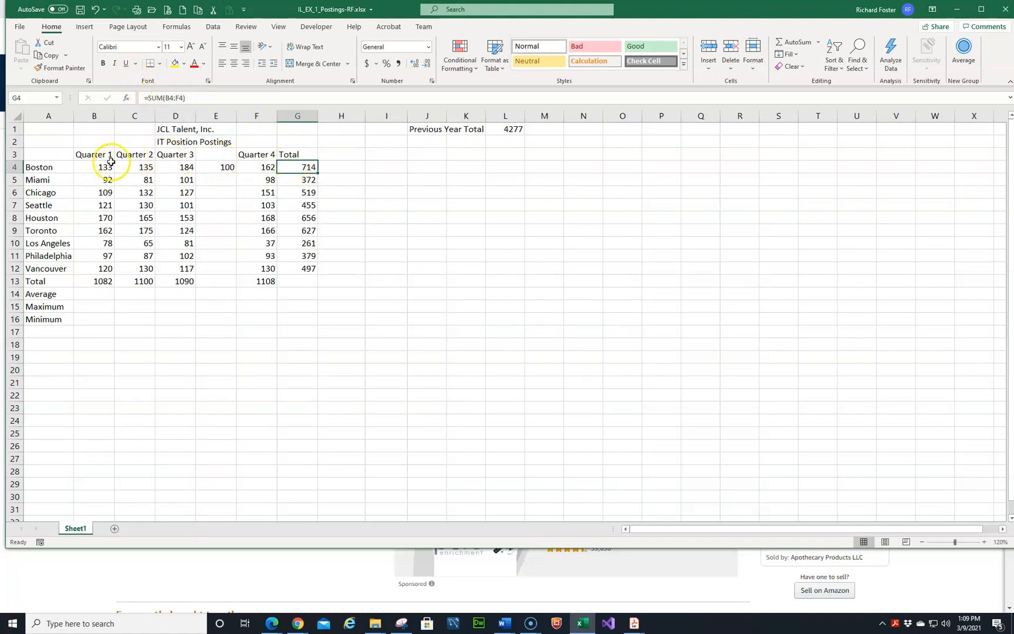
left_click(94, 10)
left_click(95, 10)
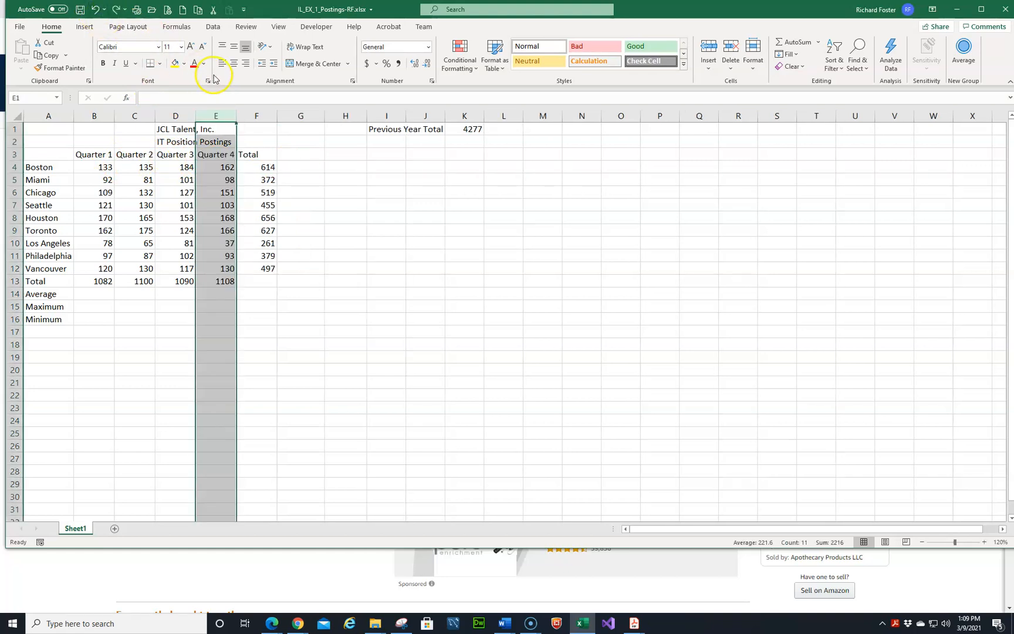
Fill Boston's SUM formula from F4 down to F12, check a copied formula, and save the workbook.
left_click(263, 168)
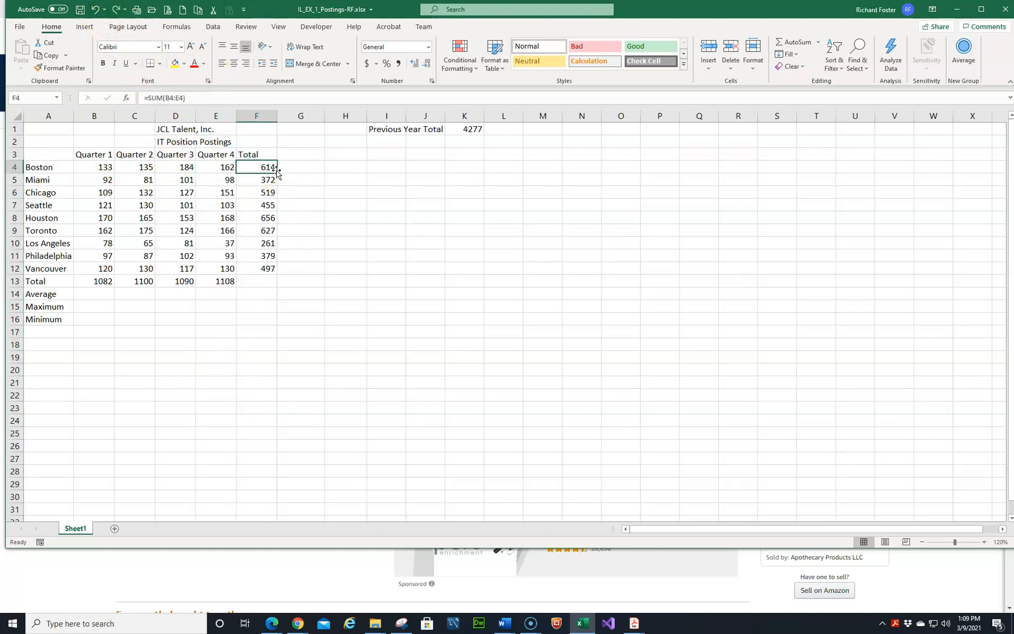
left_click_drag(277, 171, 286, 269)
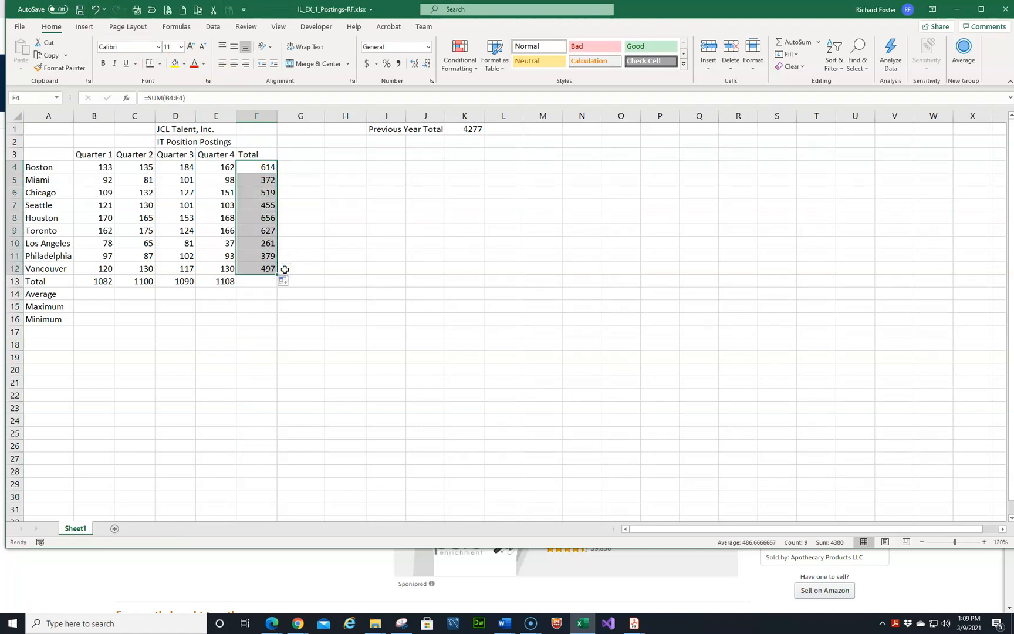
left_click(260, 194)
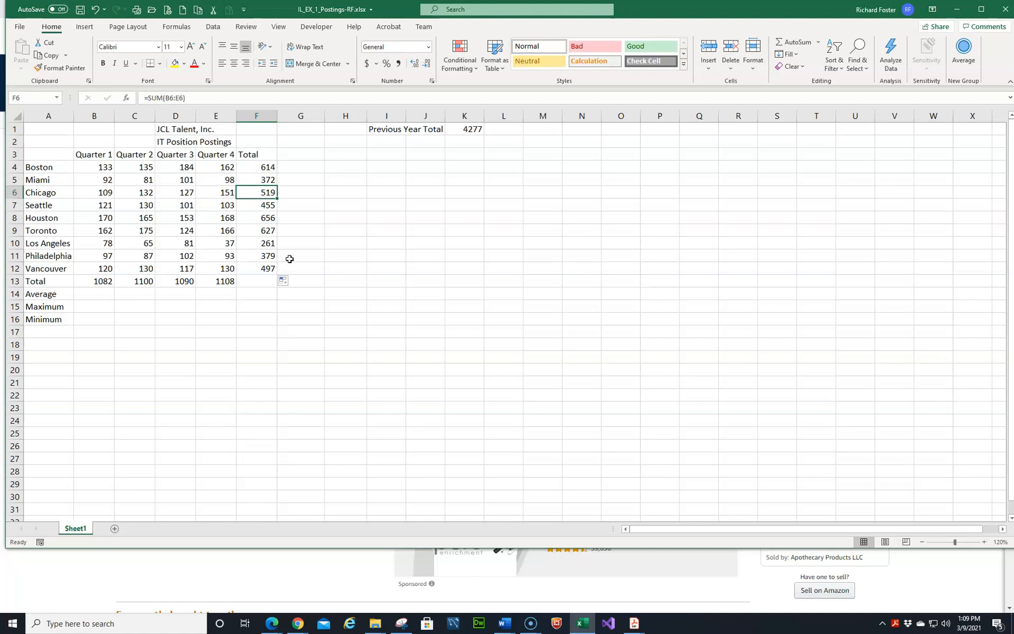
left_click(136, 282)
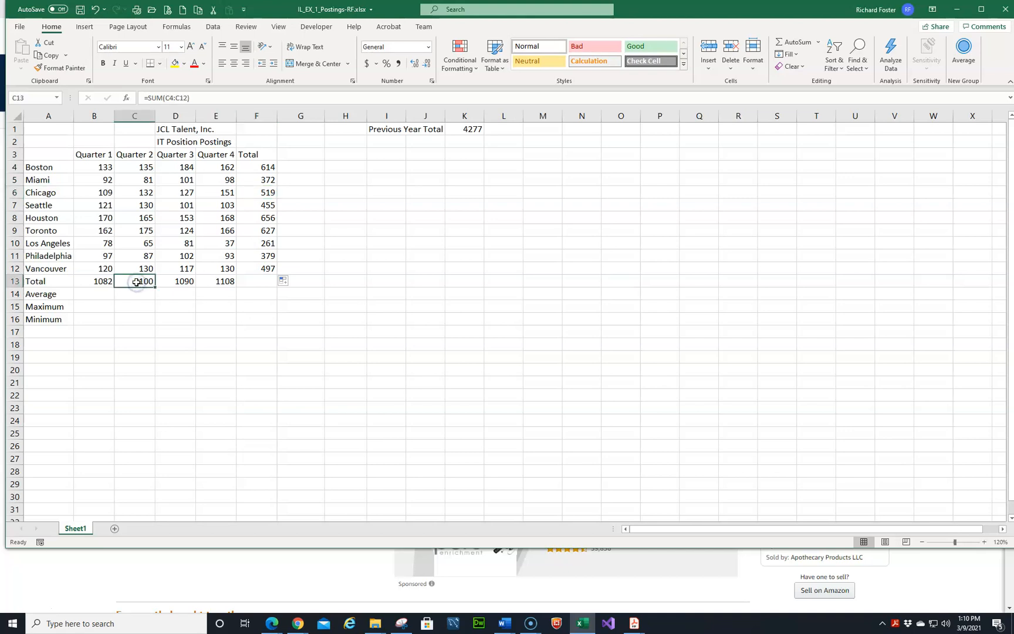
key("ctrl+s")
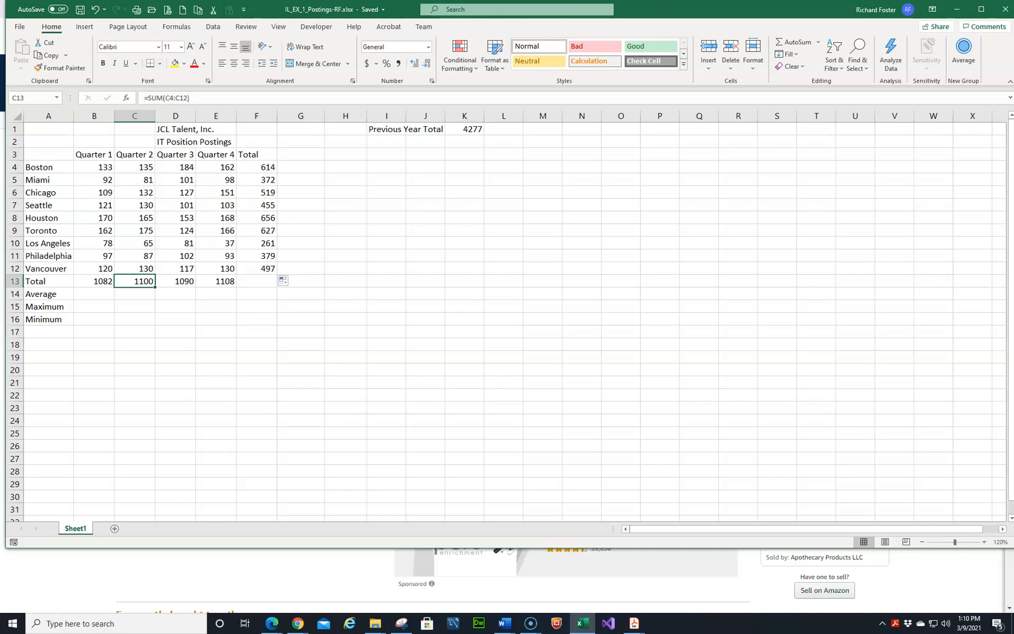
Enter the heading "% of Total" in G3, beside the Total column.
left_click(305, 159)
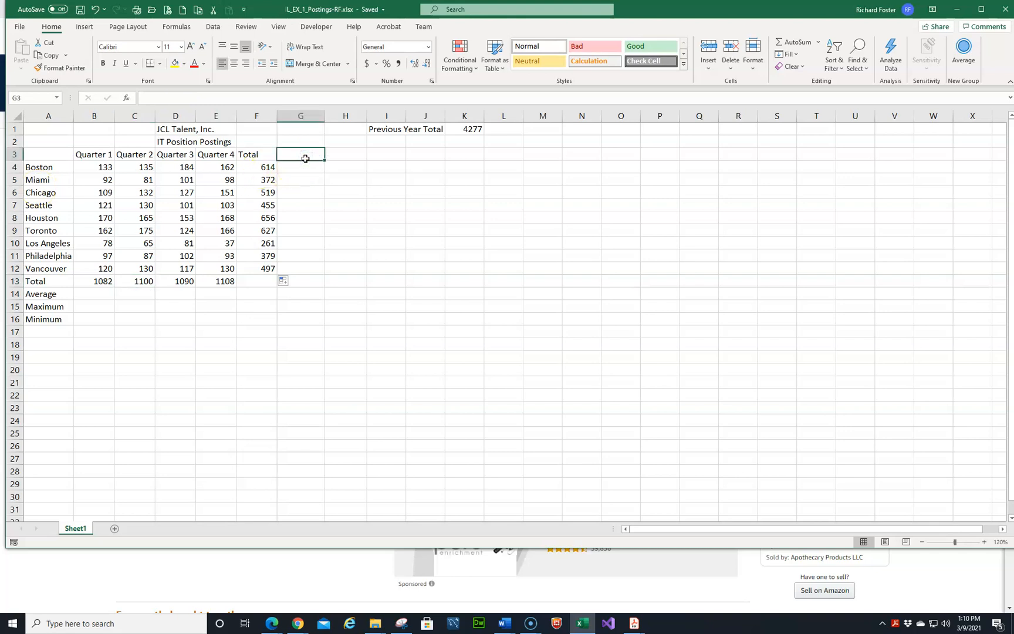
type("%")
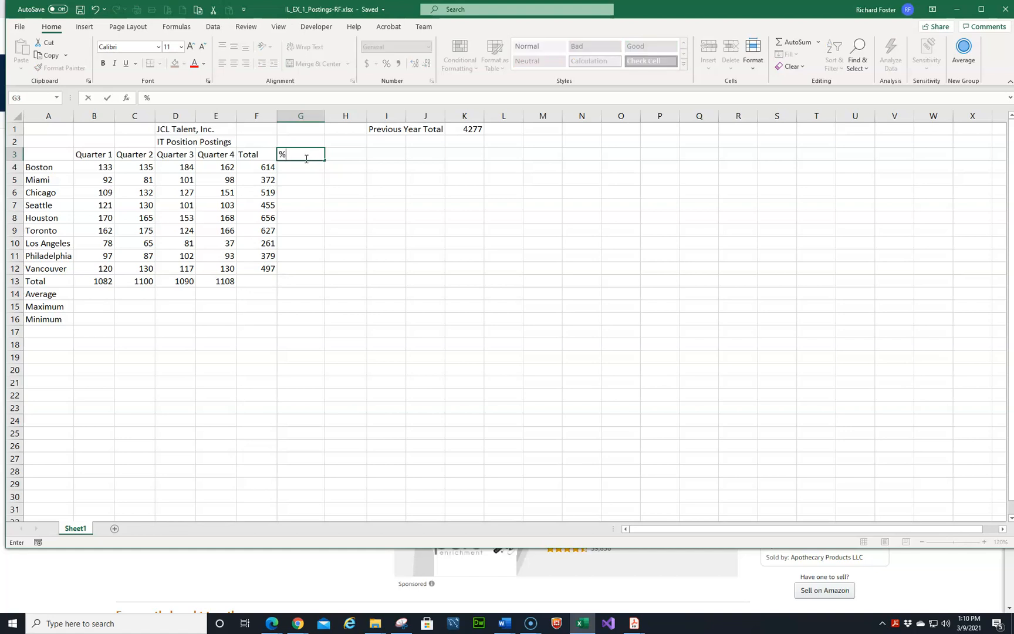
key("Return")
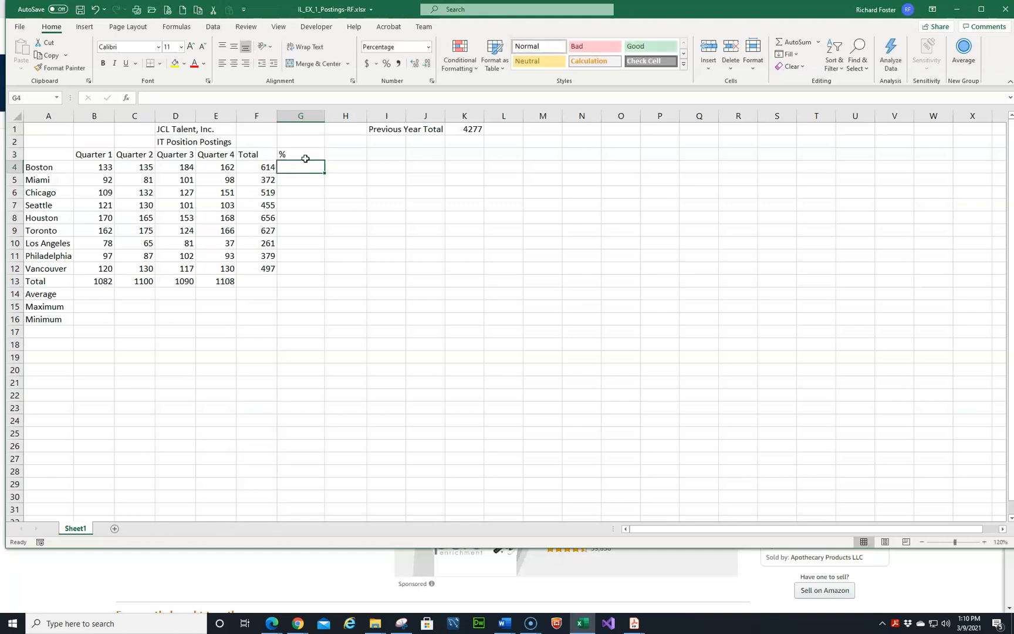
left_click(305, 157)
left_click(177, 100)
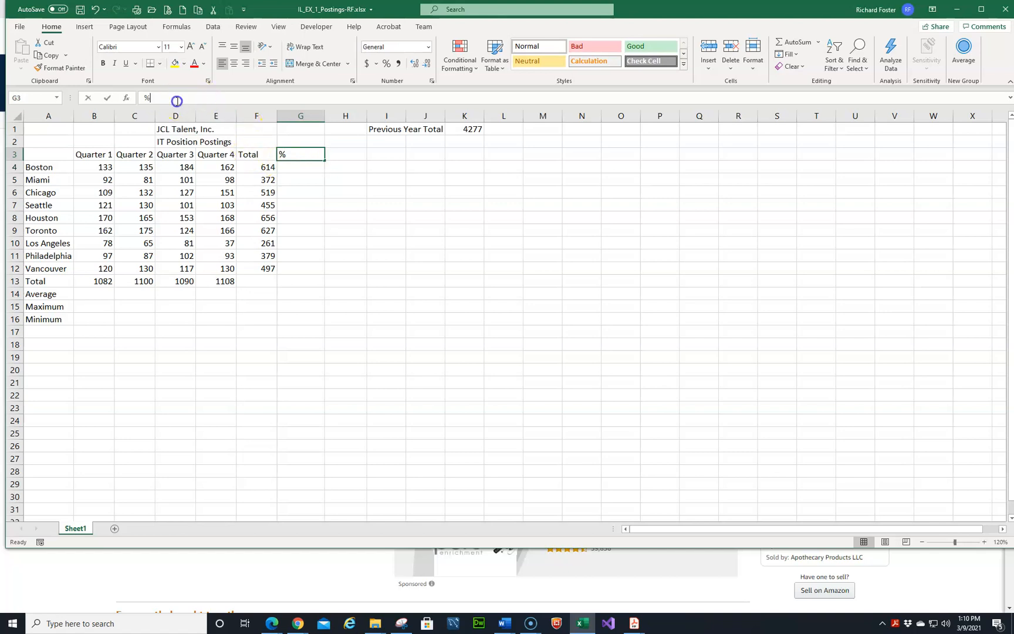
type("of Total")
key("Return")
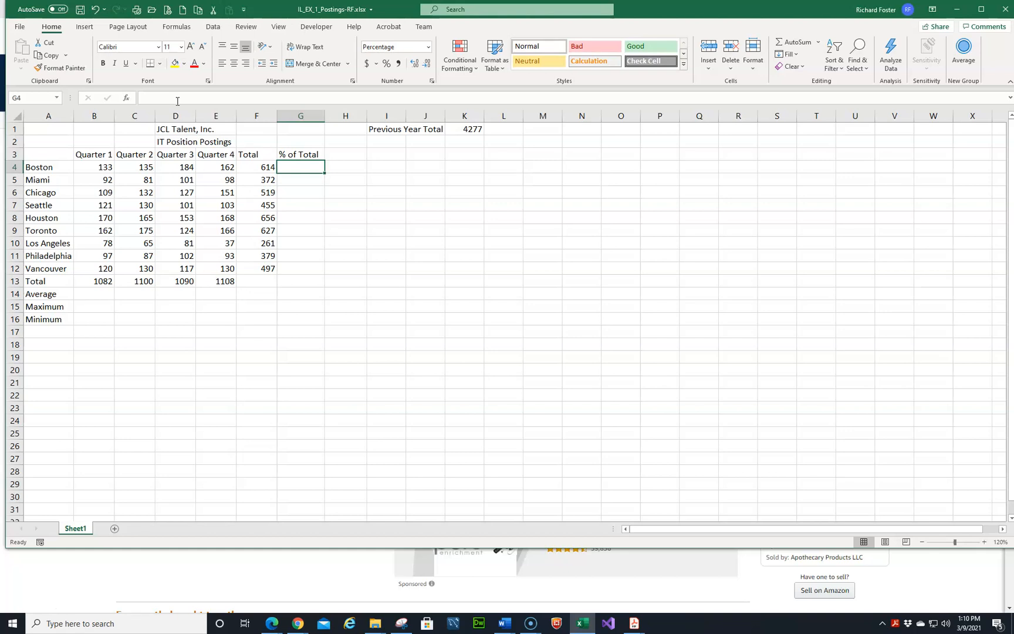
type("=")
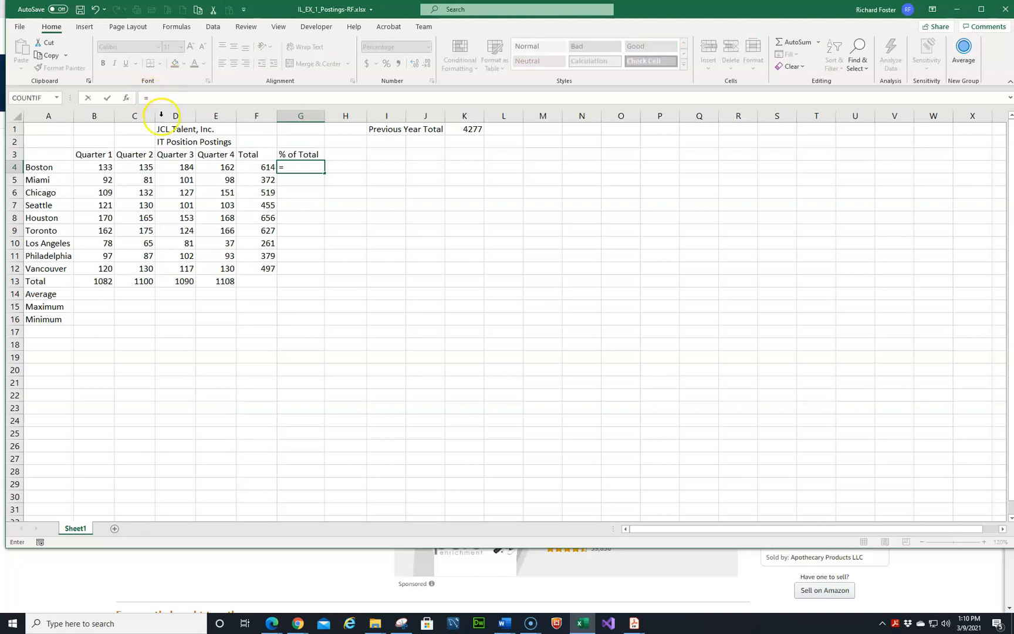
left_click(257, 166)
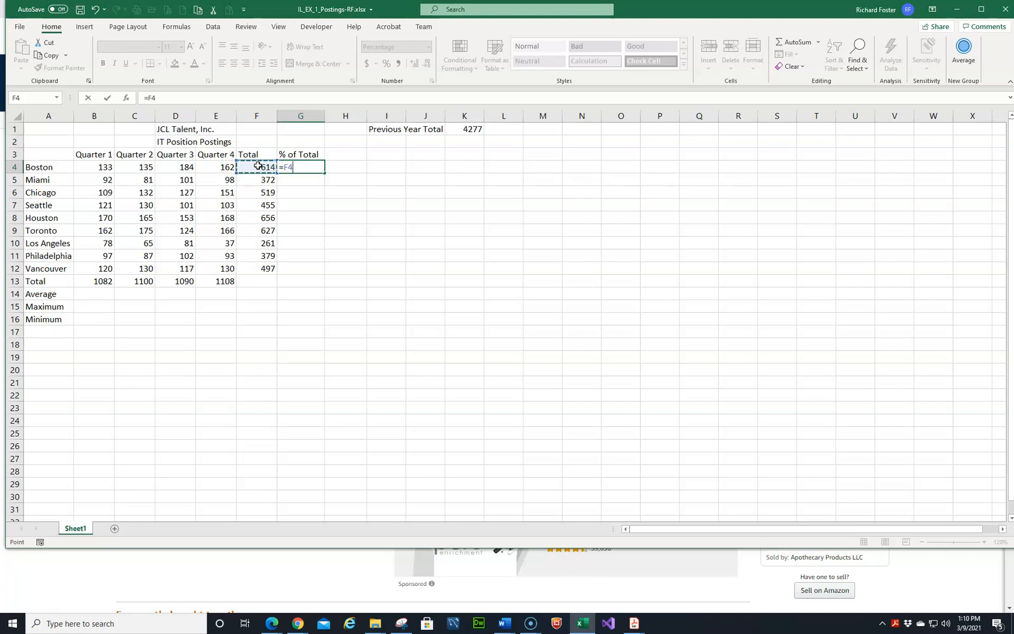
type("/")
key("Escape")
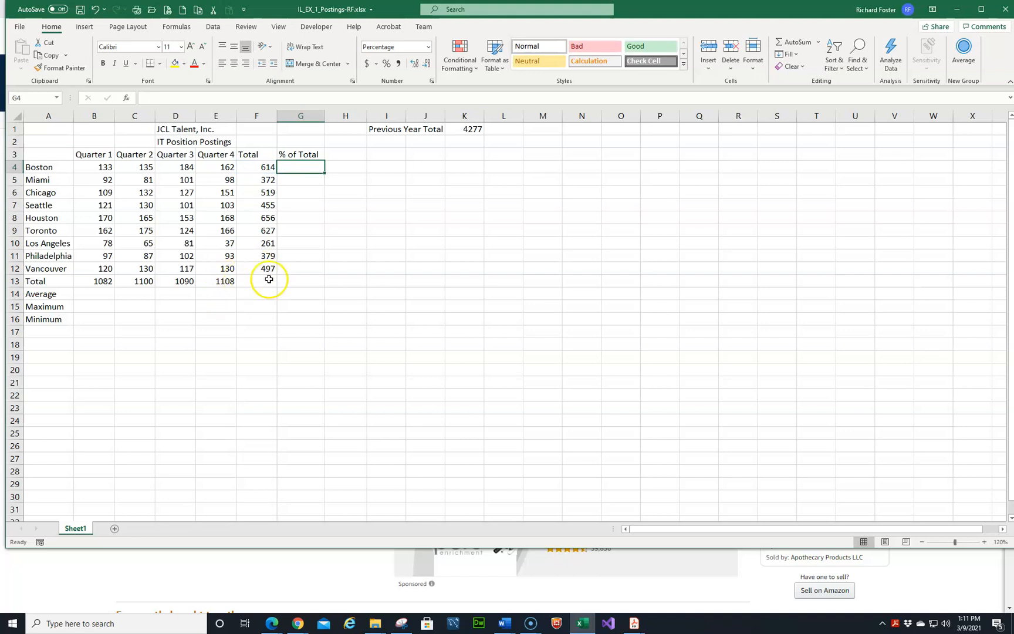
Add a grand total in F13 with an AutoSum of F4:F12, and select Boston's % of Total cell G4.
left_click(268, 280)
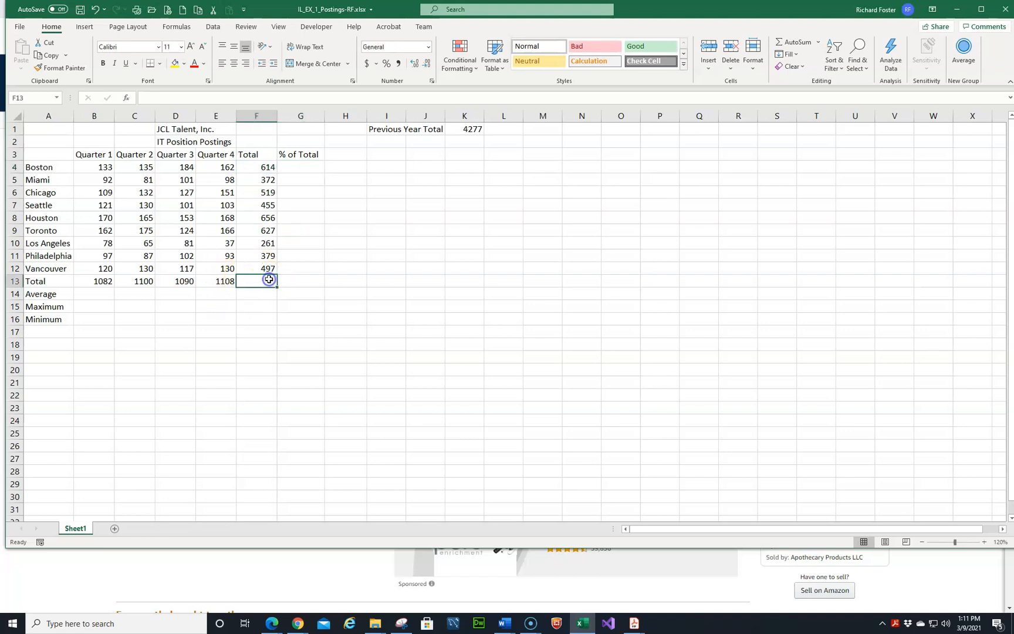
left_click(798, 42)
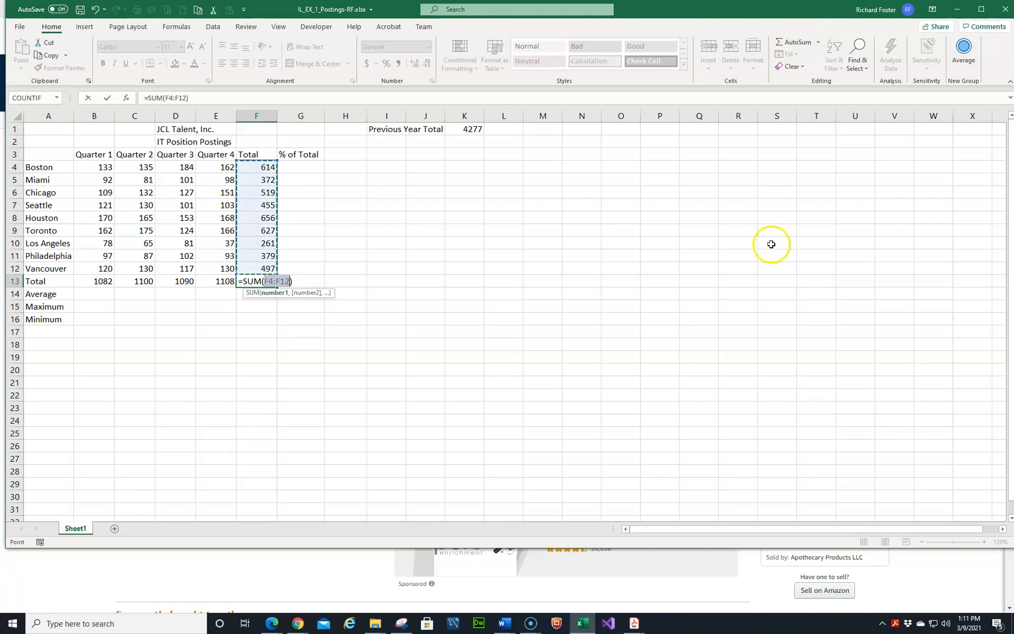
key("Return")
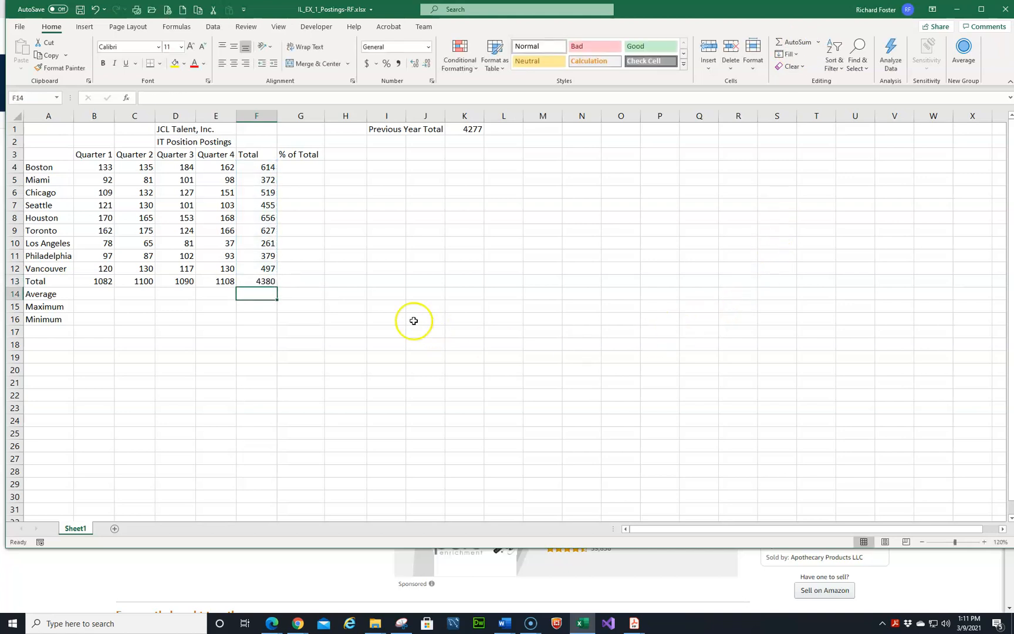
left_click(295, 164)
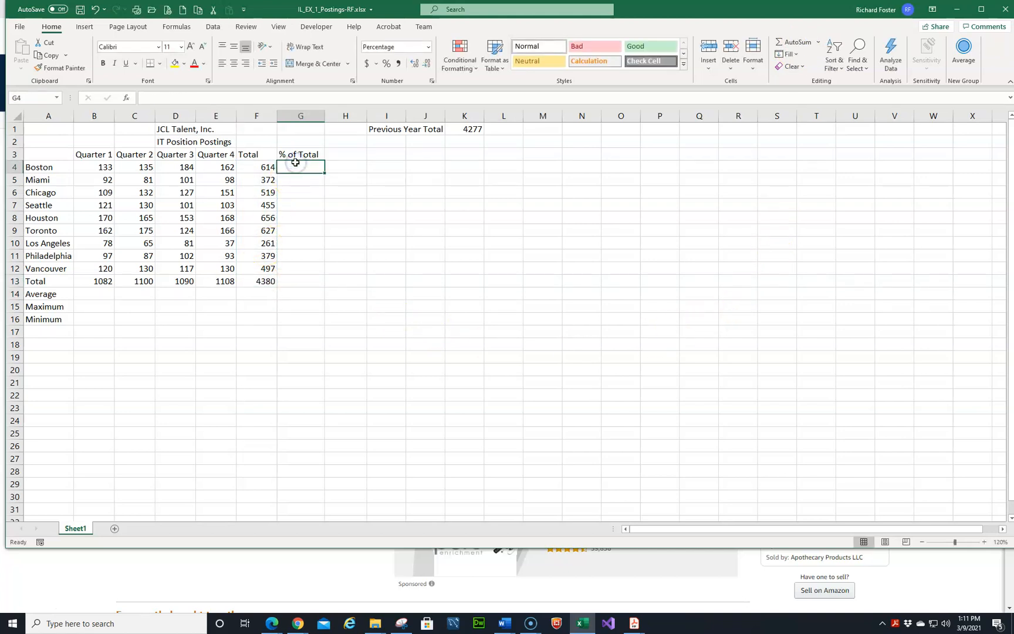
Enter the formula =F4/F13 in G4 to calculate Boston's % of Total.
type("=")
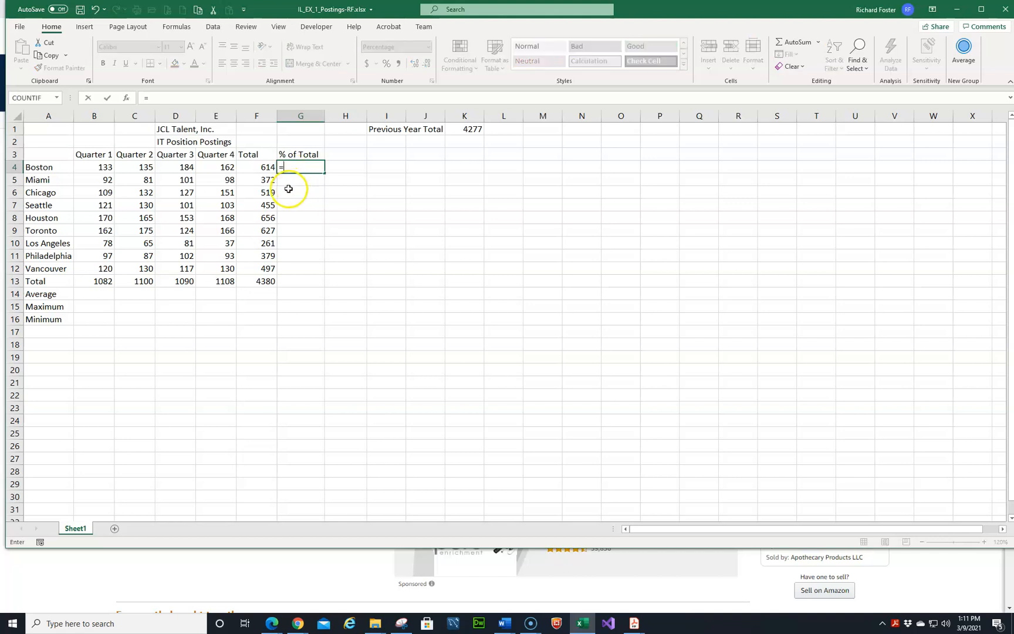
left_click(265, 167)
type("/")
left_click(273, 285)
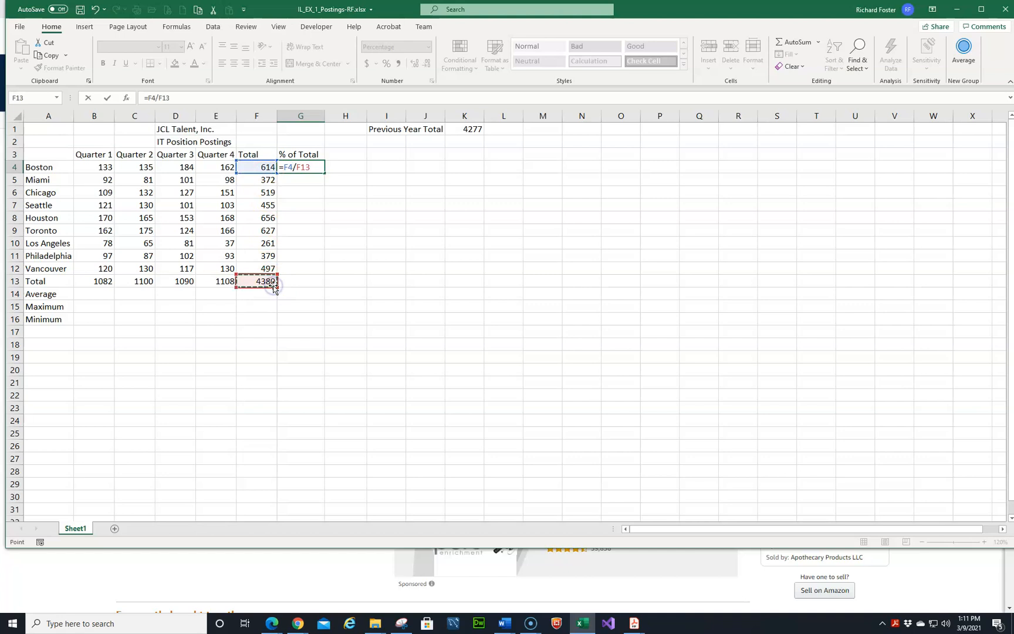
key("Return")
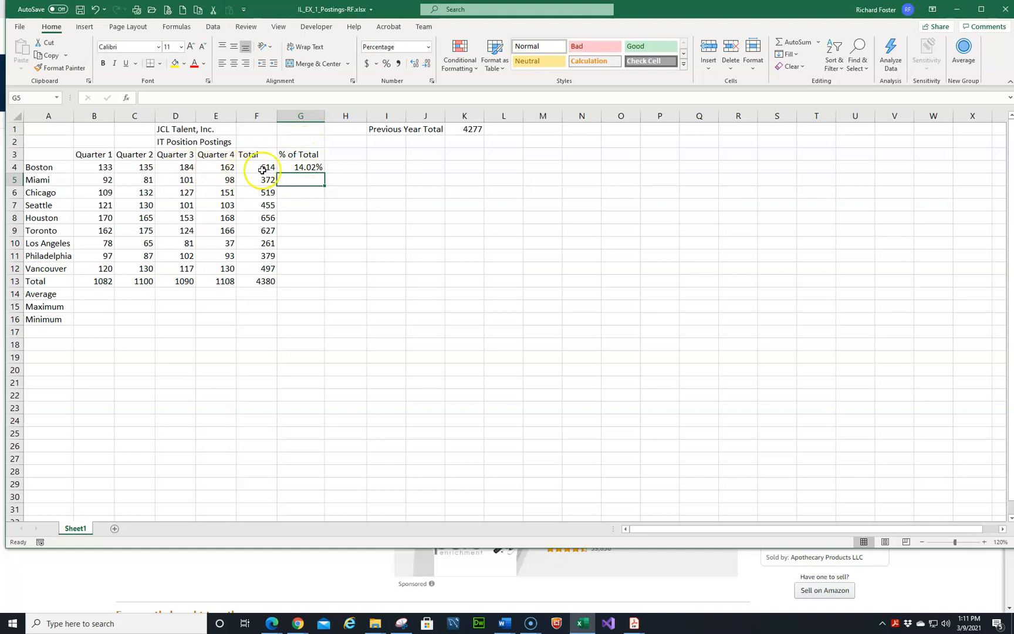
Try filling Boston's % of Total formula from G4 down to G12, and inspect the copied formulas in G5 to G7.
left_click(315, 167)
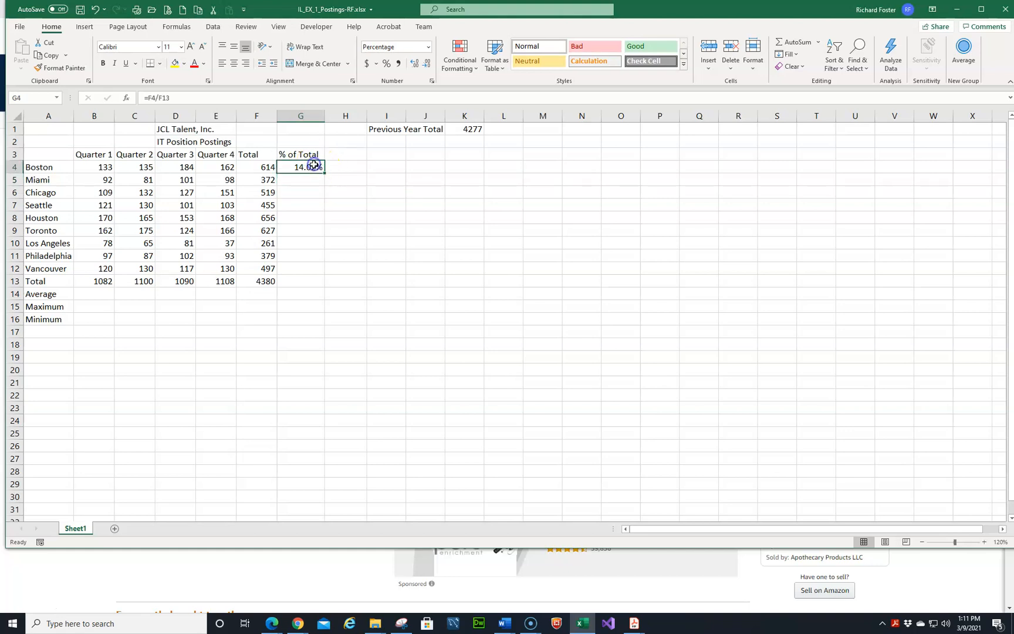
left_click_drag(323, 172, 326, 272)
left_click(300, 167)
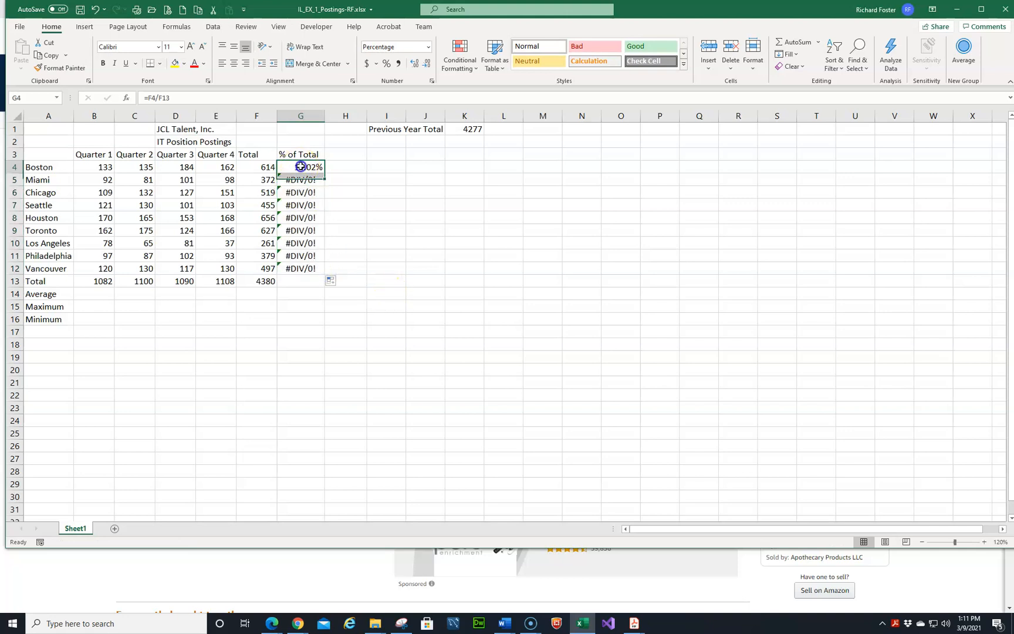
left_click(302, 184)
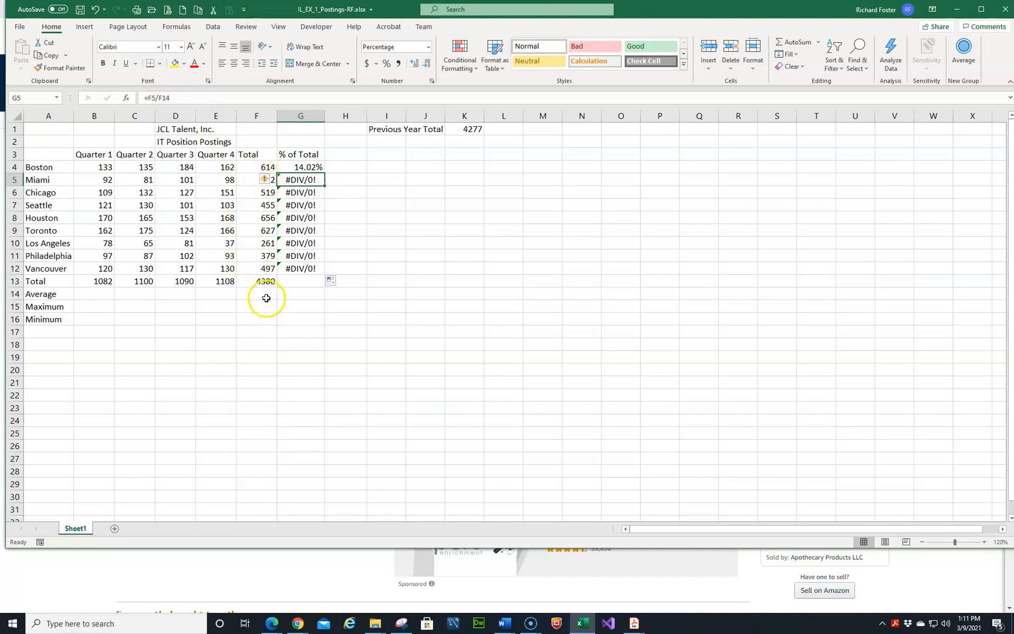
left_click(293, 193)
left_click(295, 209)
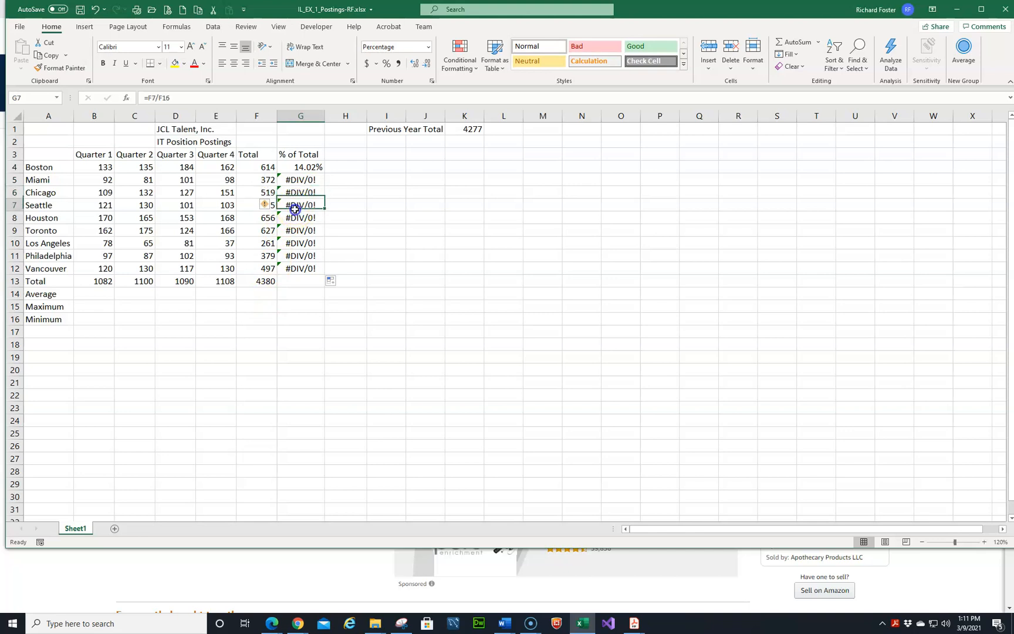
Make the F13 reference in G4 absolute so the formula reads =F4/$F$13, and fill it down to G12.
left_click(297, 167)
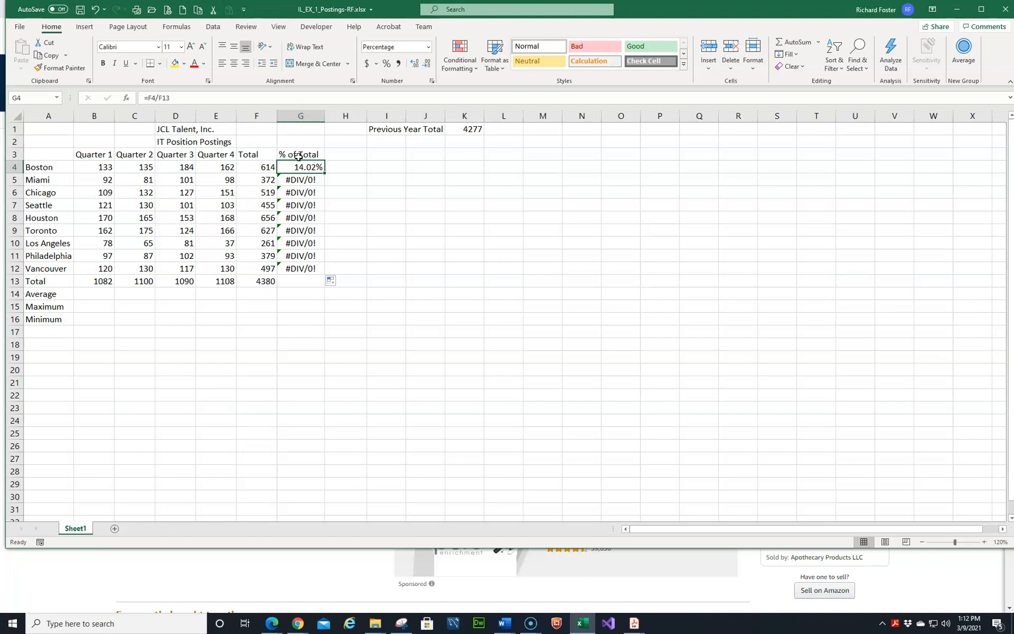
key("F2")
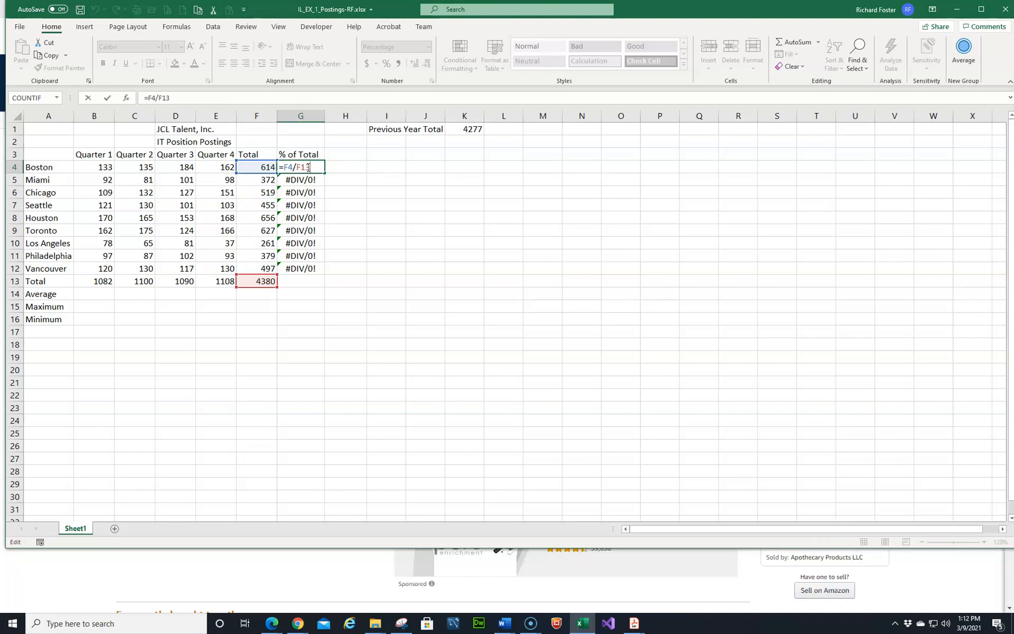
key("F4")
key("Return")
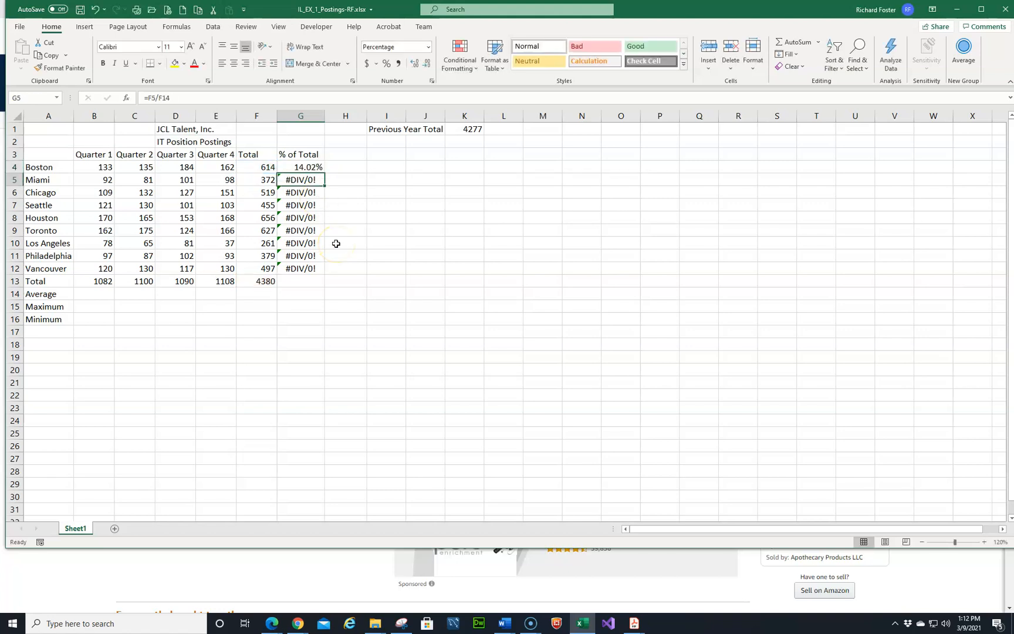
left_click(290, 165)
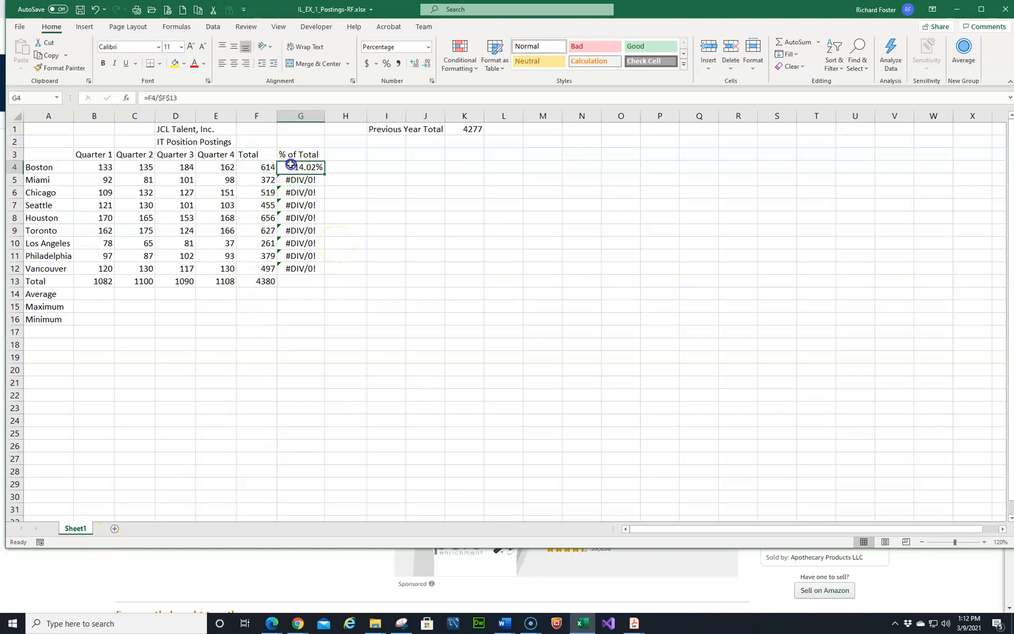
left_click_drag(325, 173, 319, 269)
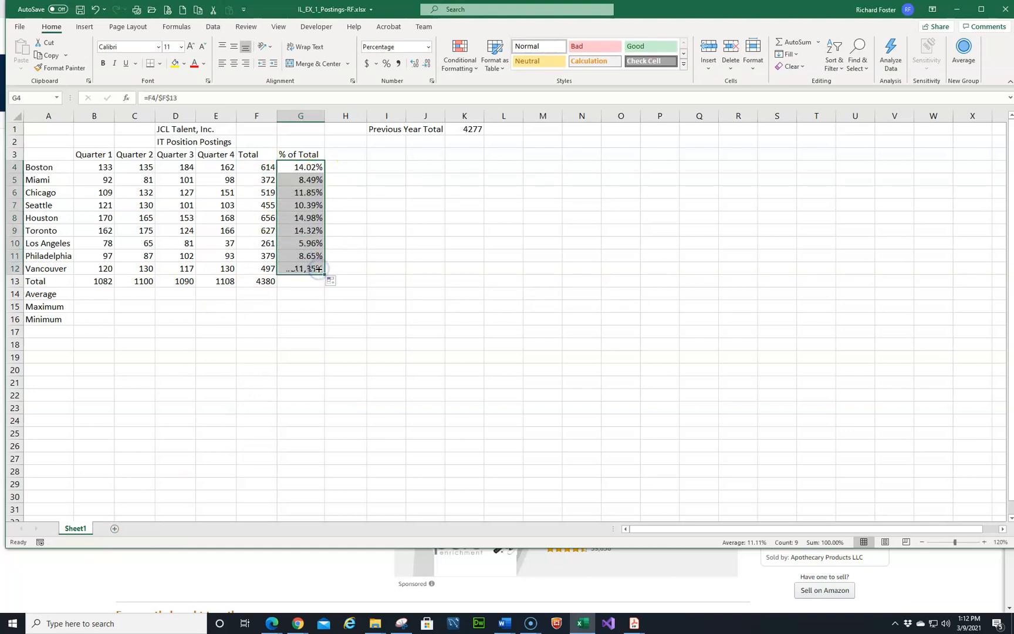
Check the copied % of Total formulas in G5, G6, G7 and G12, and save the workbook.
left_click(306, 182)
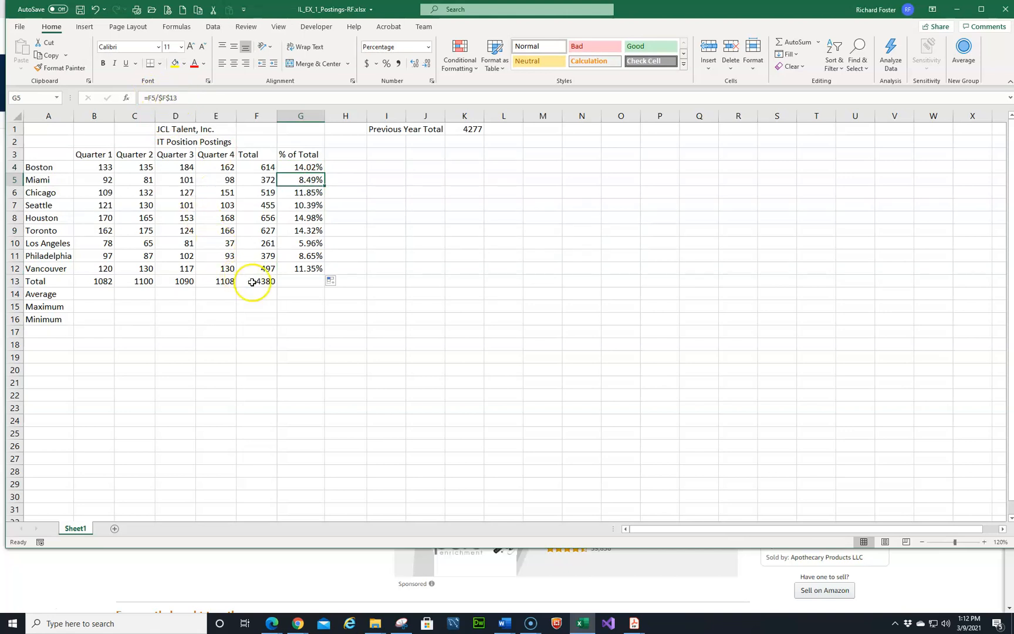
left_click(294, 194)
left_click(295, 205)
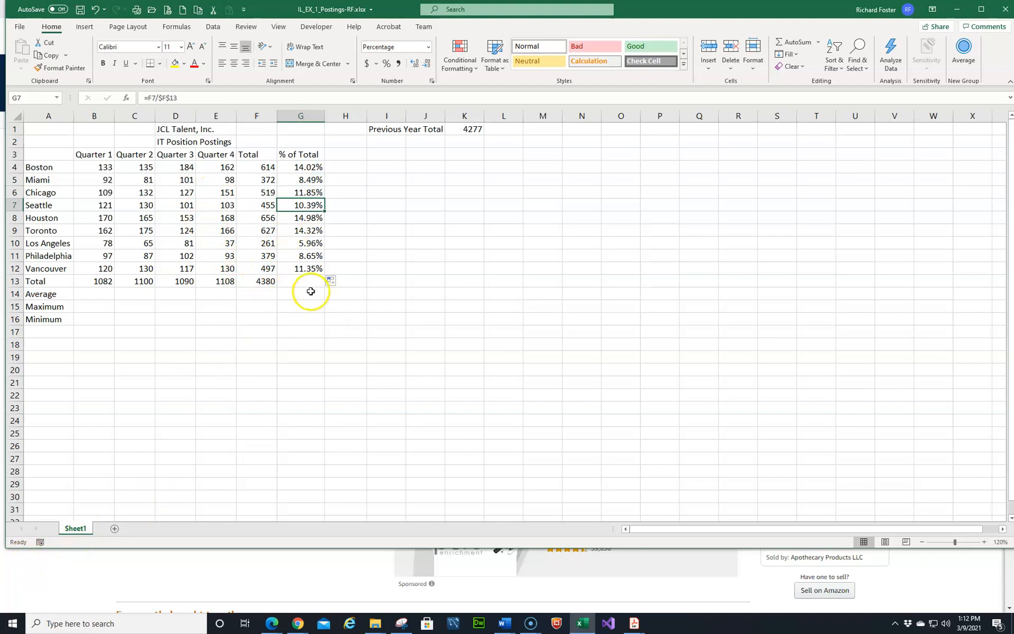
left_click(301, 269)
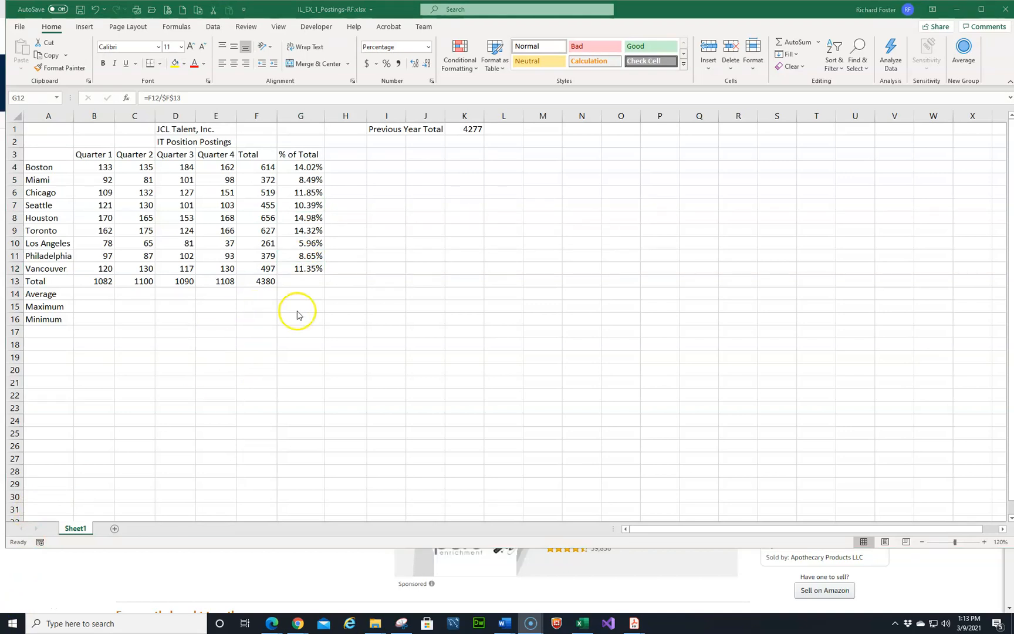
left_click(329, 329)
key("ctrl+s")
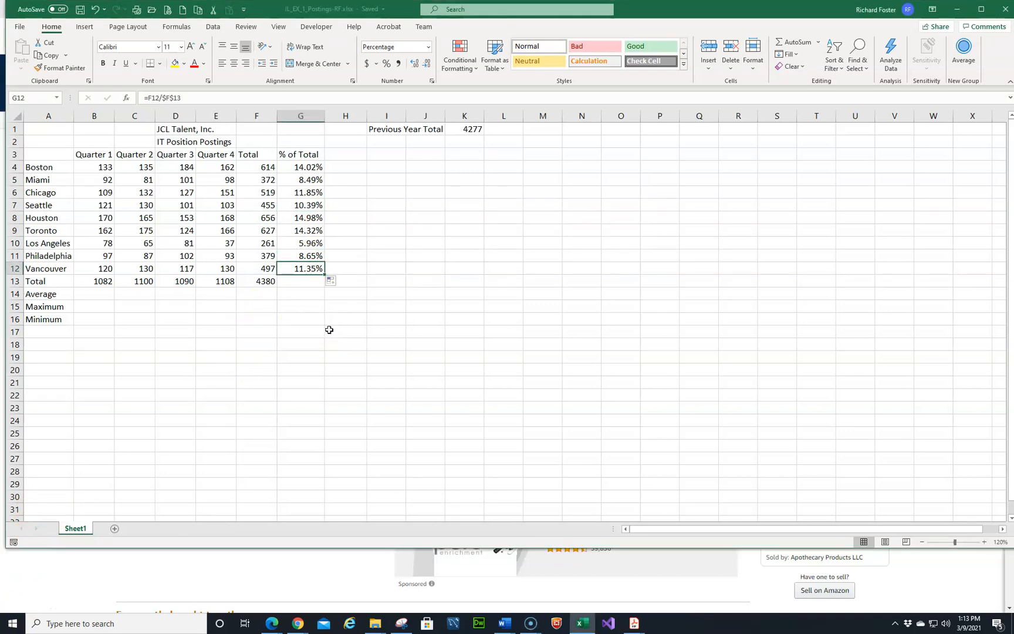